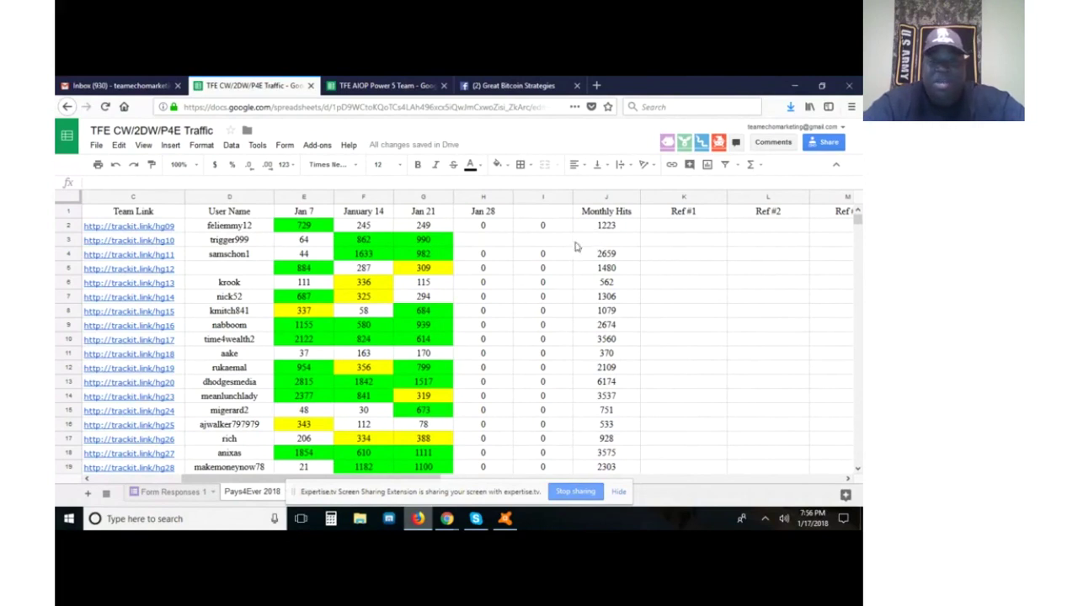
# - Enter 0 in row 3 of the Jan 28 column and of the untitled column beside it
pyautogui.click(545, 243)
pyautogui.write('0')
pyautogui.press('Left')
pyautogui.write('0')
# - Total row 3's weekly hits in its Monthly Hits cell with a SUM of E3:I3
pyautogui.click(576, 240)
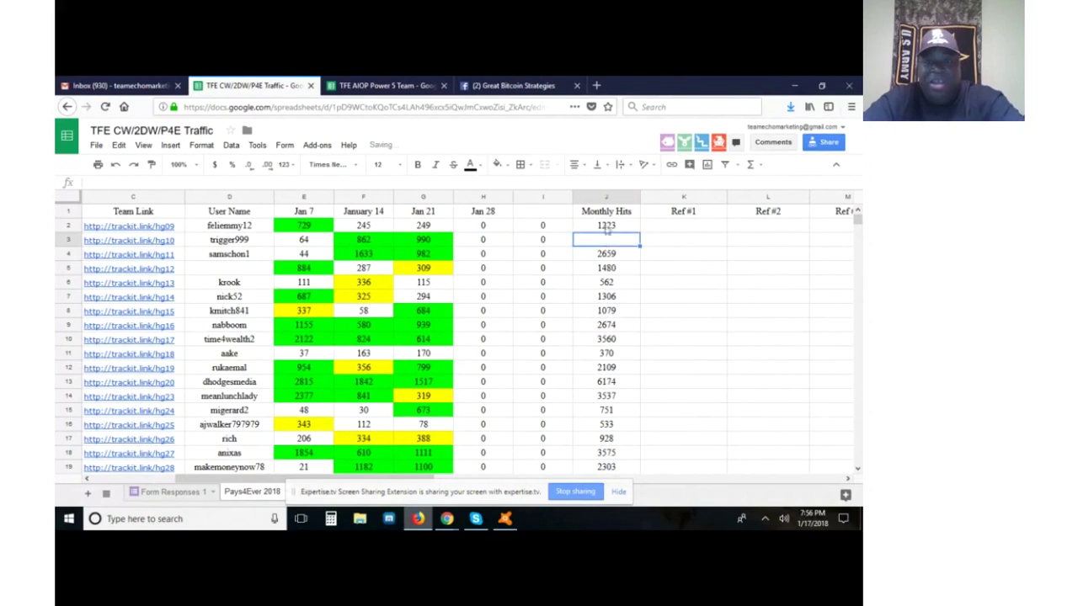
pyautogui.click(761, 166)
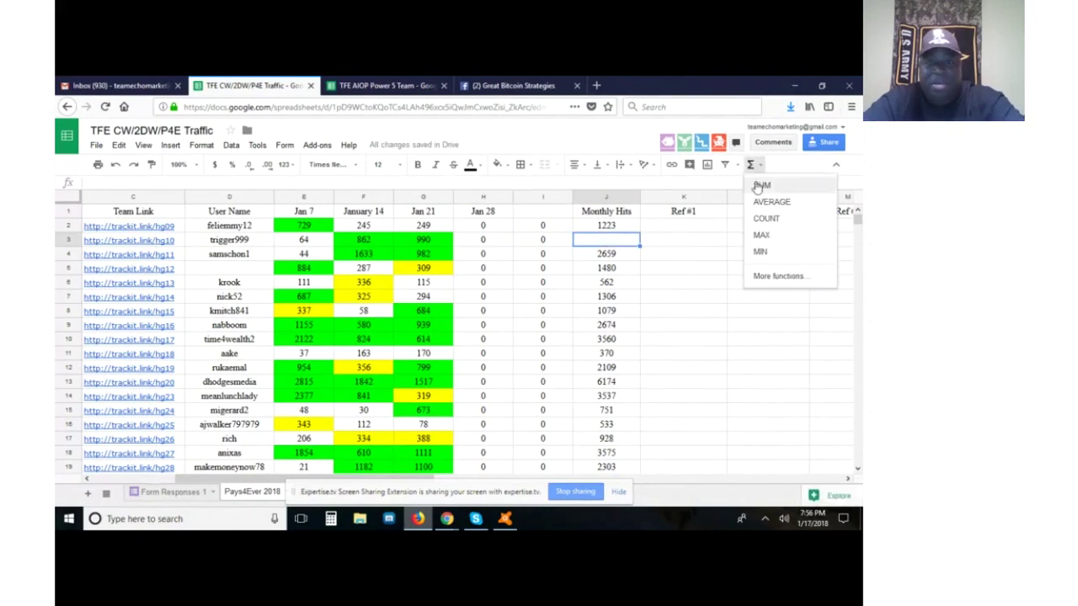
pyautogui.click(760, 185)
pyautogui.click(310, 242)
pyautogui.moveTo(310, 243); pyautogui.dragTo(541, 247)
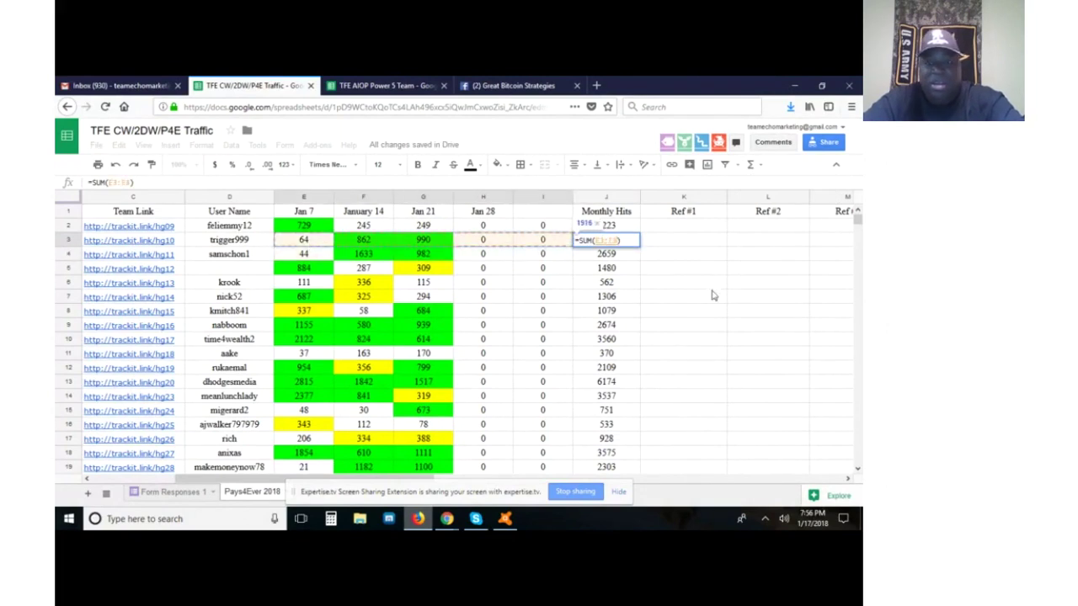
pyautogui.press('Return')
pyautogui.press('Right')
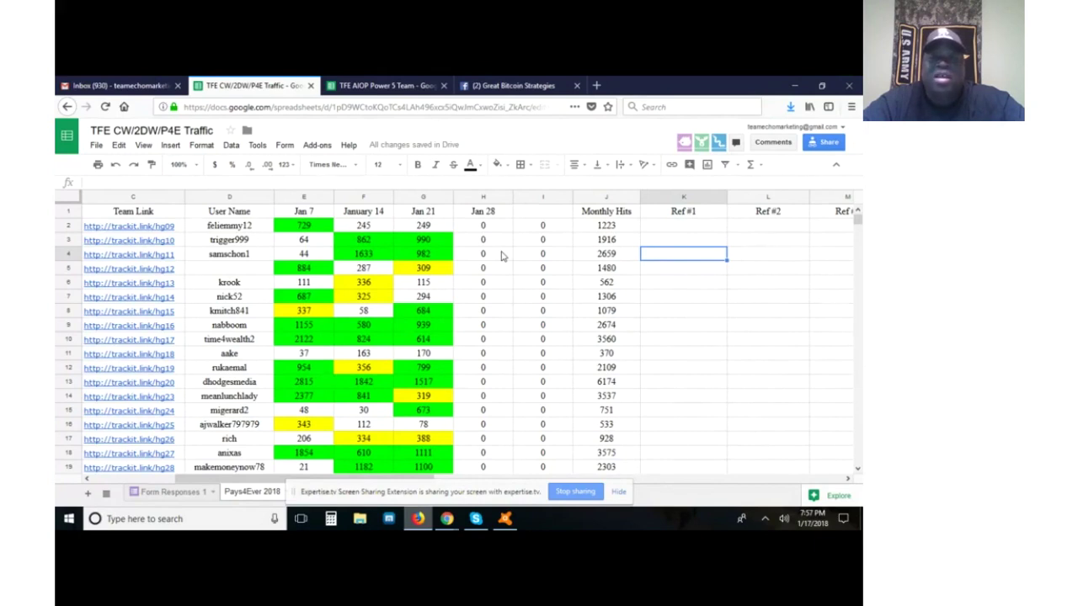
# - Review the member details and the 1st to 4th Referral columns on the Form Responses 1 sheet
pyautogui.click(185, 497)
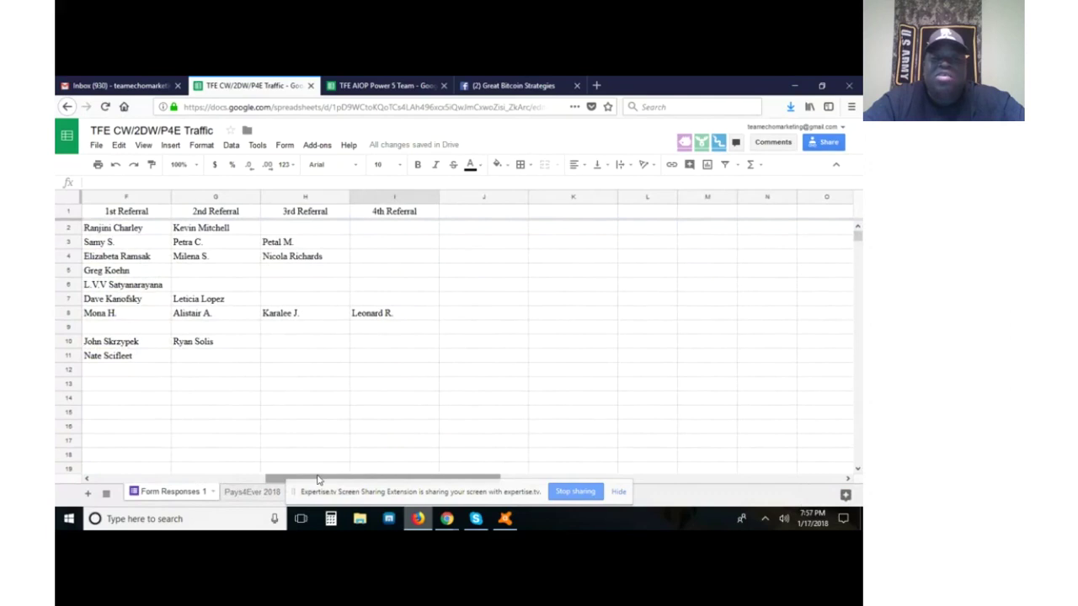
pyautogui.moveTo(369, 480); pyautogui.dragTo(187, 476)
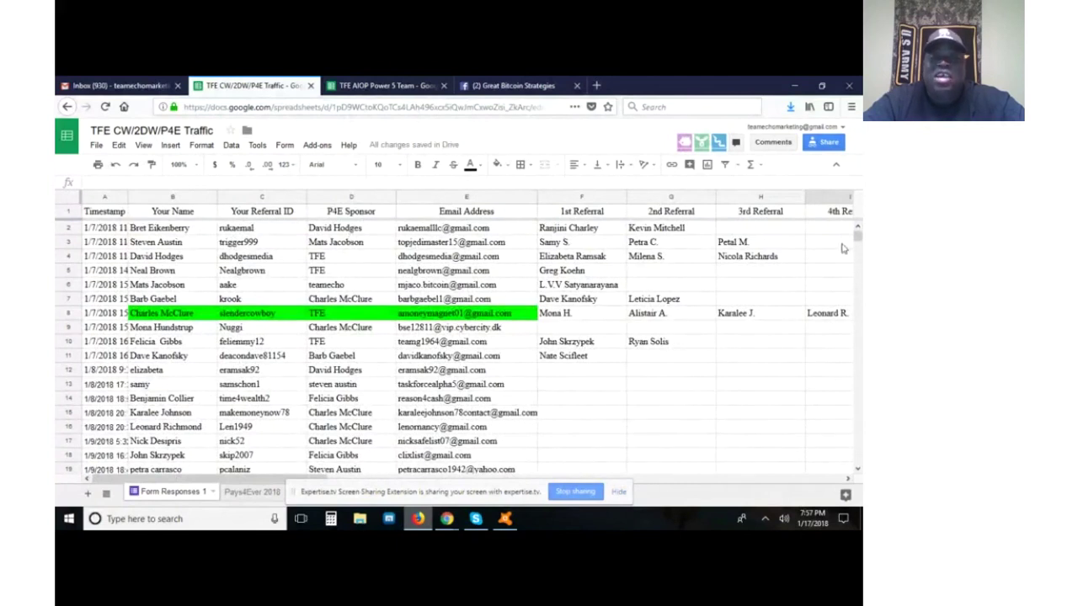
pyautogui.moveTo(266, 482); pyautogui.dragTo(435, 511)
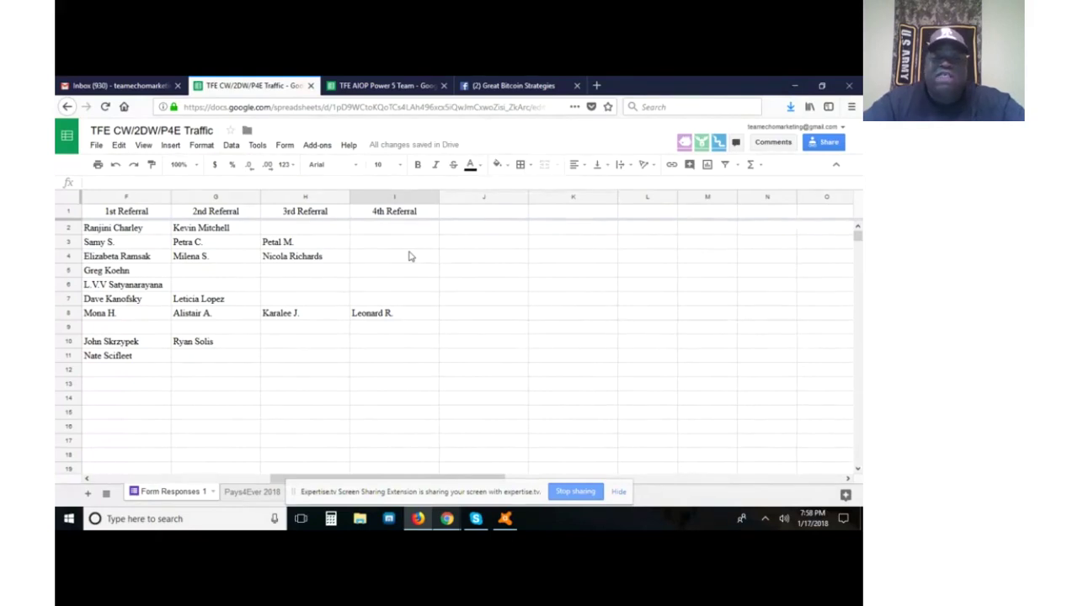
# - Return to the Pays4Ever 2018 sheet and examine the colour-coded Jan 21 hits, including the purple cells
pyautogui.click(252, 491)
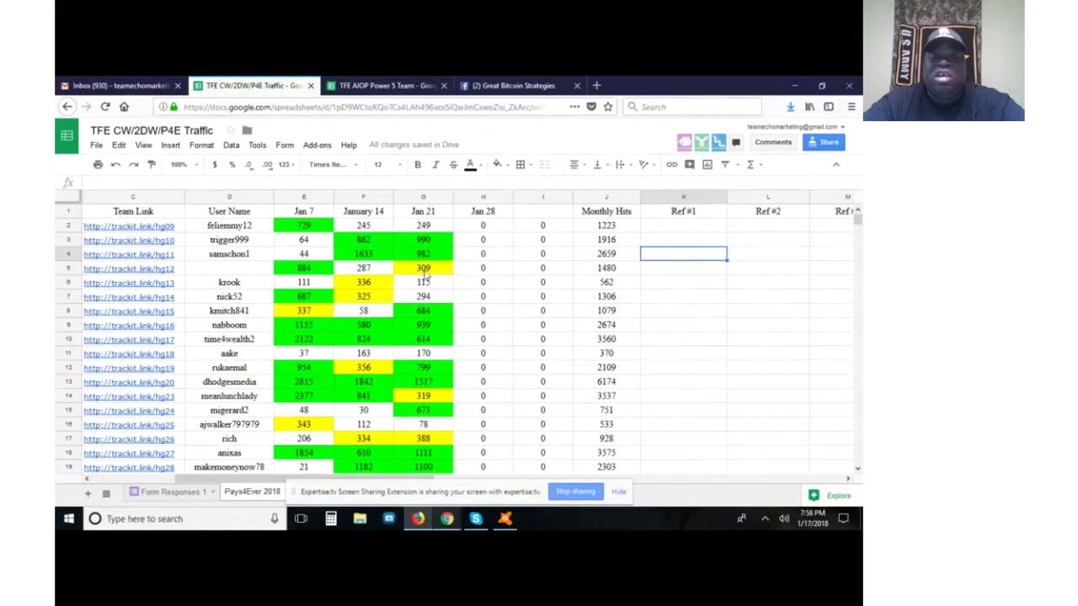
pyautogui.click(423, 299)
pyautogui.click(425, 283)
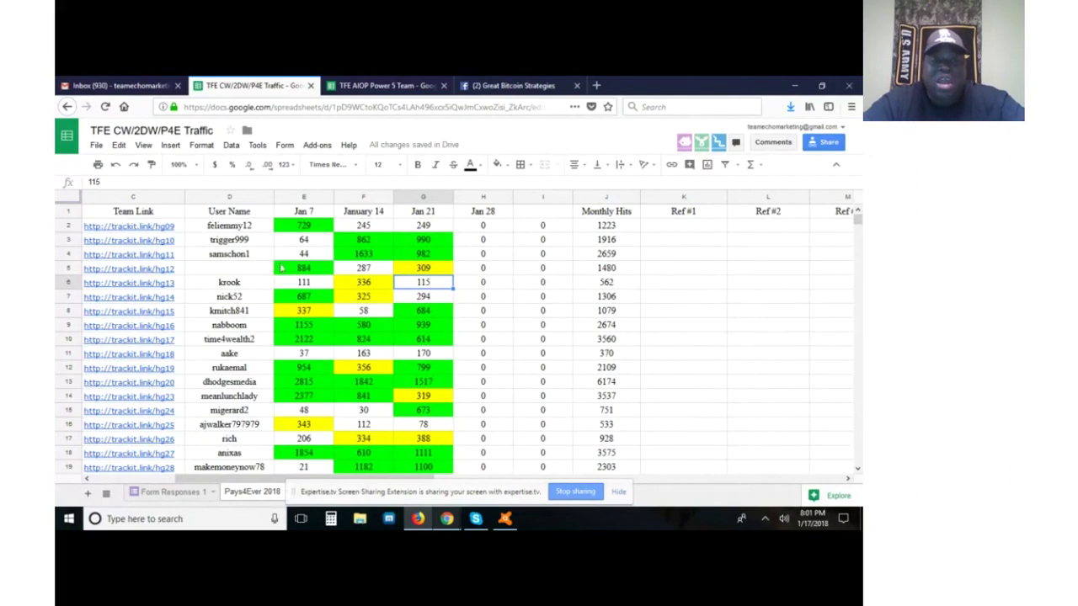
pyautogui.moveTo(269, 482)
pyautogui.mouseDown()
pyautogui.moveTo(240, 479)
pyautogui.moveTo(278, 475)
pyautogui.mouseUp()
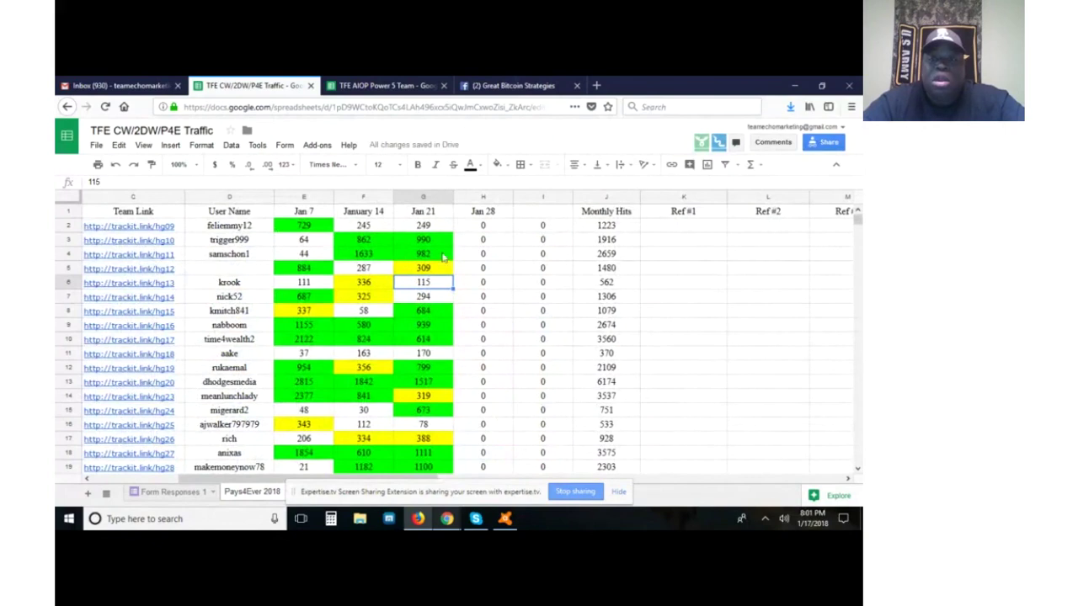
pyautogui.scroll(-5, 617, 259)
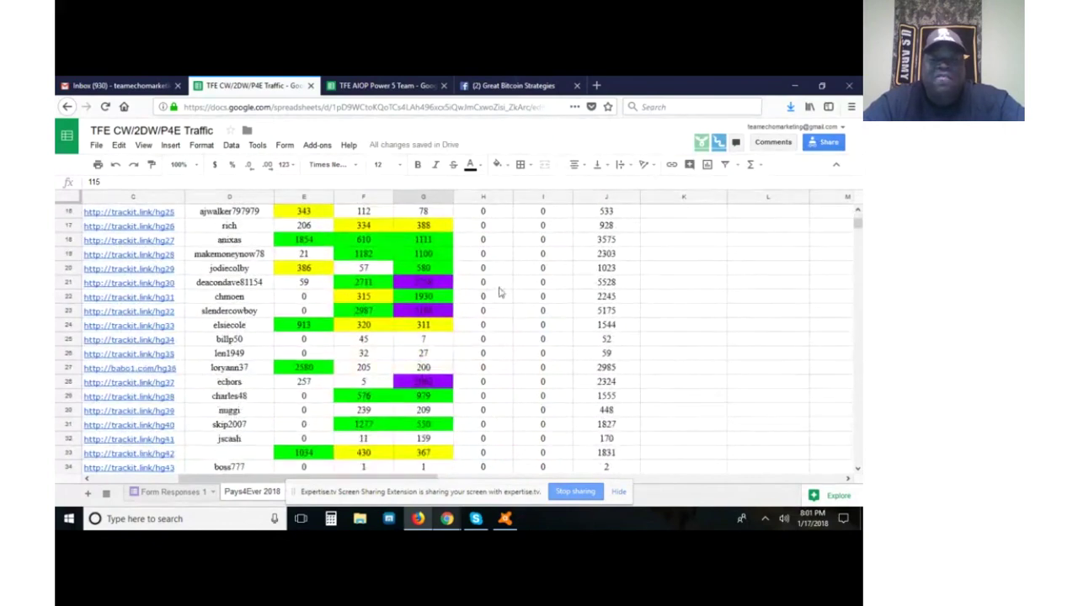
pyautogui.scroll(-5, 499, 292)
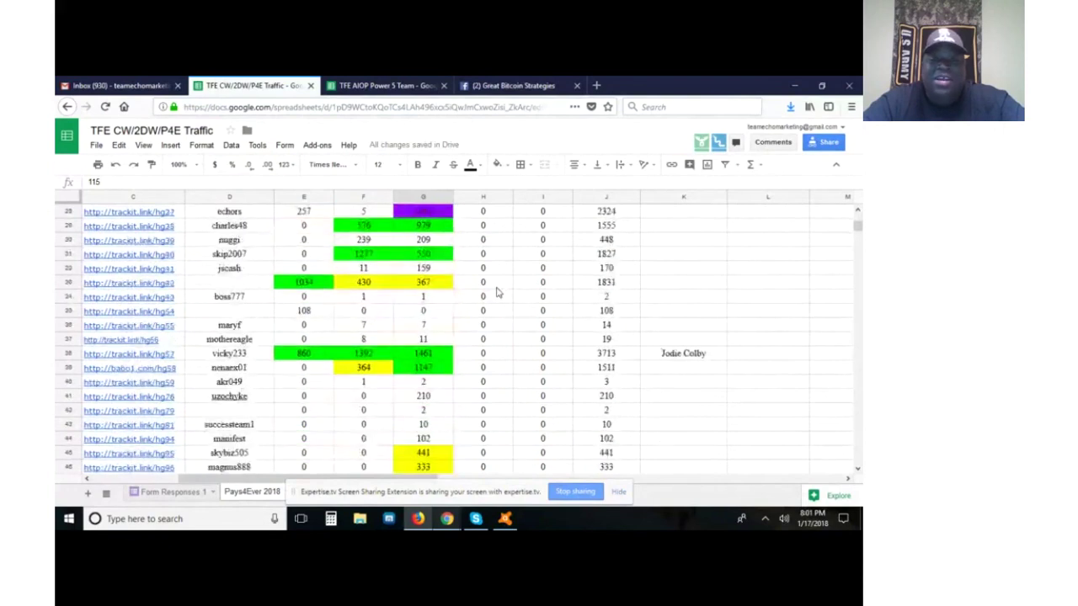
pyautogui.scroll(-1, 497, 293)
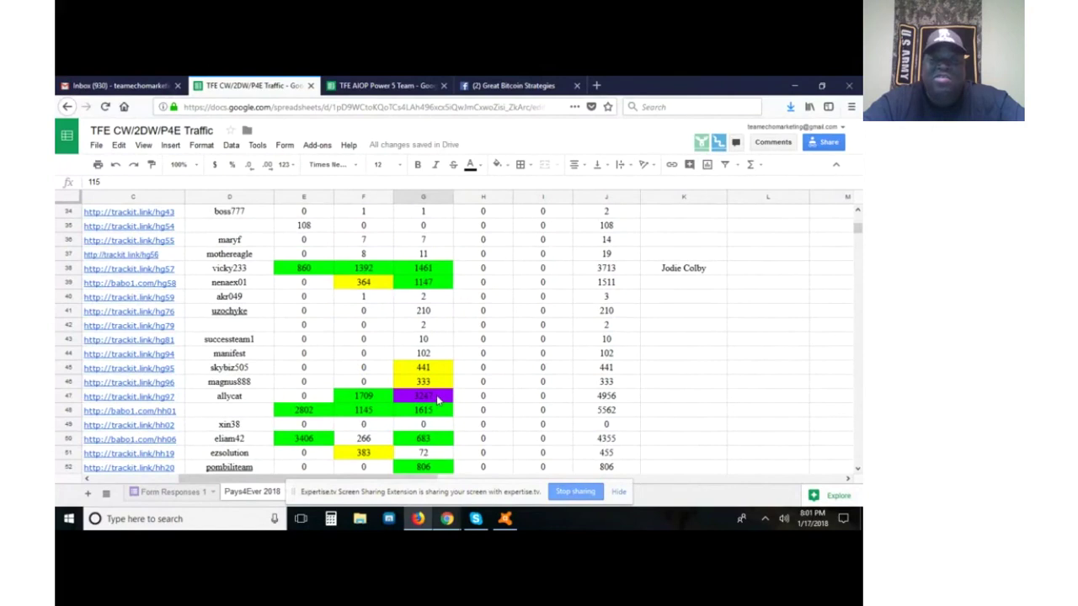
pyautogui.scroll(1, 459, 385)
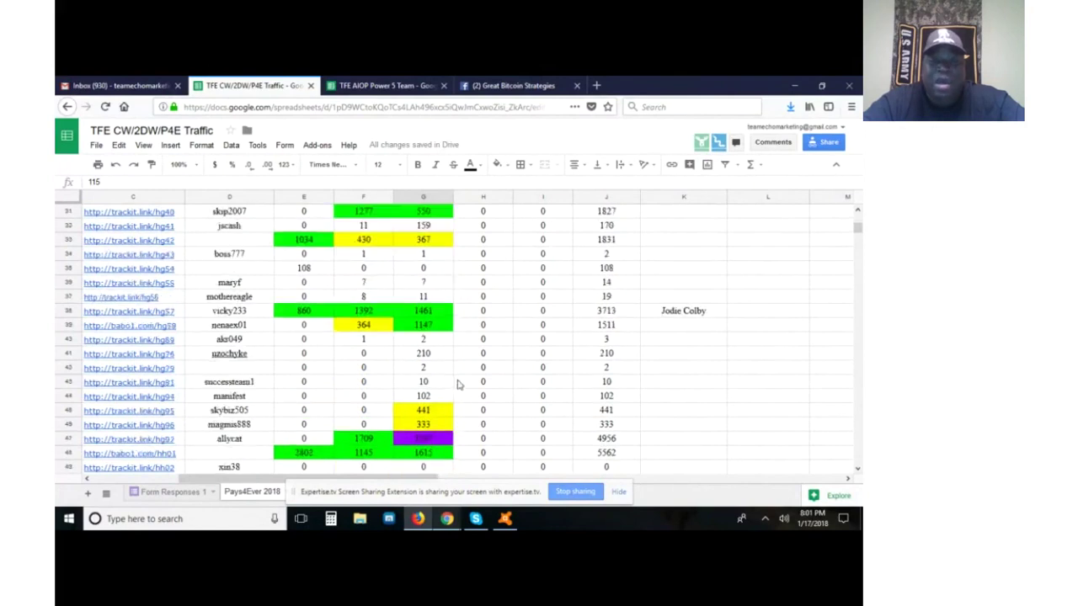
pyautogui.scroll(5, 459, 385)
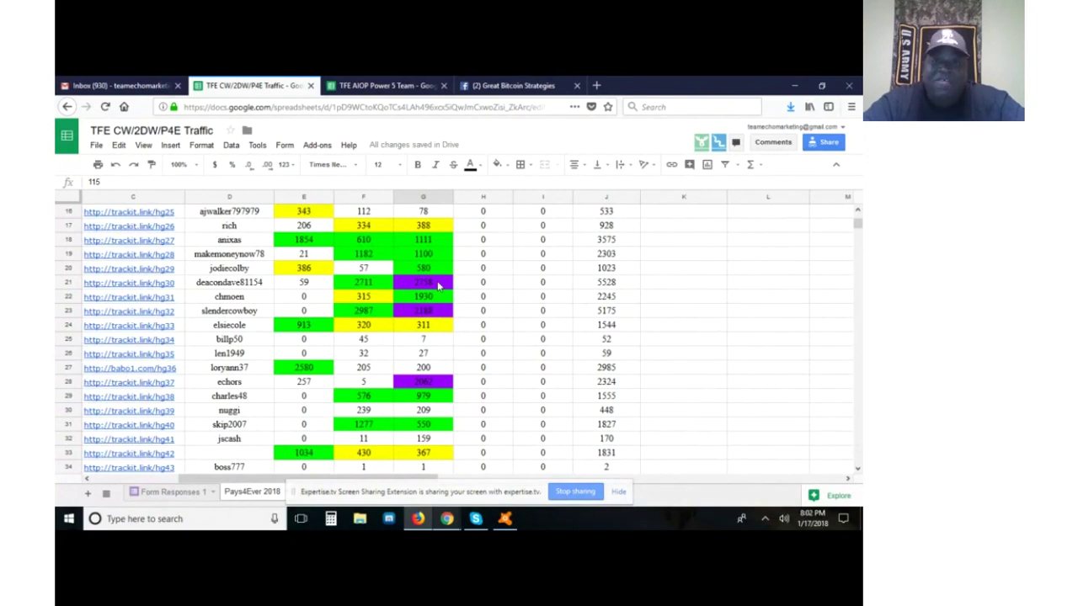
# - Check row 21's hits for Jan 7, January 14 and Jan 21, and look through the remaining members' rows
pyautogui.click(311, 284)
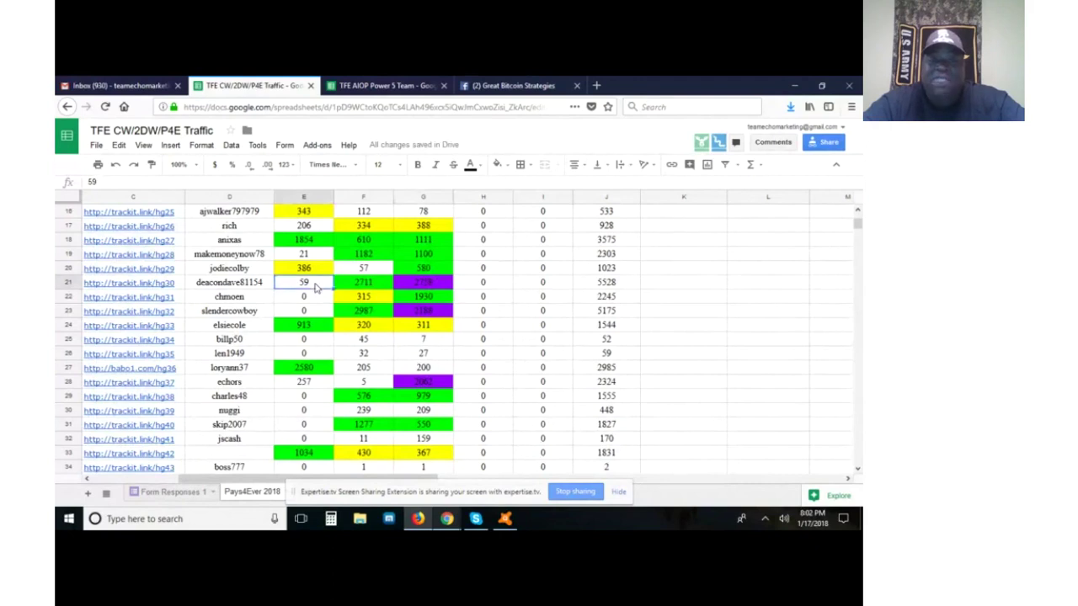
pyautogui.click(376, 287)
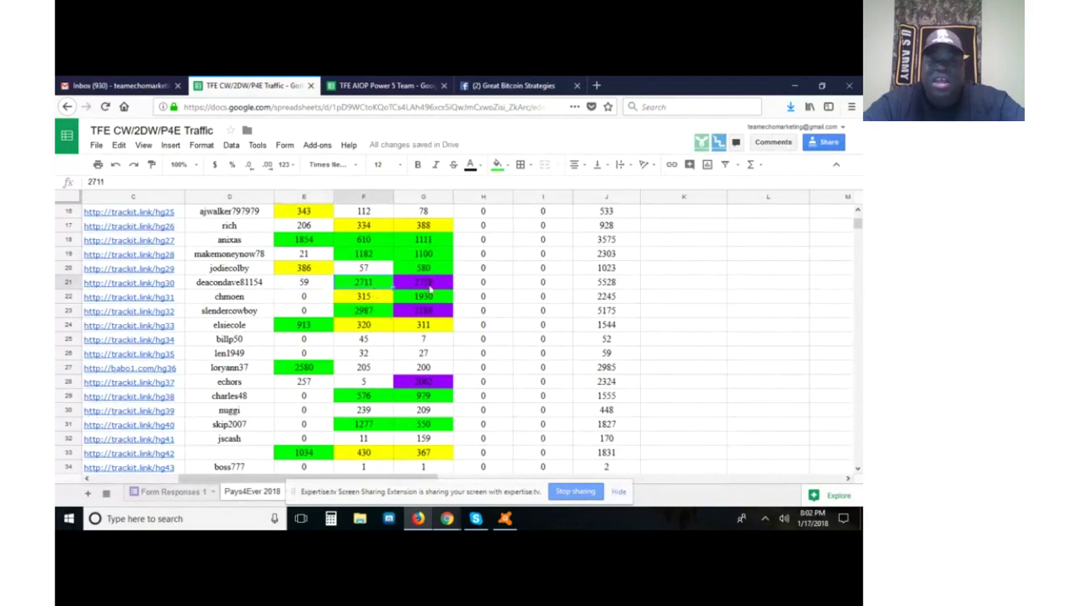
pyautogui.click(429, 286)
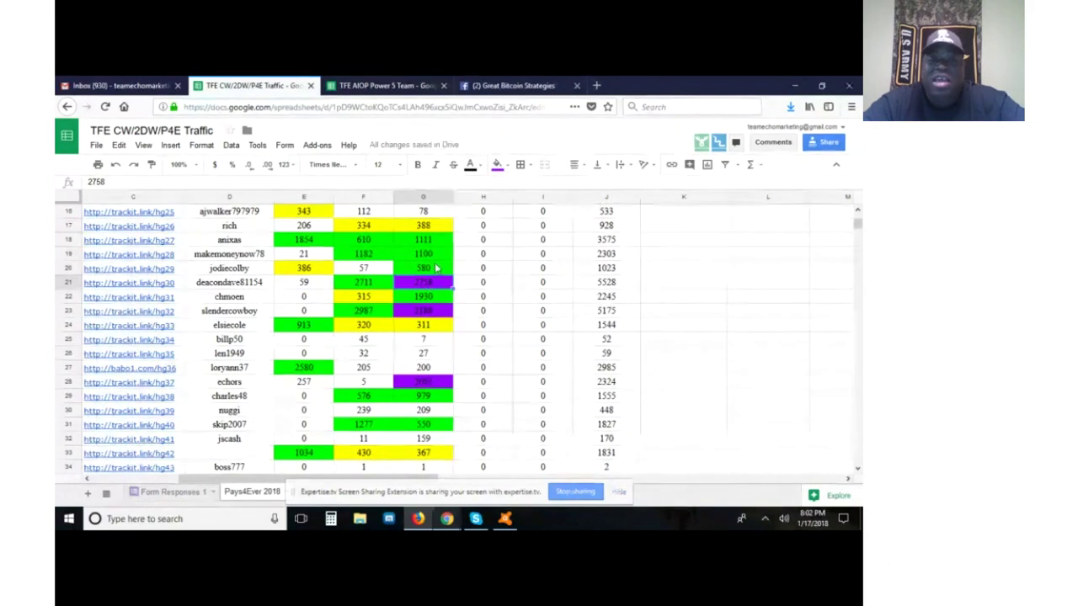
pyautogui.scroll(4, 434, 270)
pyautogui.scroll(1, 436, 264)
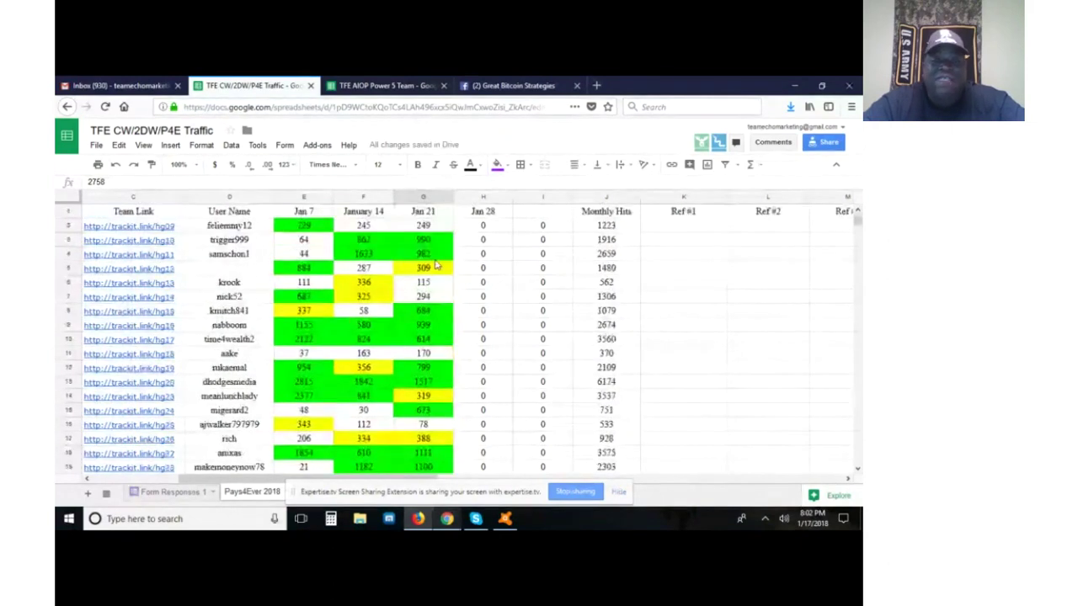
pyautogui.scroll(-10, 435, 266)
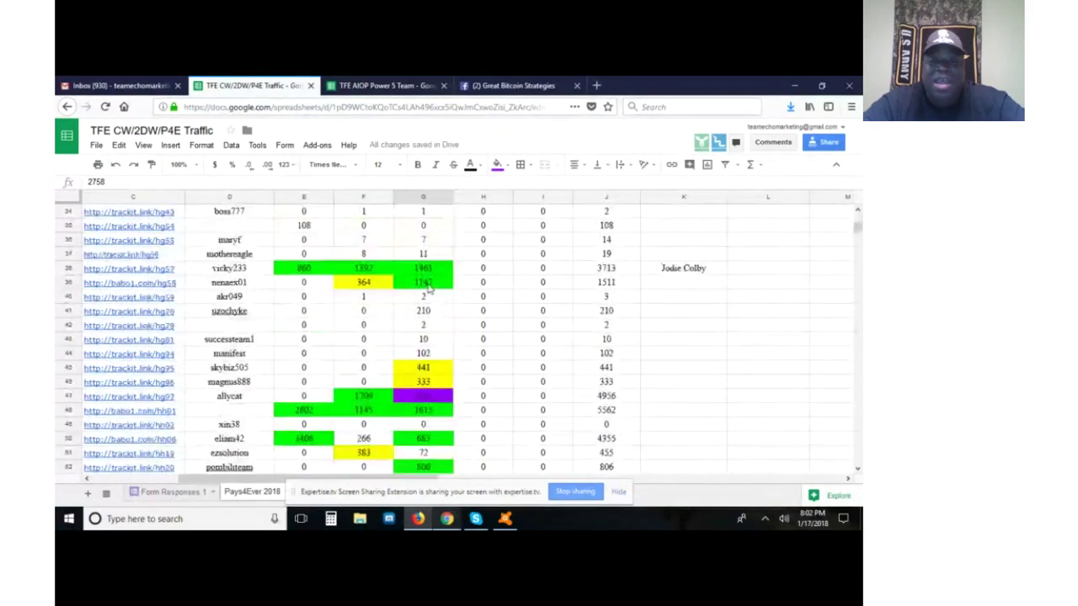
pyautogui.scroll(-4, 429, 287)
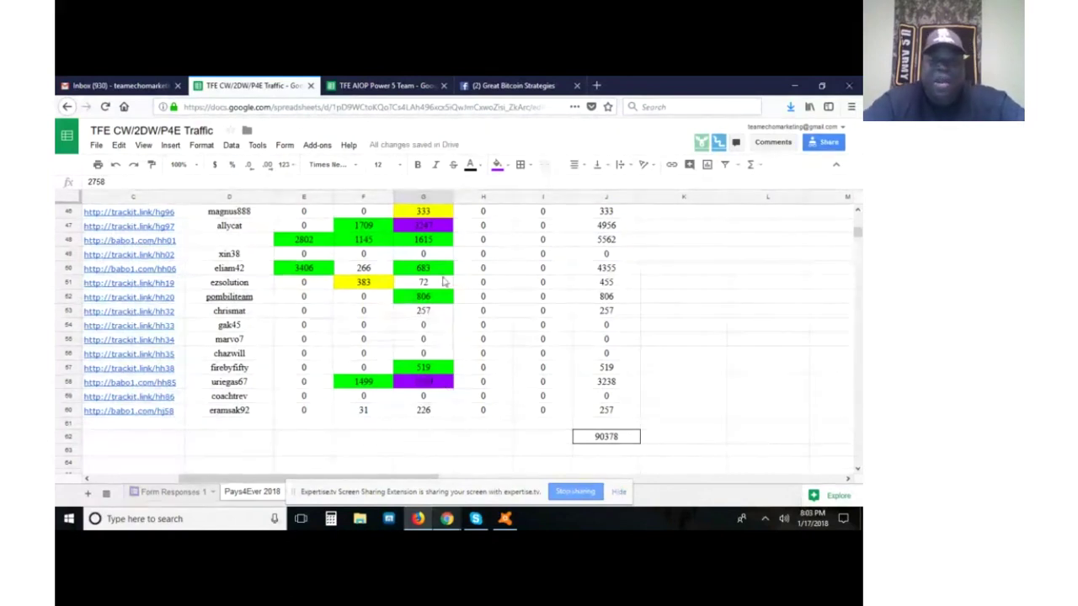
pyautogui.scroll(6, 657, 369)
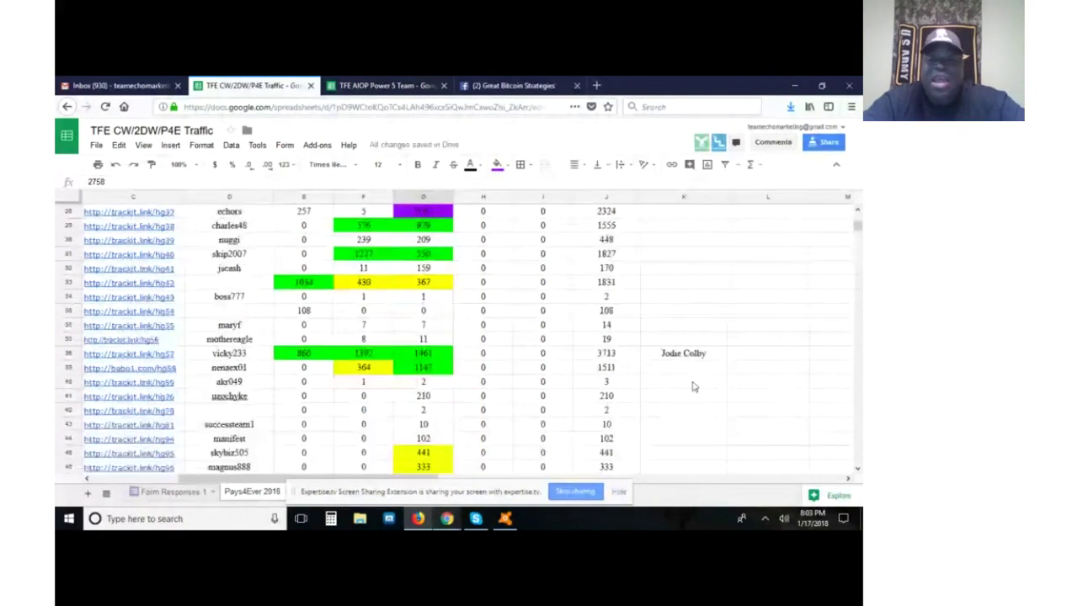
# - Fill the grand total cell J62 below the Monthly Hits column with yellow
pyautogui.scroll(-6, 693, 387)
pyautogui.click(620, 401)
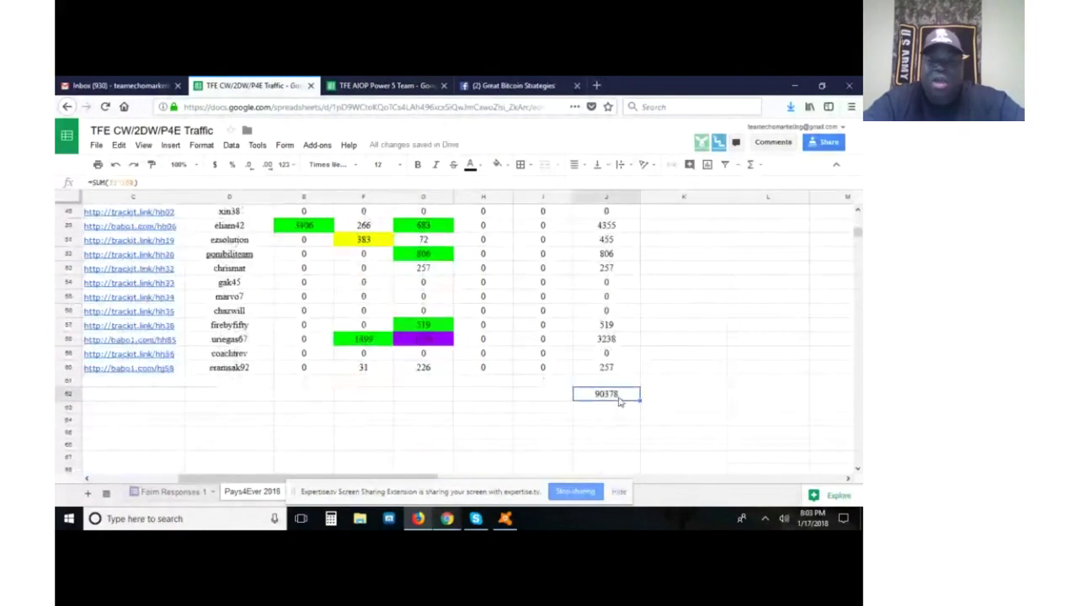
pyautogui.click(500, 166)
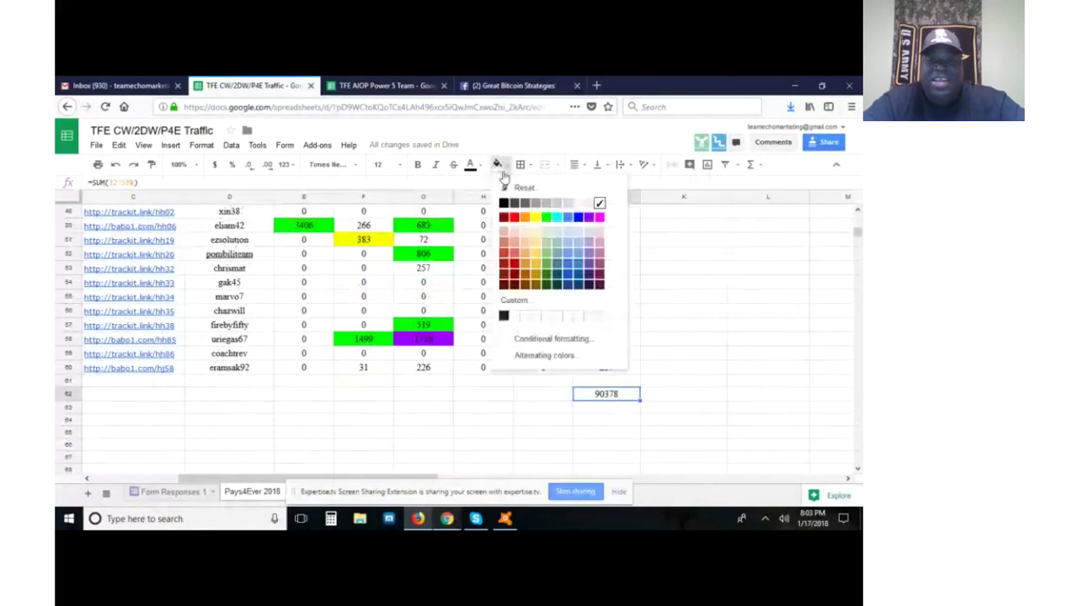
pyautogui.click(539, 217)
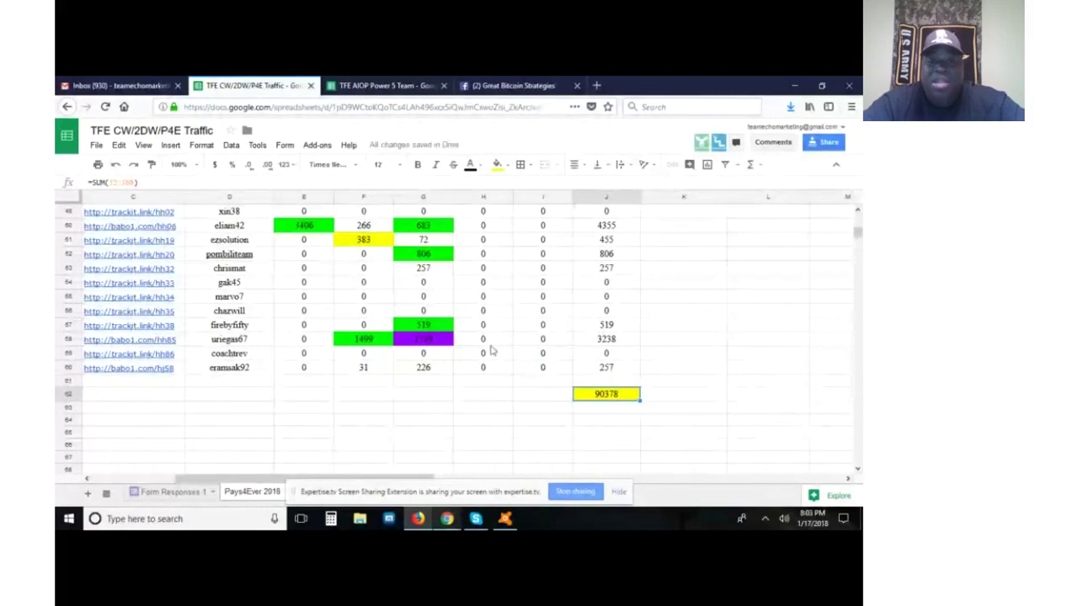
# - Examine the weekly hits in the lower rows, including the Jan 21 cells of rows 53 and 51
pyautogui.scroll(2, 517, 379)
pyautogui.scroll(3, 453, 396)
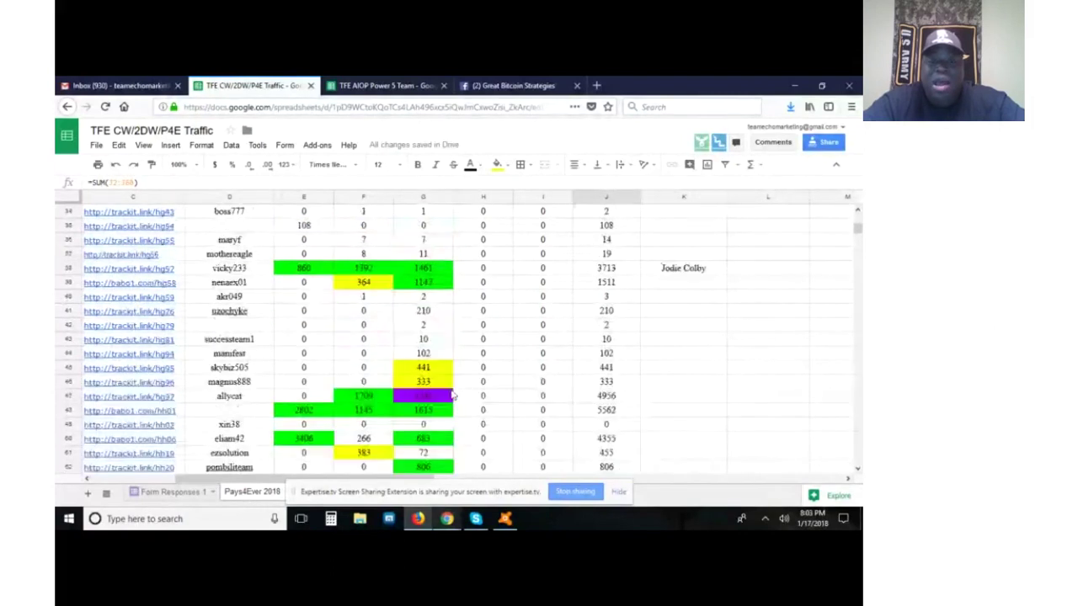
pyautogui.scroll(-4, 453, 396)
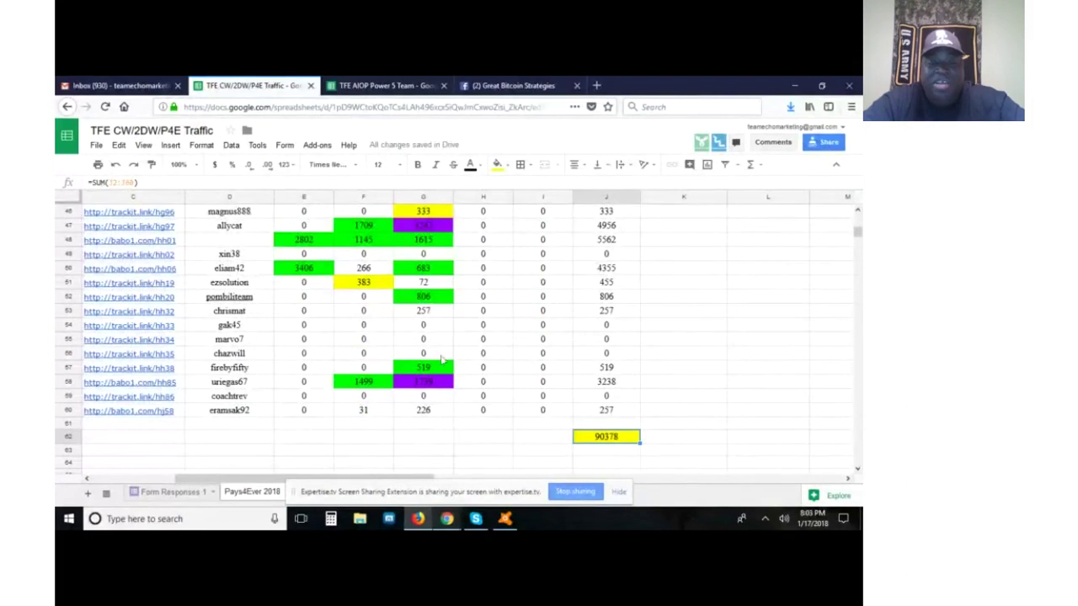
pyautogui.click(433, 314)
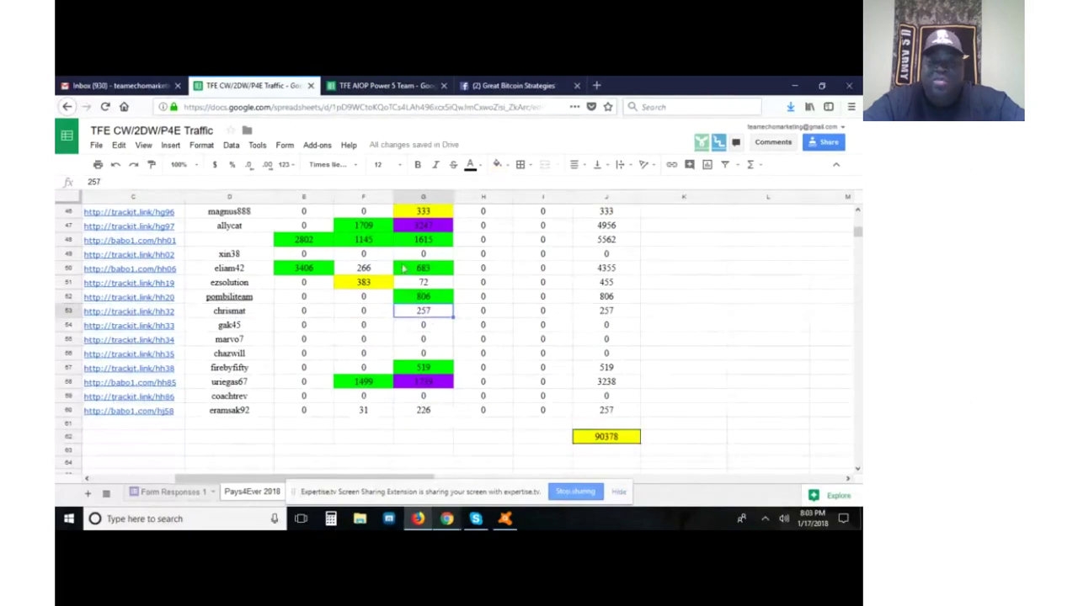
pyautogui.click(414, 286)
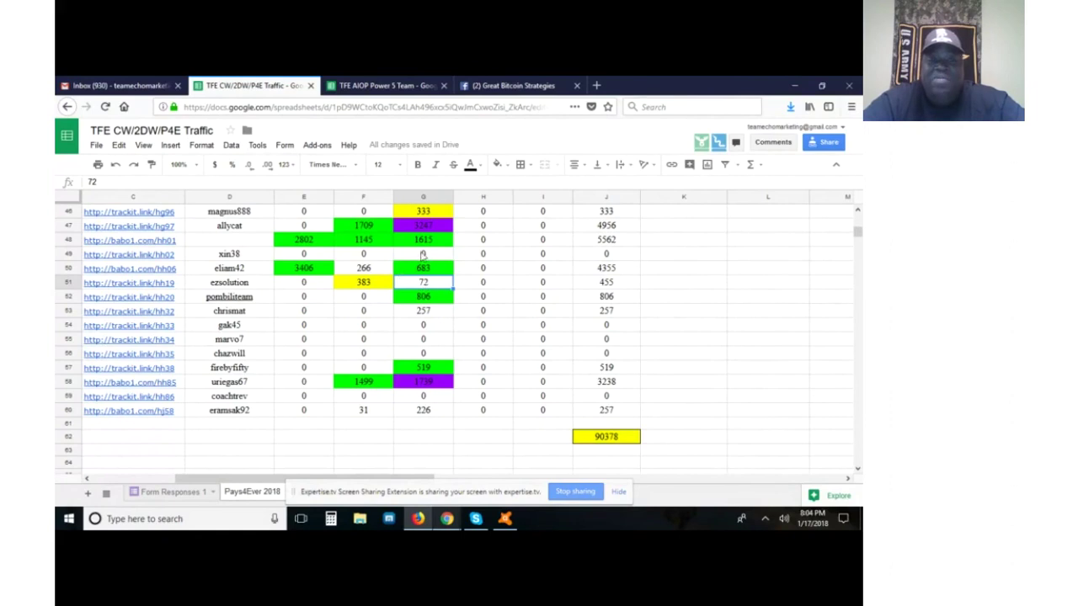
pyautogui.click(328, 256)
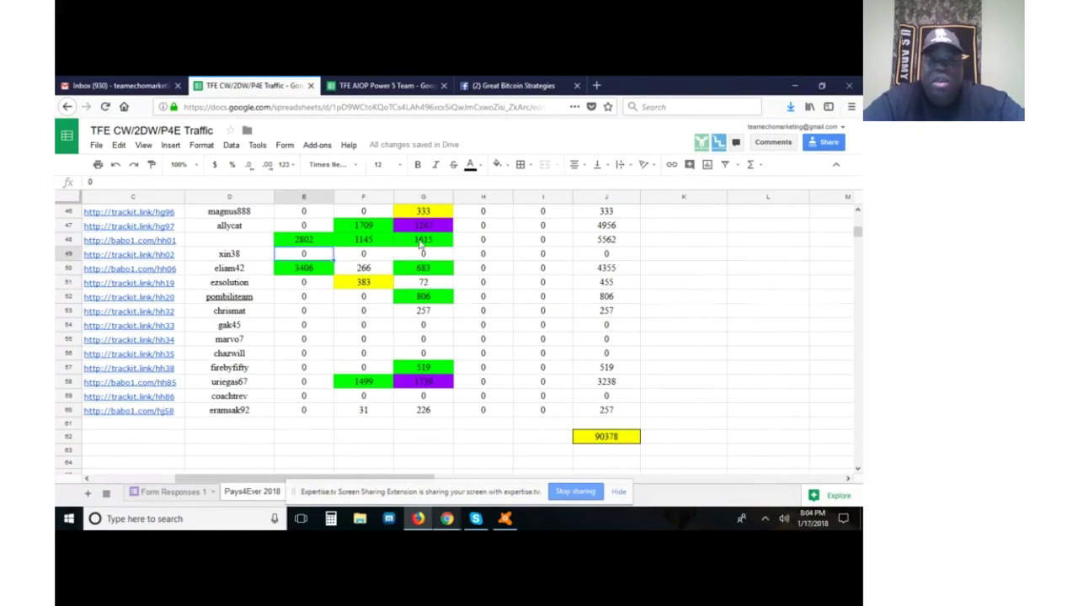
# - Examine the Jan 21 hits upward through the middle rows, including rows 35, 32 and 27
pyautogui.scroll(2, 432, 260)
pyautogui.scroll(1, 443, 303)
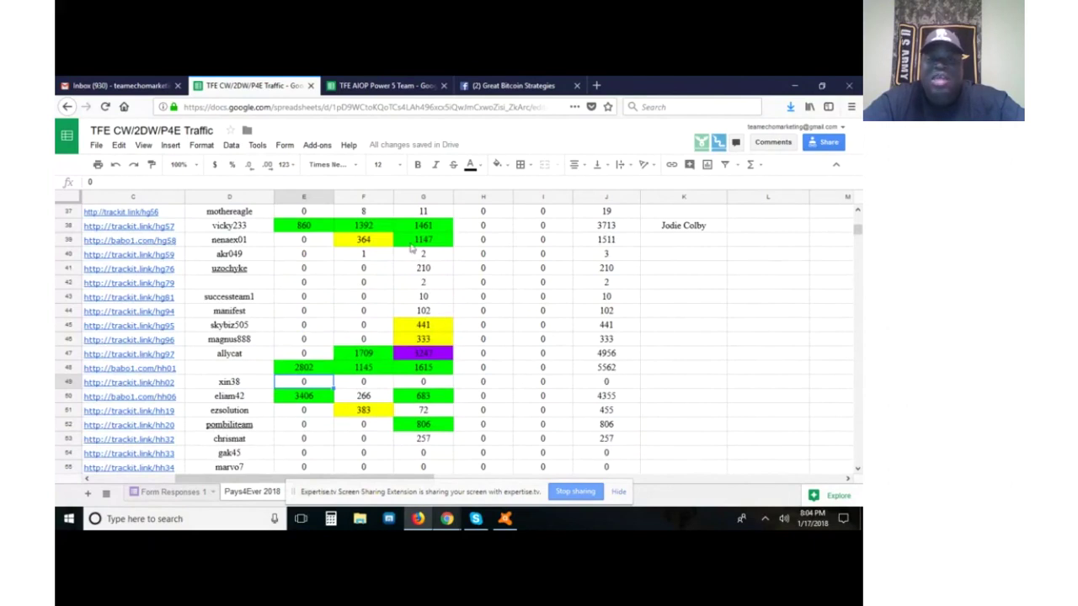
pyautogui.scroll(2, 425, 286)
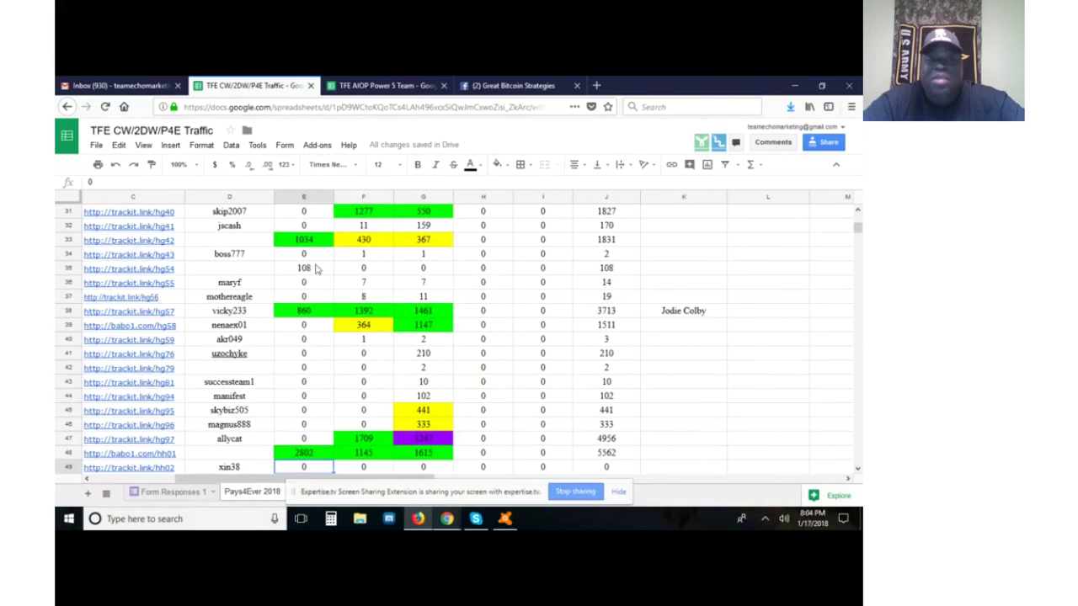
pyautogui.click(418, 268)
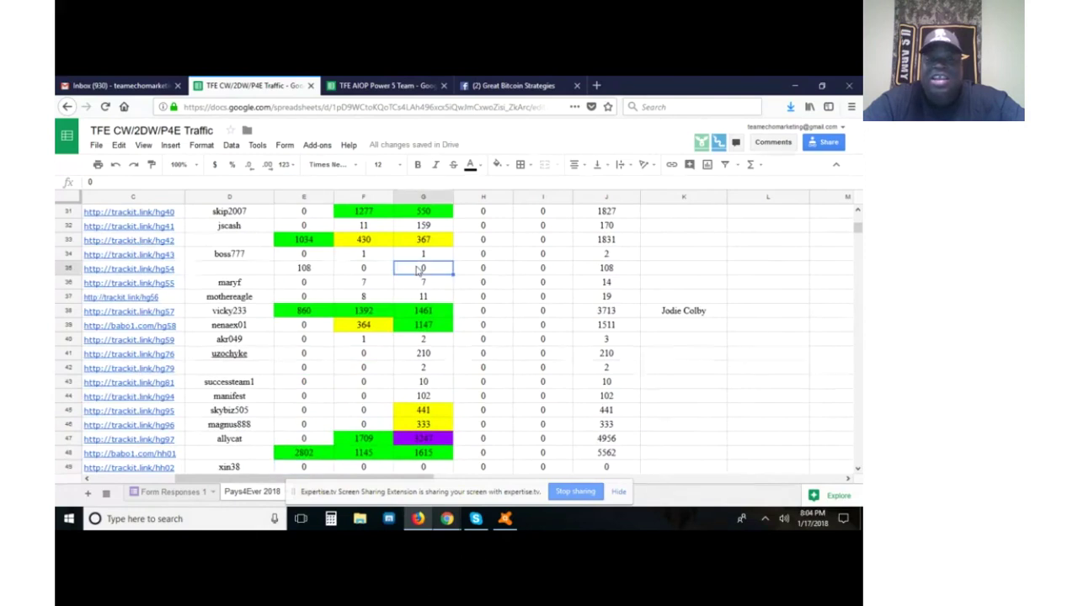
pyautogui.scroll(1, 425, 286)
pyautogui.scroll(2, 425, 270)
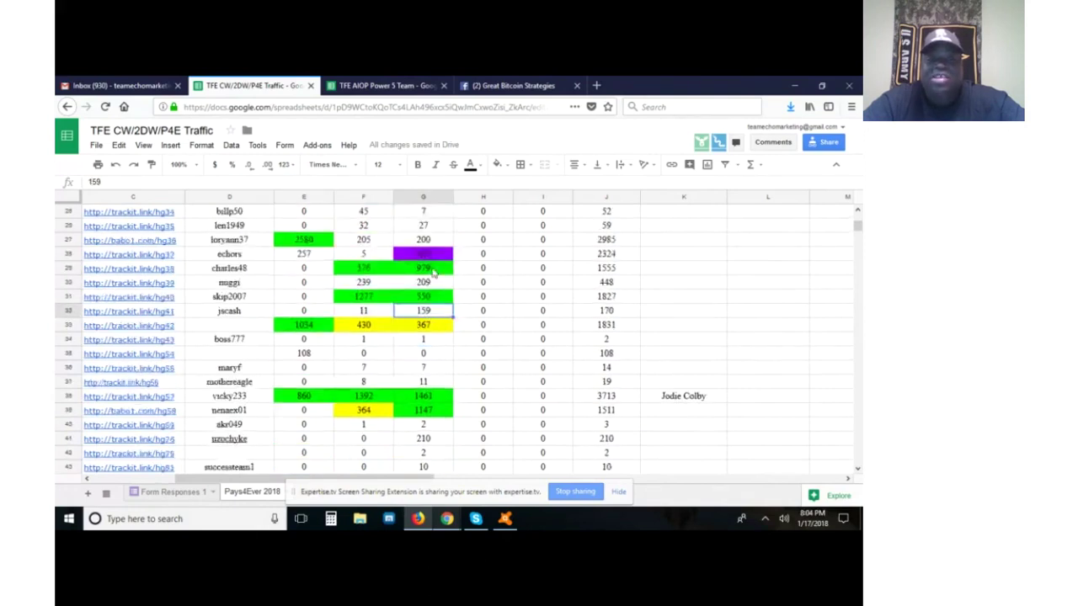
pyautogui.click(425, 268)
pyautogui.click(430, 284)
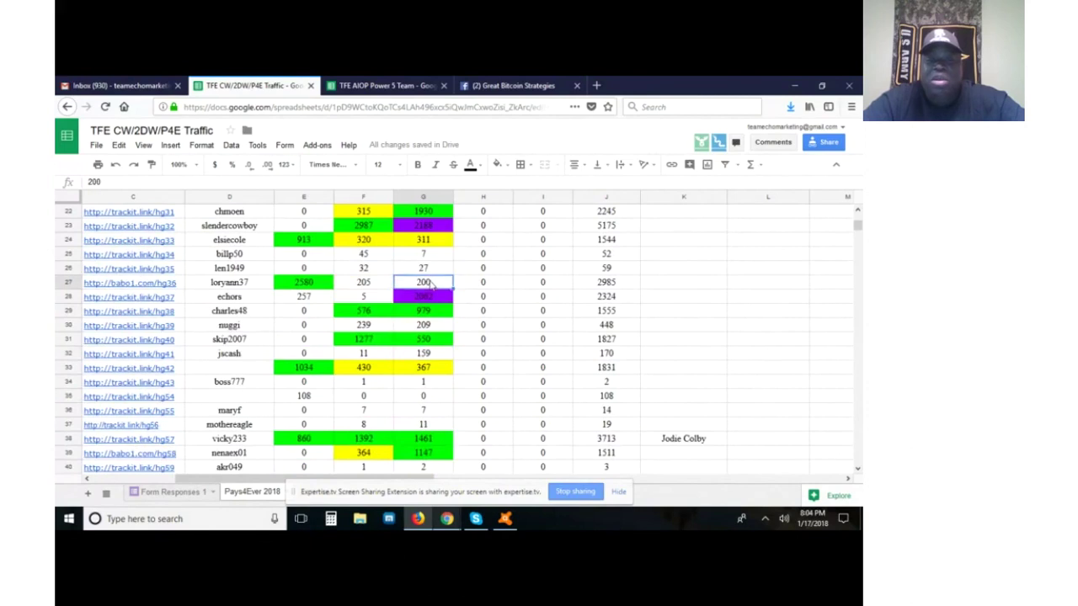
# - Review the weekly and monthly hits from the first member rows down to the grand total on the Pays4Ever 2018 sheet
pyautogui.scroll(7, 436, 270)
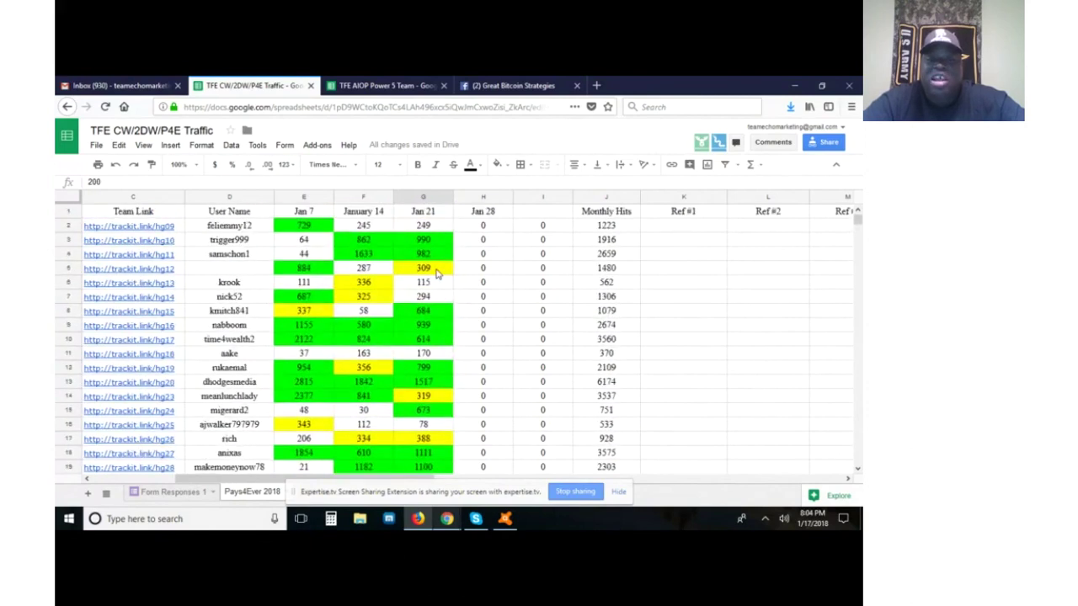
pyautogui.scroll(-1, 434, 278)
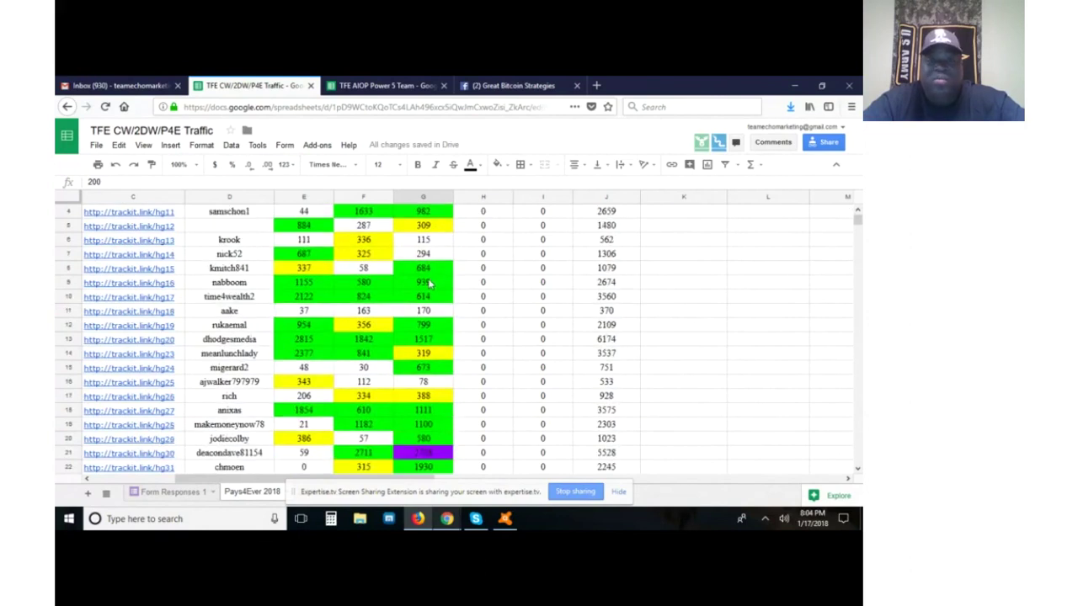
pyautogui.scroll(-13, 428, 284)
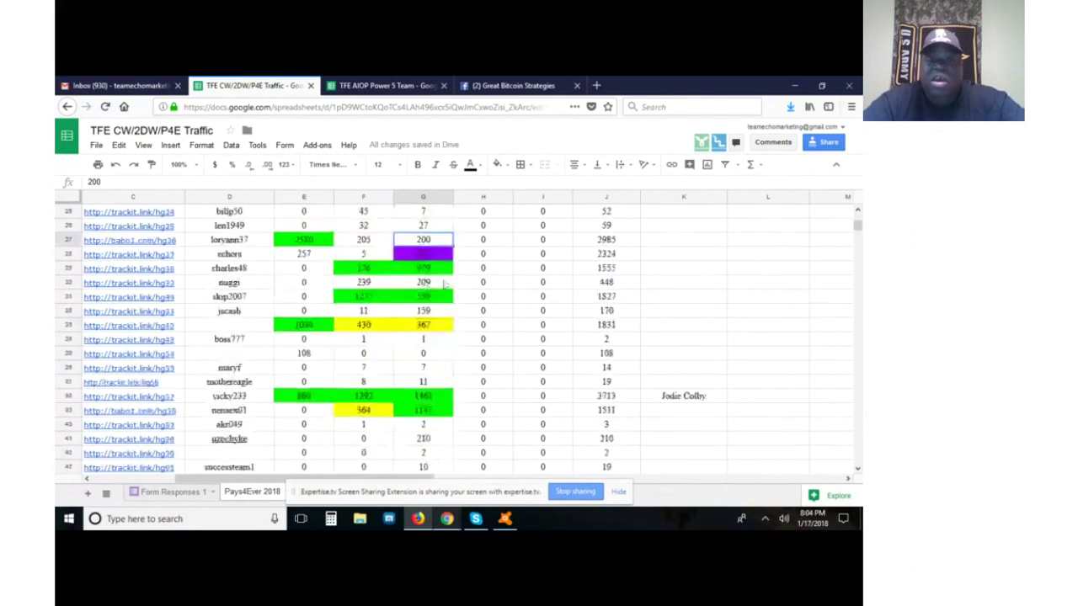
pyautogui.scroll(2, 568, 323)
pyautogui.scroll(-6, 569, 323)
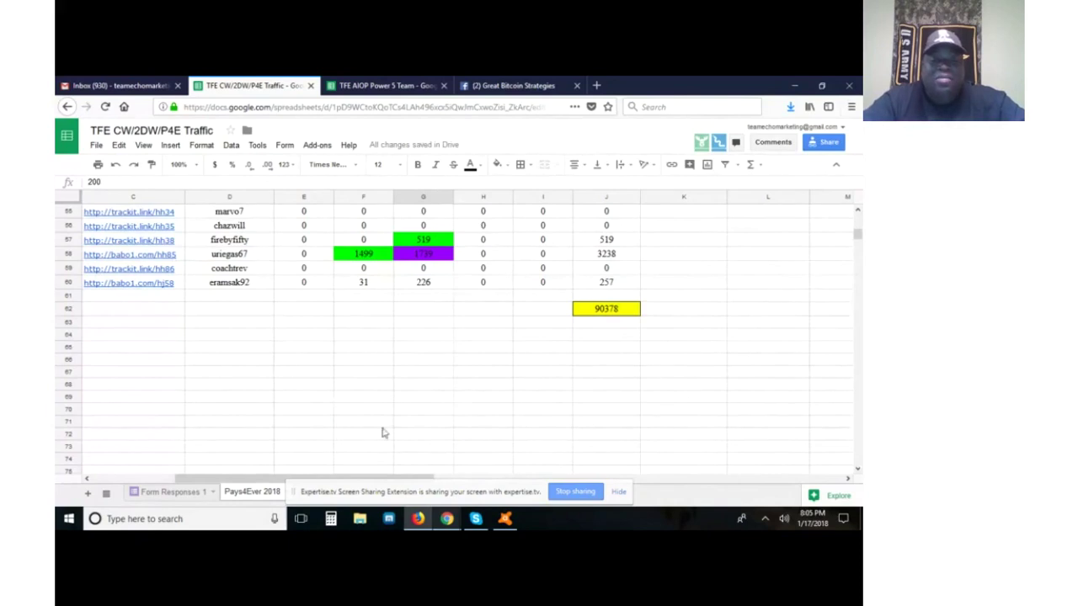
# - Look through the 1st to 4th Referral columns of the Form Responses 1 sheet, down to row 51 and back to the first rows
pyautogui.click(191, 493)
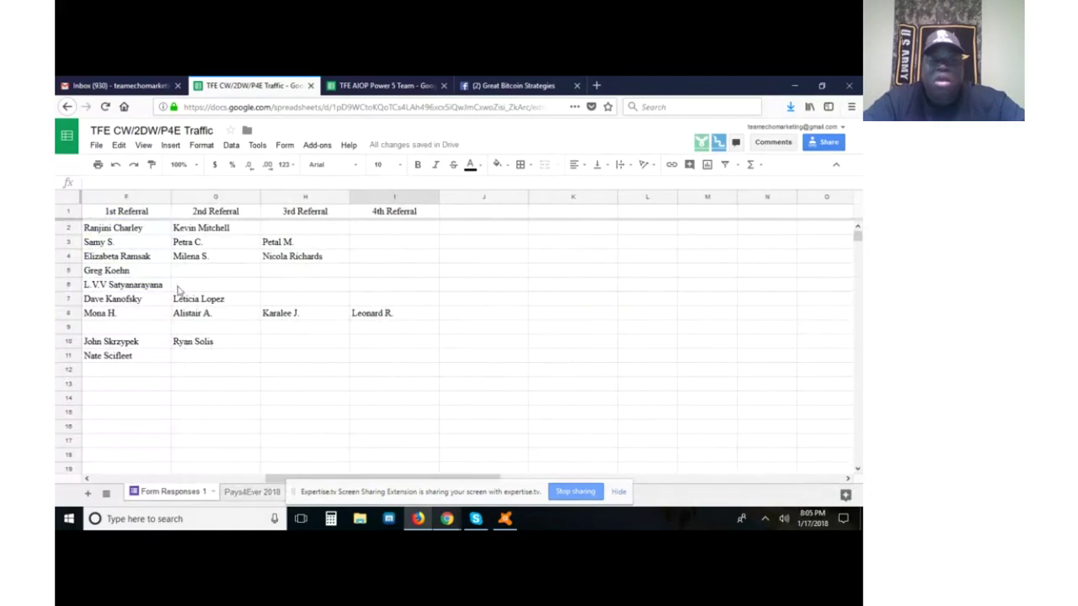
pyautogui.scroll(-1, 185, 308)
pyautogui.scroll(-8, 168, 313)
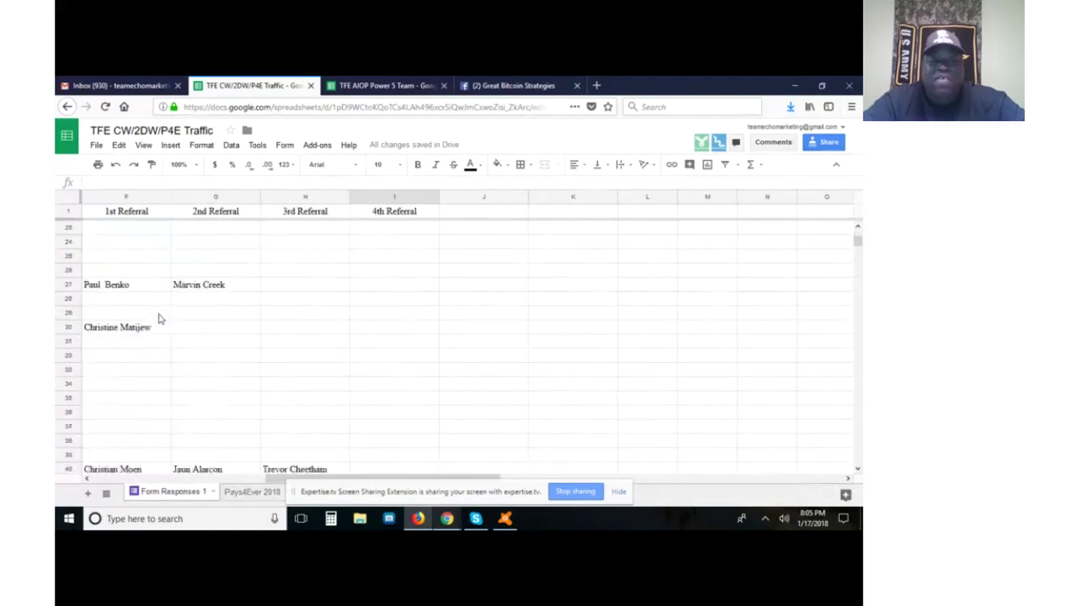
pyautogui.scroll(-2, 160, 341)
pyautogui.scroll(-2, 155, 350)
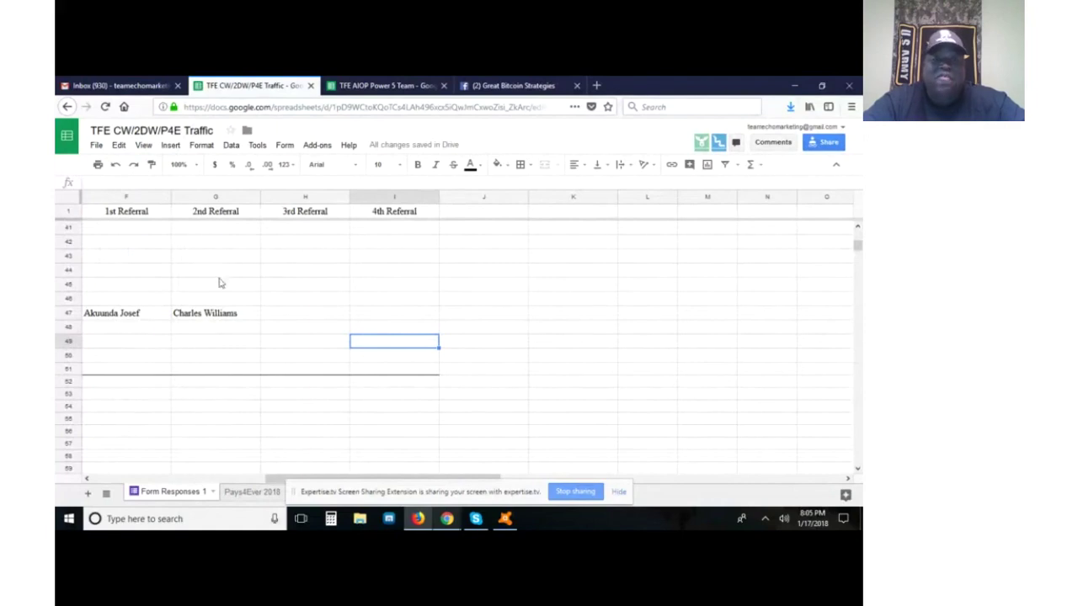
pyautogui.scroll(1, 269, 310)
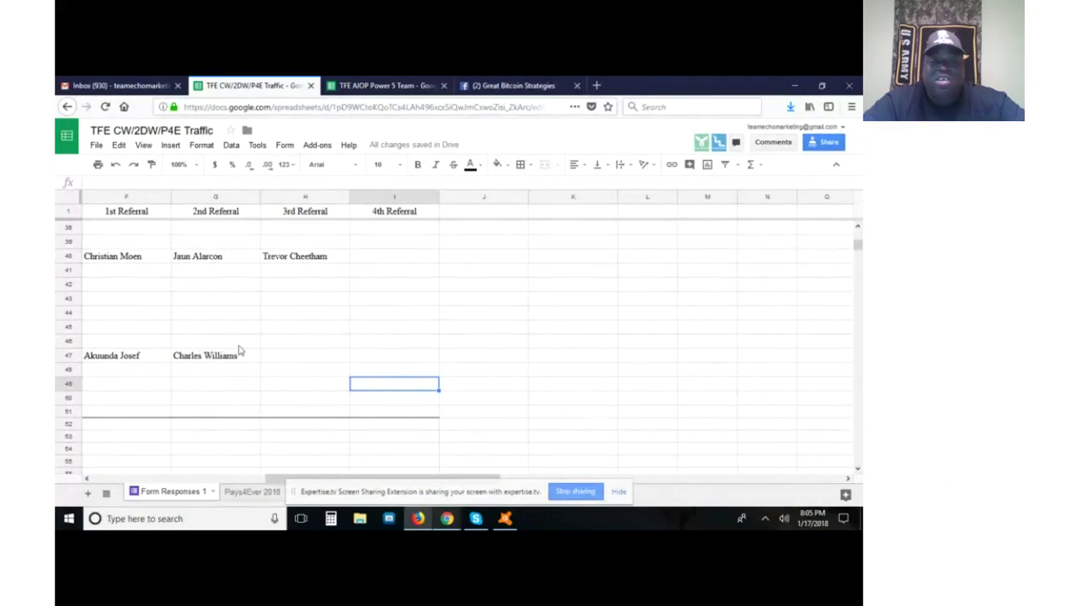
pyautogui.scroll(1, 239, 352)
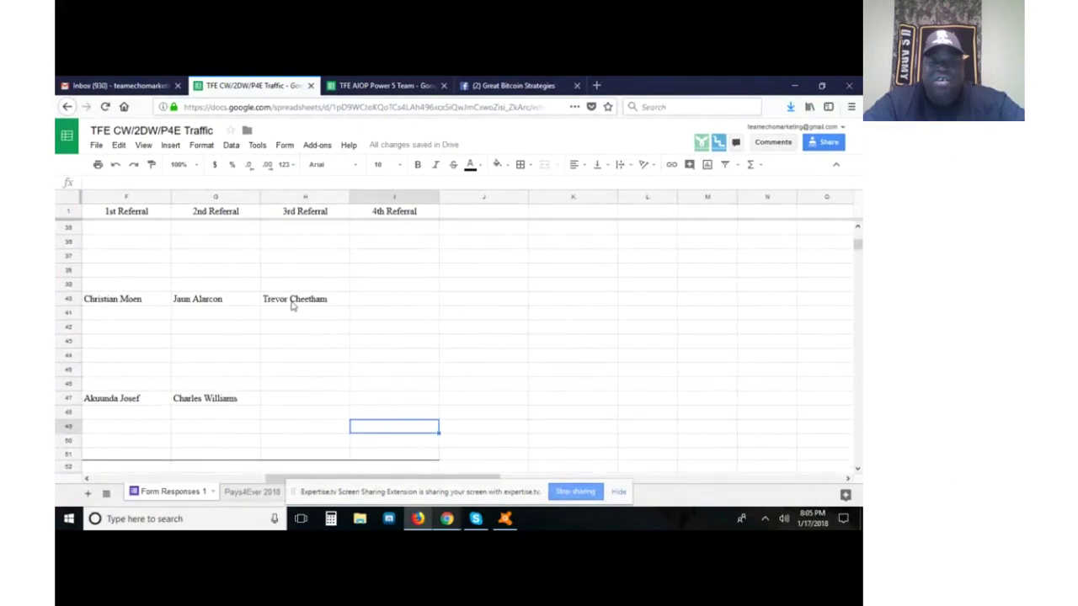
pyautogui.scroll(4, 269, 324)
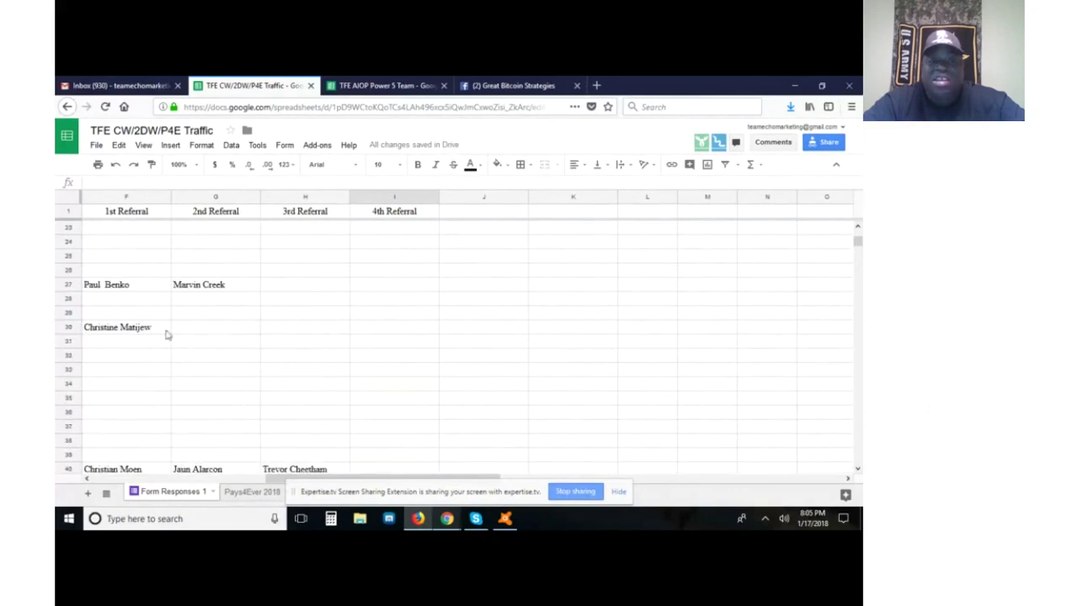
pyautogui.scroll(2, 183, 354)
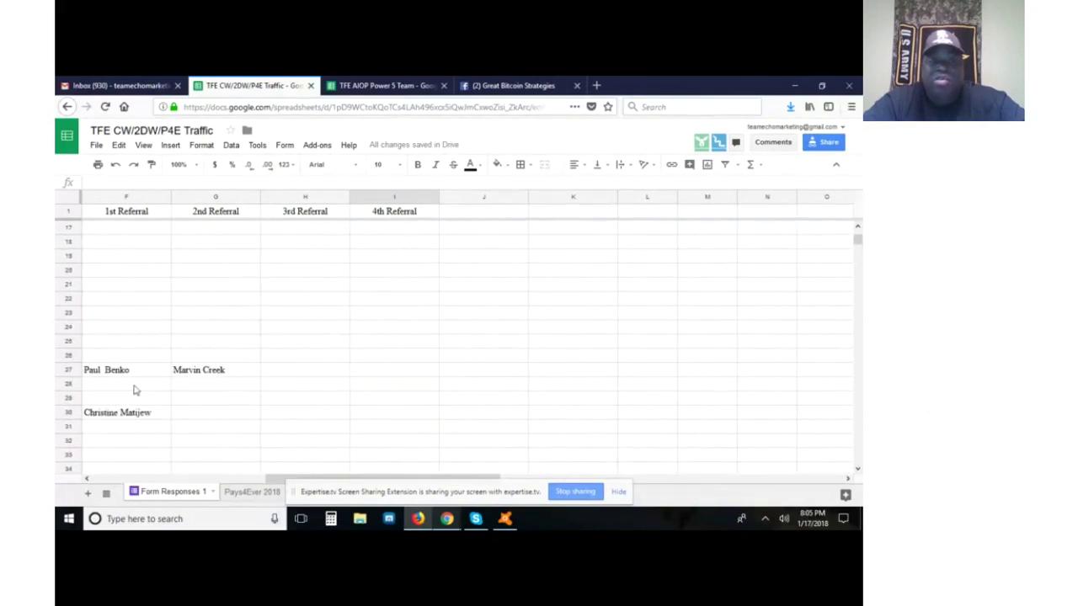
pyautogui.scroll(2, 190, 374)
pyautogui.scroll(3, 190, 374)
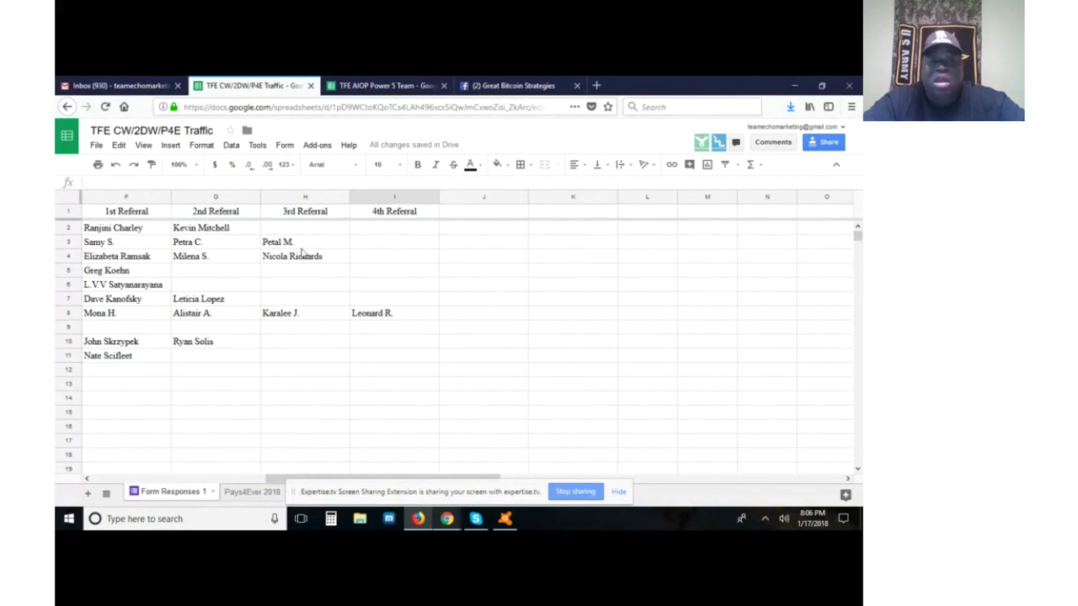
# - Examine the four referrals in row 8 and the 3rd and 4th Referral cells of rows 2, 4 and 7
pyautogui.moveTo(133, 317); pyautogui.dragTo(376, 325)
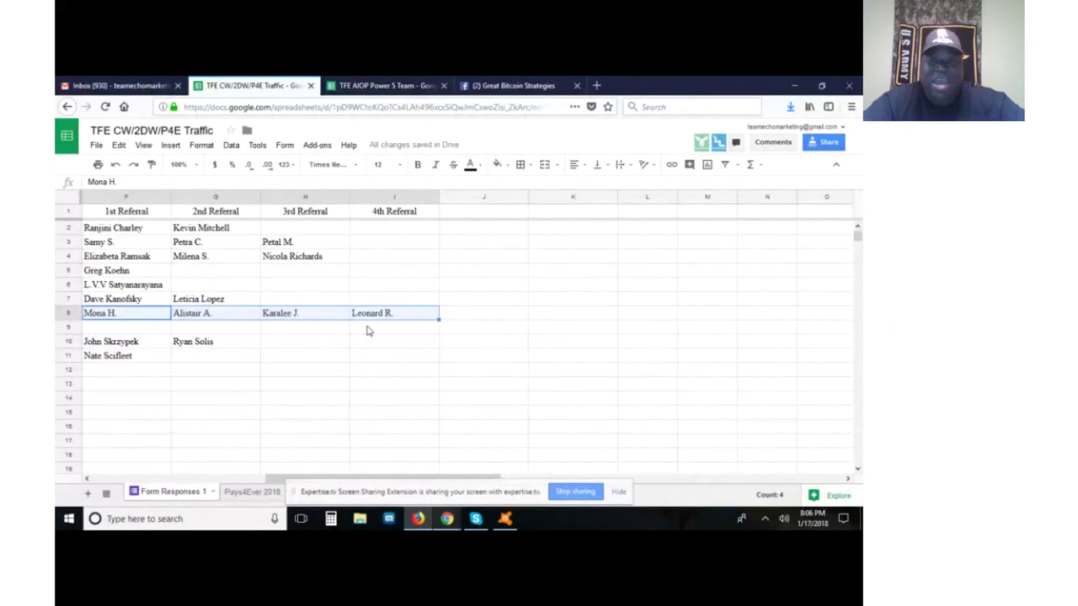
pyautogui.click(375, 299)
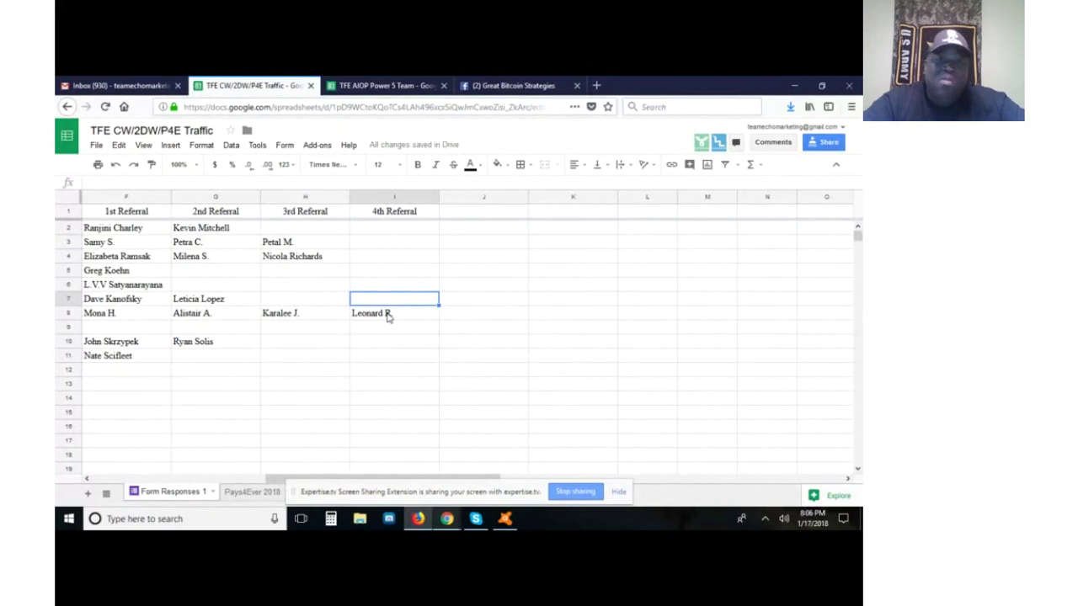
pyautogui.click(306, 301)
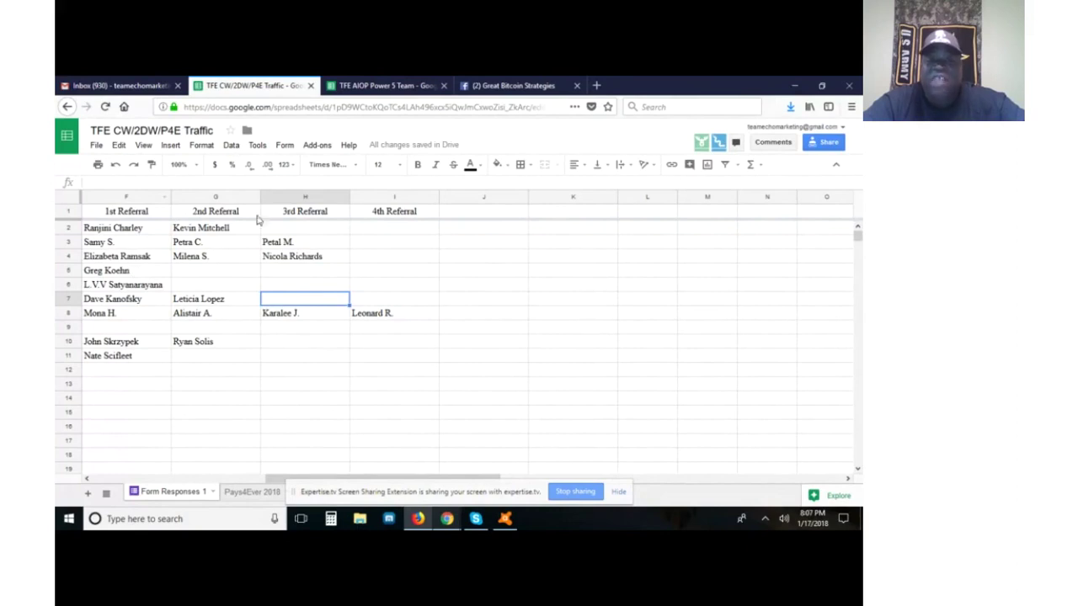
pyautogui.click(293, 242)
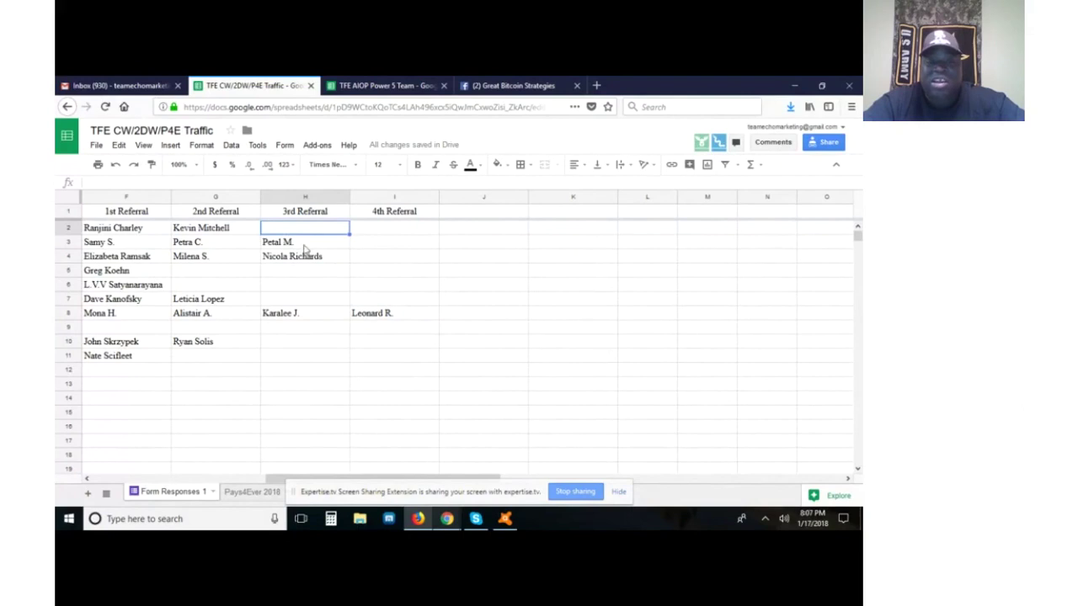
pyautogui.click(307, 264)
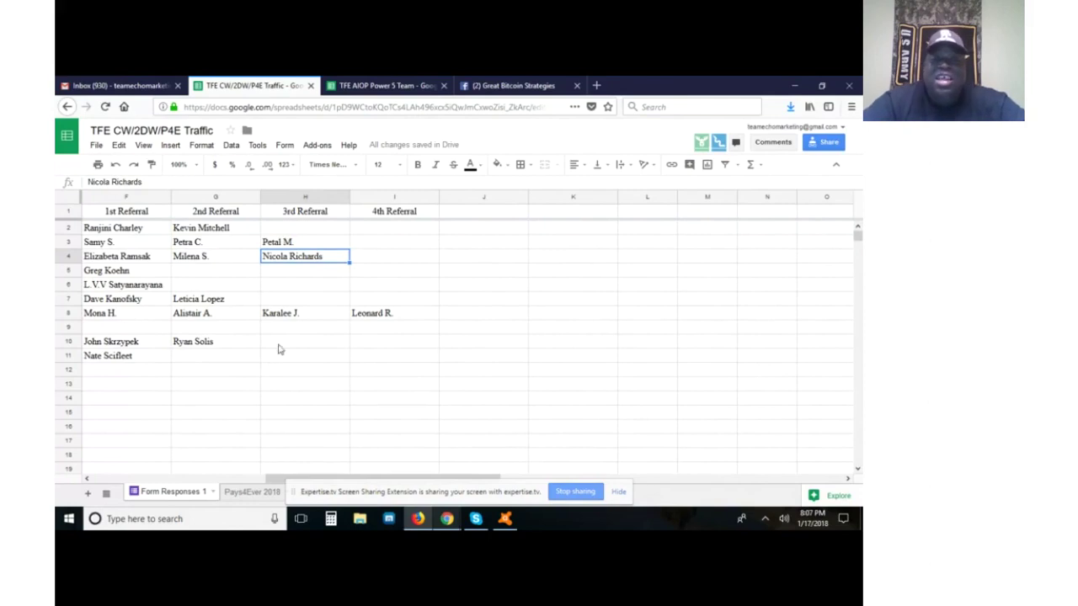
pyautogui.click(389, 314)
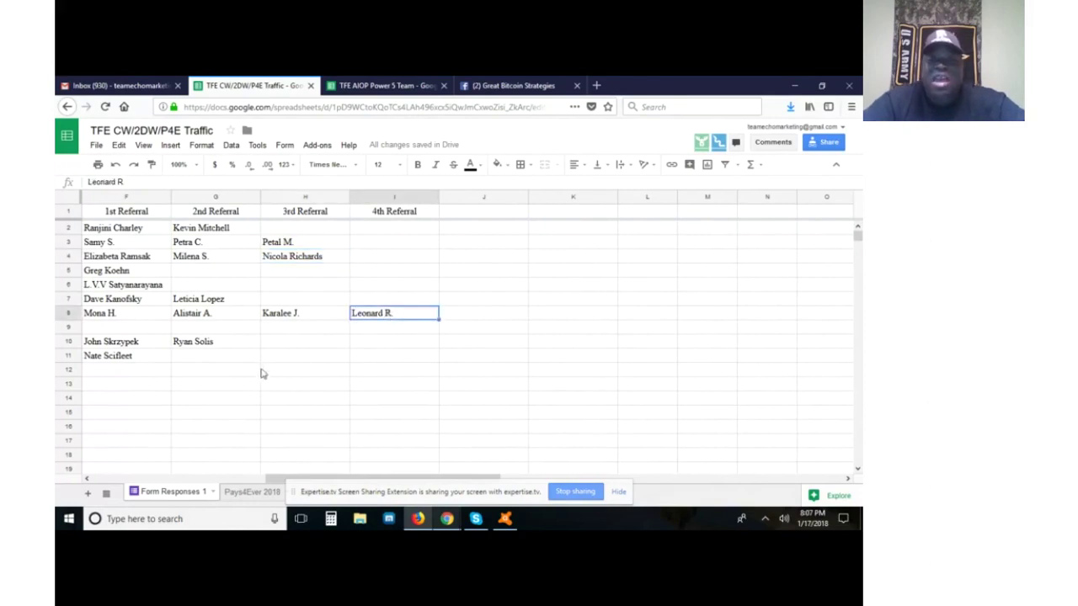
# - Check the referrals in row 40, including its empty 4th Referral cell, and return to the first rows
pyautogui.scroll(-1, 258, 338)
pyautogui.scroll(-7, 259, 338)
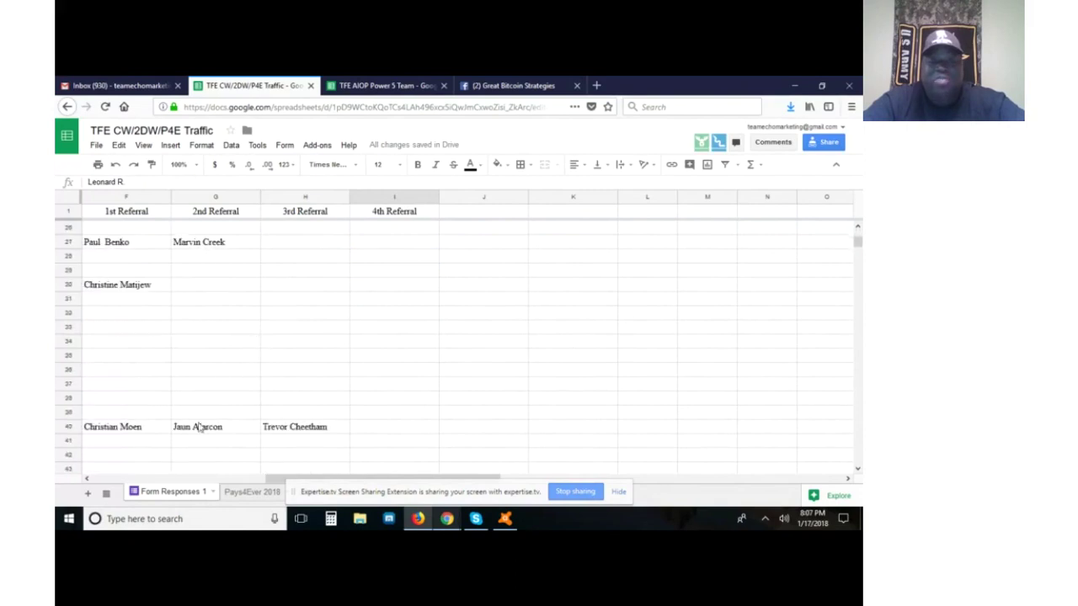
pyautogui.click(377, 429)
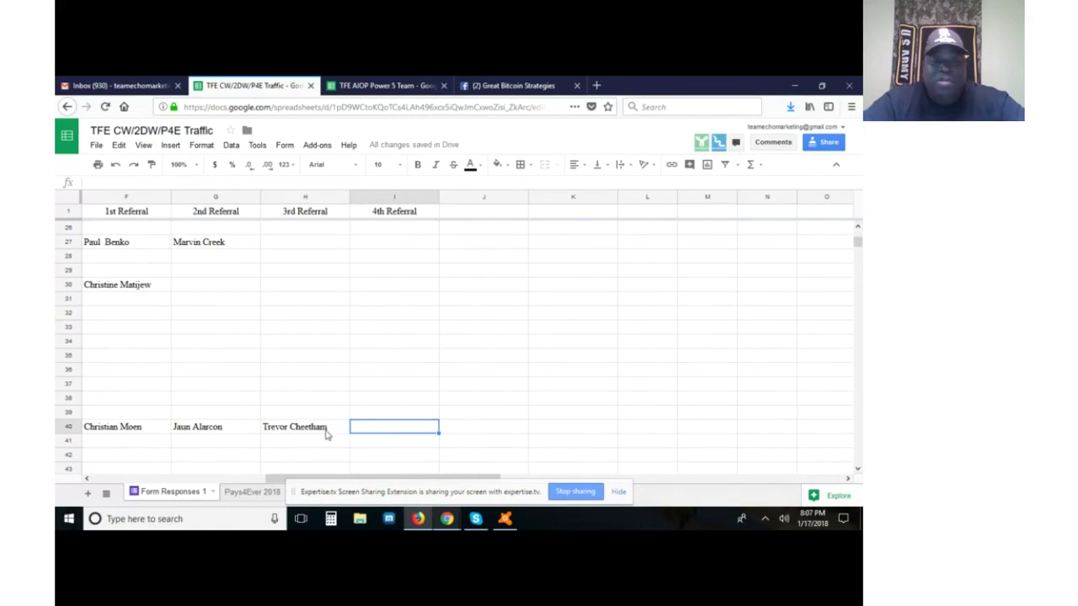
pyautogui.scroll(8, 335, 398)
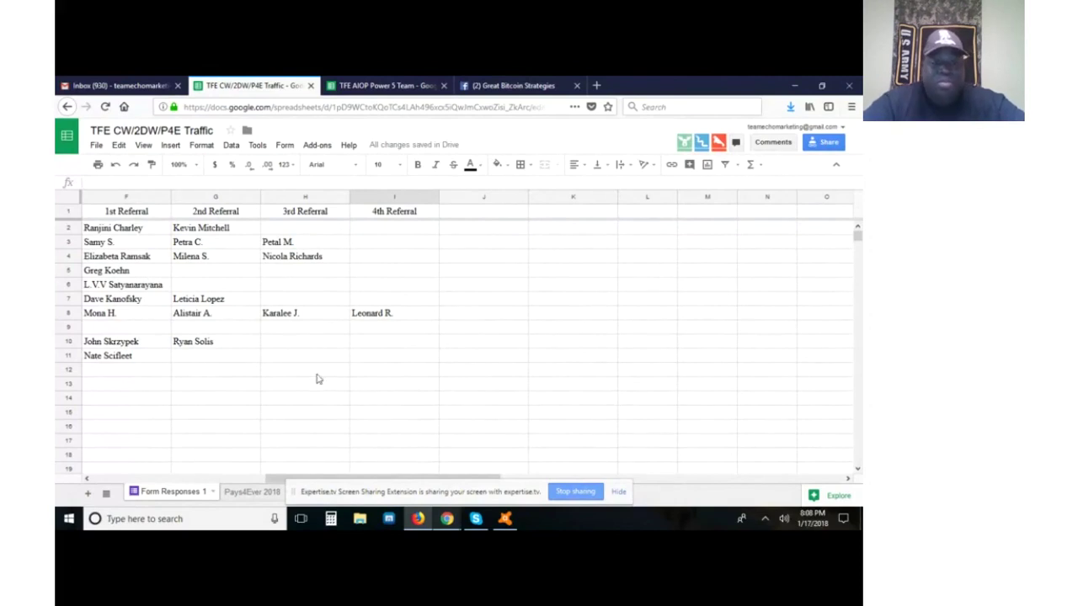
# - Return to the Pays4Ever 2018 sheet and hide the screen-sharing notice covering the sheet tabs
pyautogui.click(259, 495)
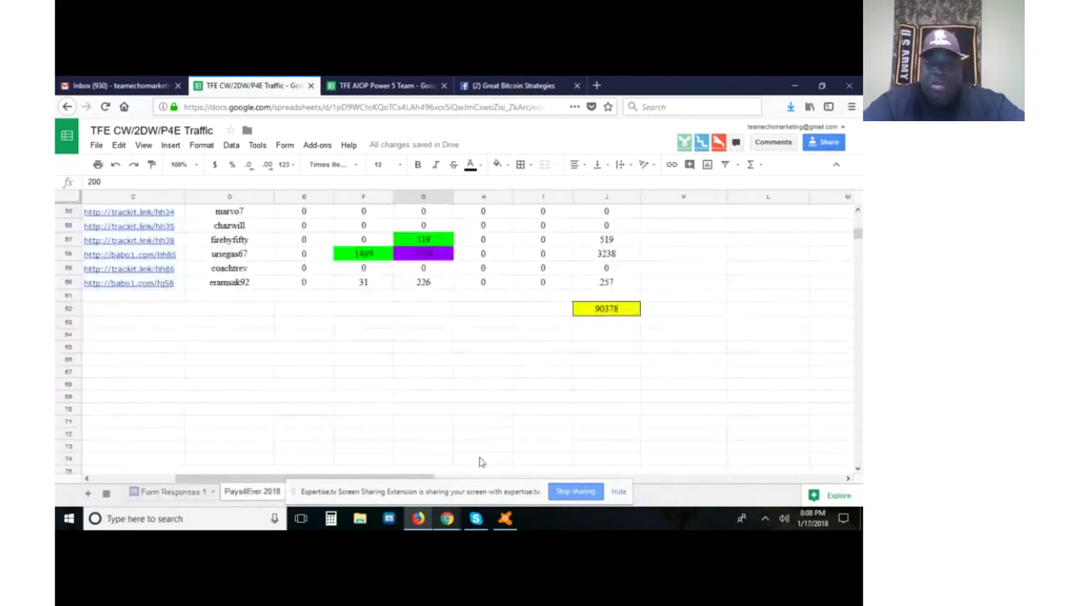
pyautogui.click(619, 492)
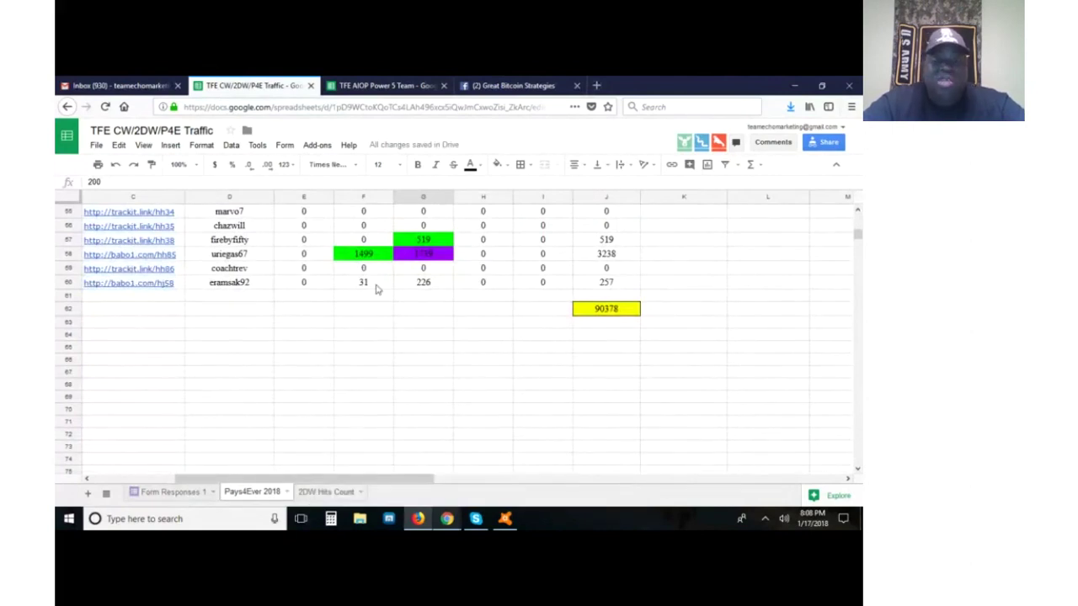
# - Glance at the TFE AIOP Power 5 Team spreadsheet, and recheck the referrals on the traffic spreadsheet's Form Responses 1 sheet
pyautogui.click(352, 82)
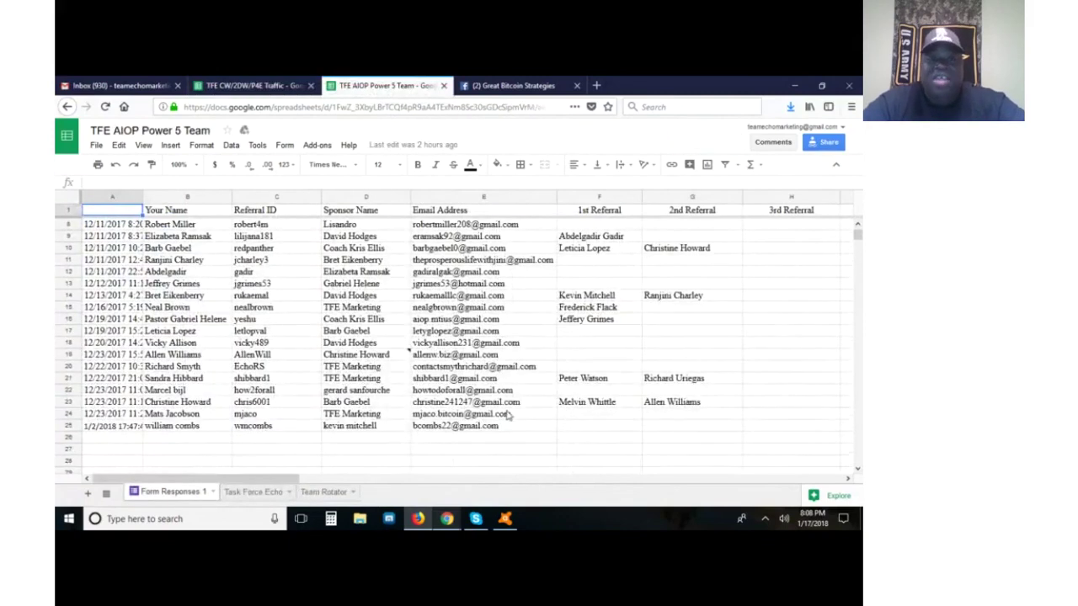
pyautogui.click(238, 84)
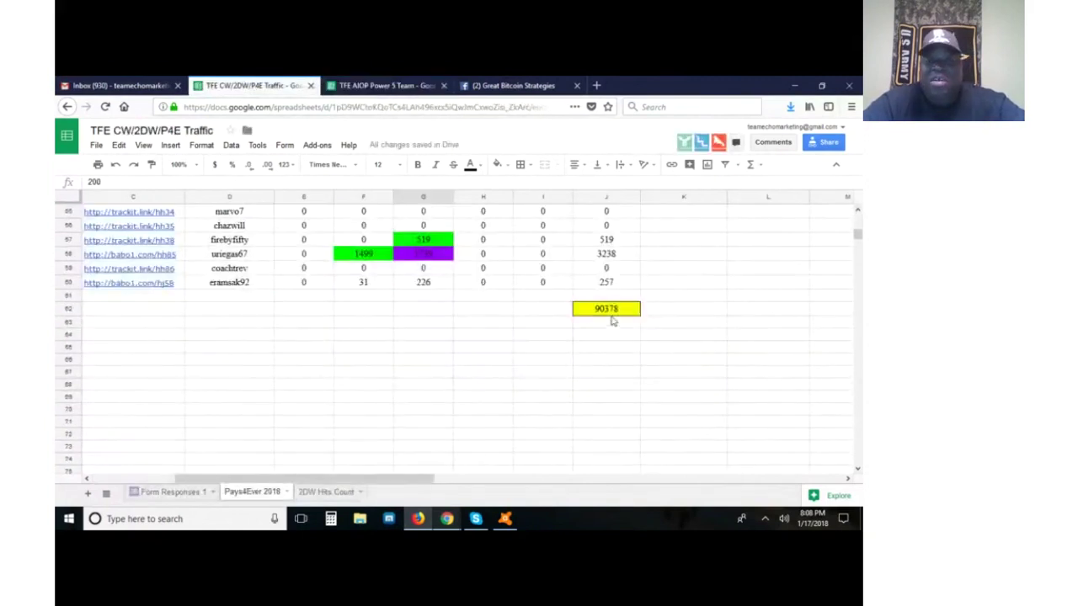
pyautogui.click(180, 492)
pyautogui.click(392, 319)
# - Switch to the TFE AIOP Power 5 Team spreadsheet and examine the members' entries in its 1st to 6th Referral columns
pyautogui.click(385, 85)
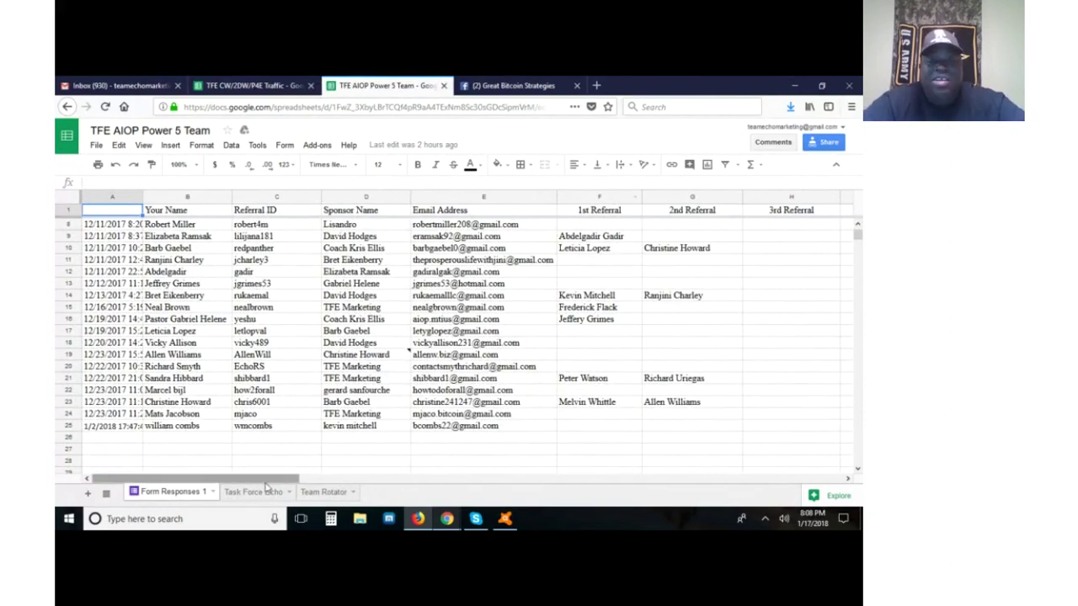
pyautogui.scroll(2, 276, 461)
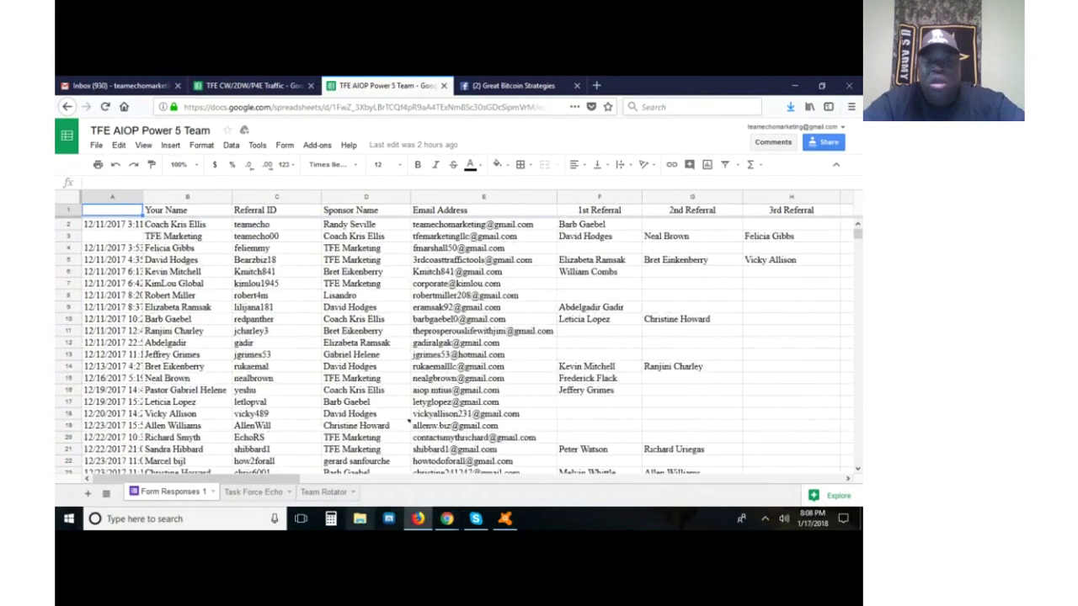
pyautogui.moveTo(289, 480); pyautogui.dragTo(456, 460)
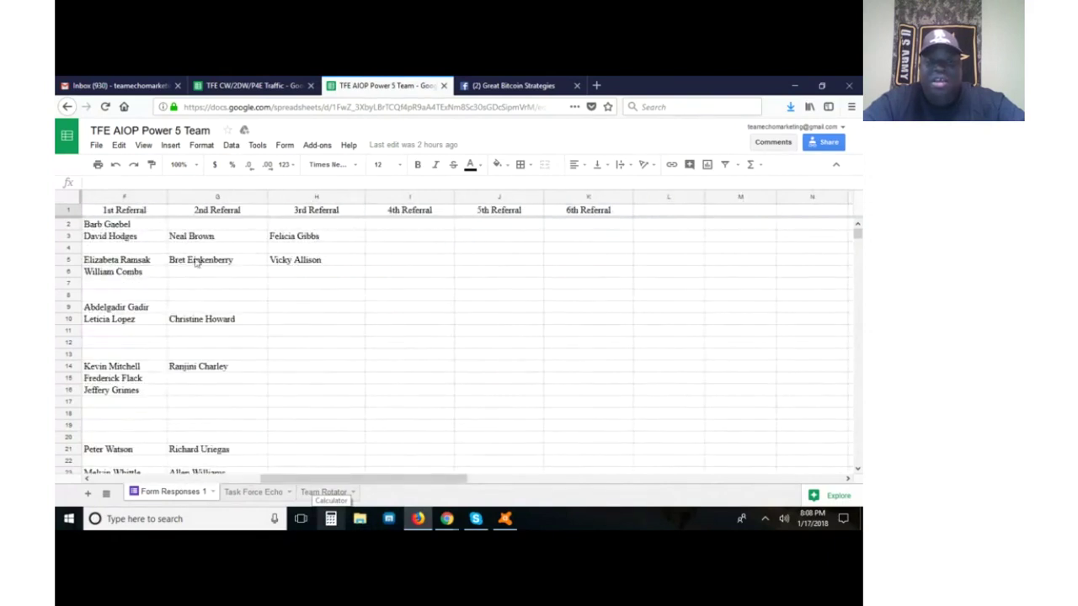
pyautogui.scroll(-1, 211, 337)
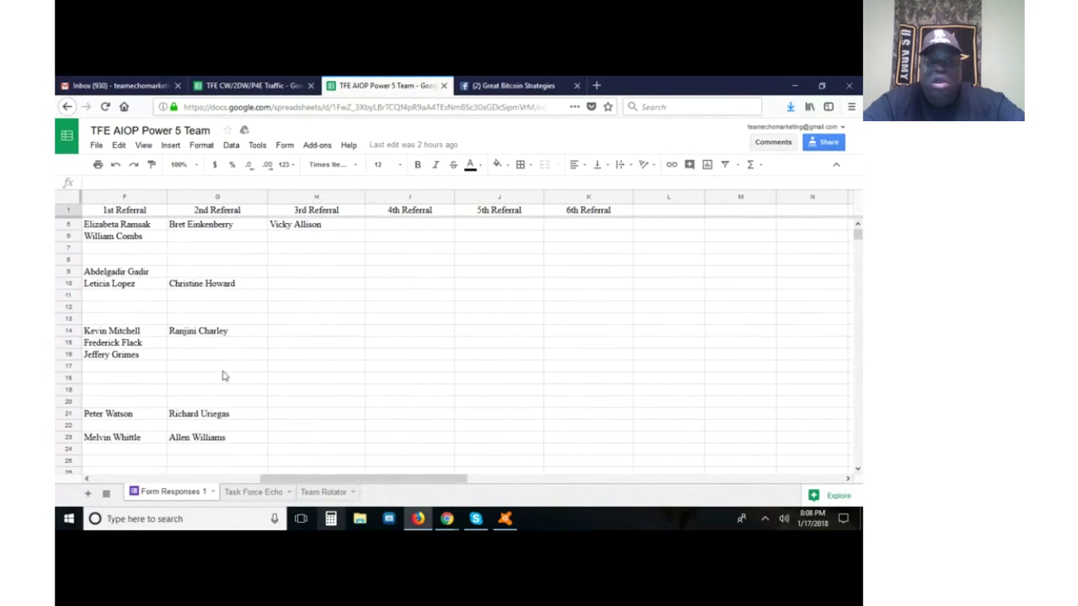
pyautogui.scroll(1, 187, 333)
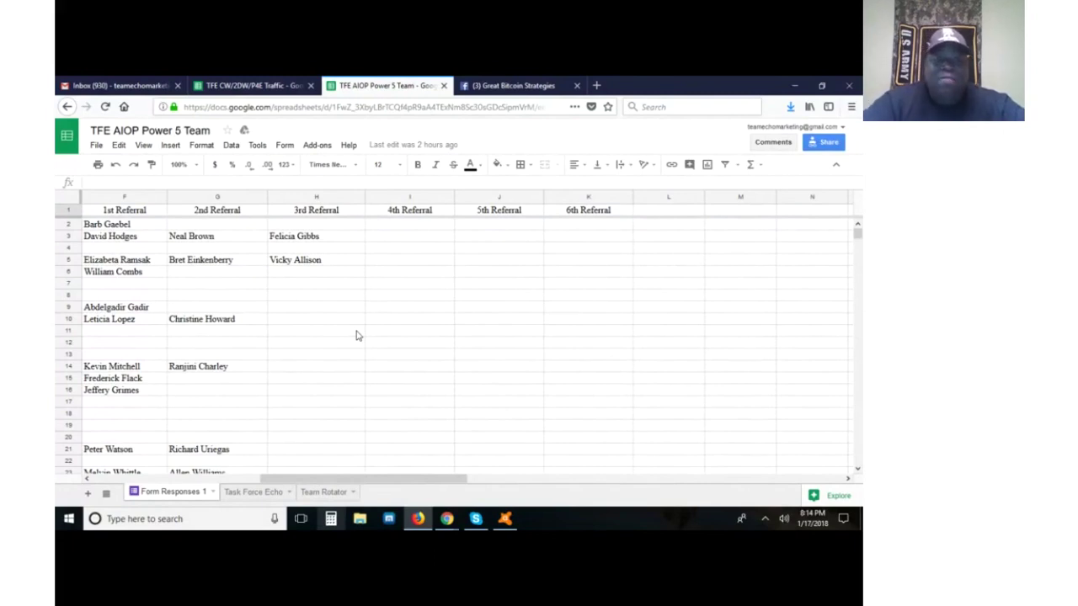
# - Open the Task Force Echo sheet and examine its Team Member, Sponsor, Active Referrals and Rank columns at row 2
pyautogui.click(275, 499)
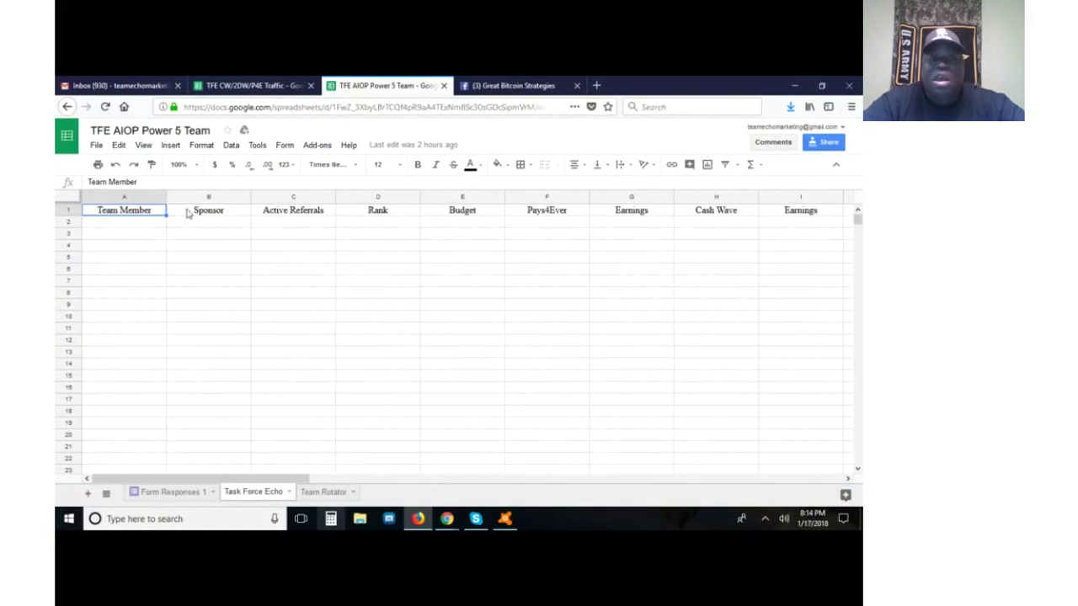
pyautogui.click(122, 225)
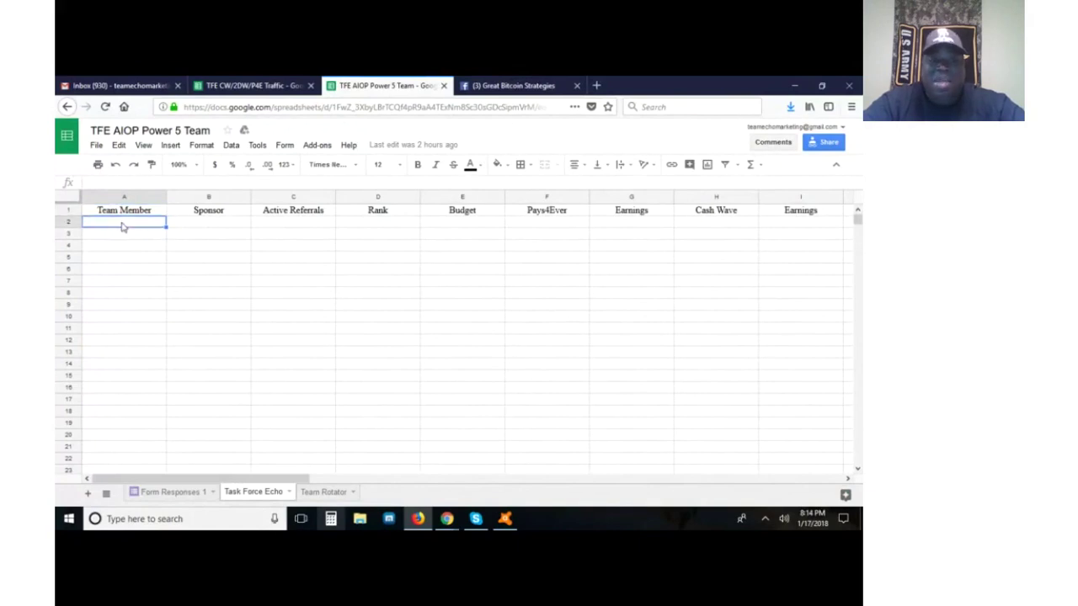
pyautogui.click(223, 231)
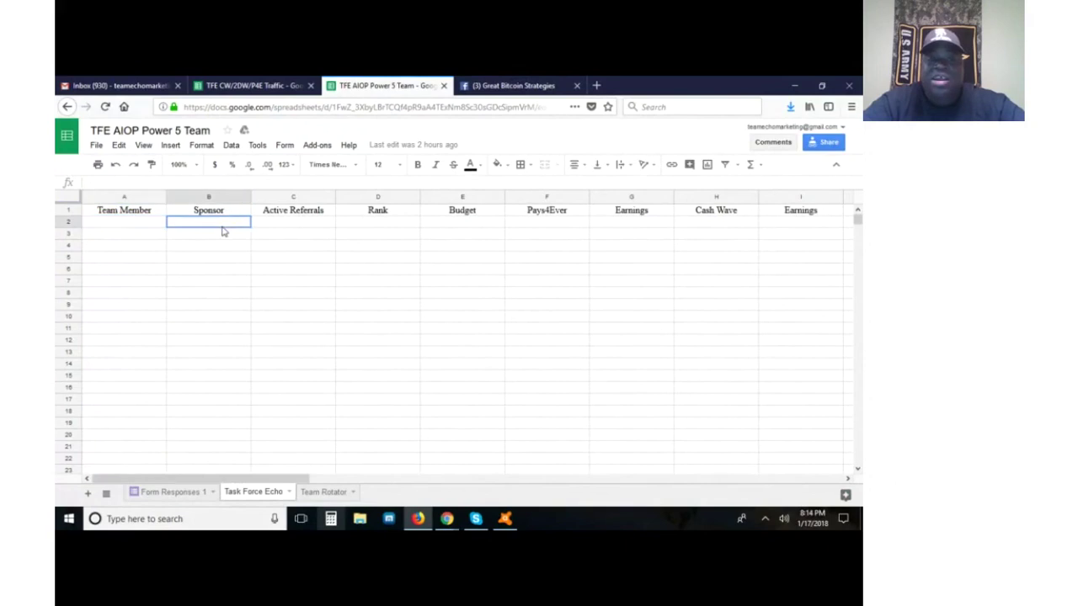
pyautogui.click(296, 226)
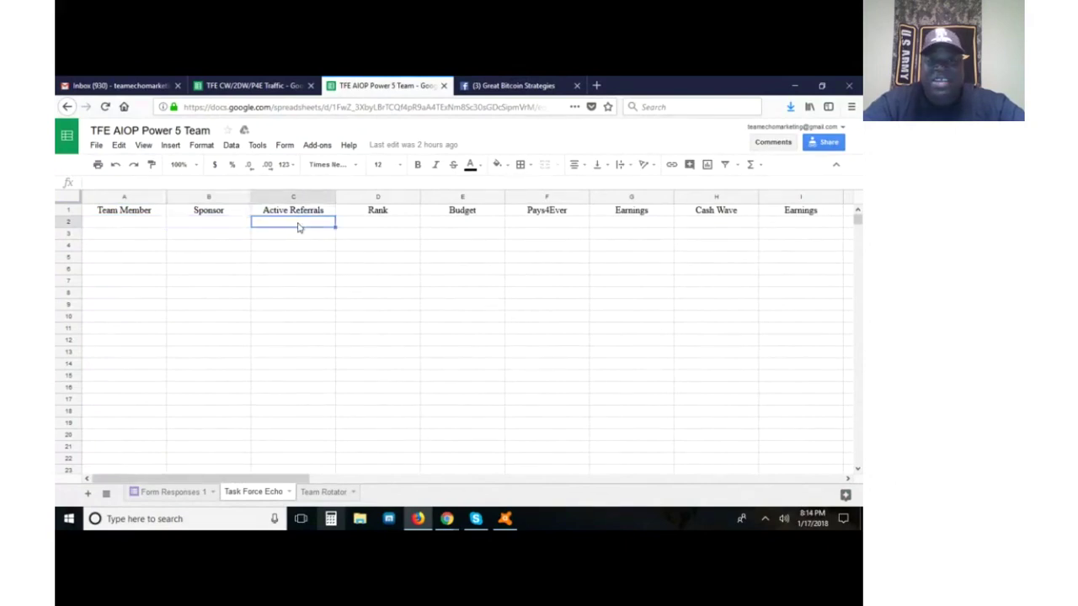
pyautogui.click(405, 224)
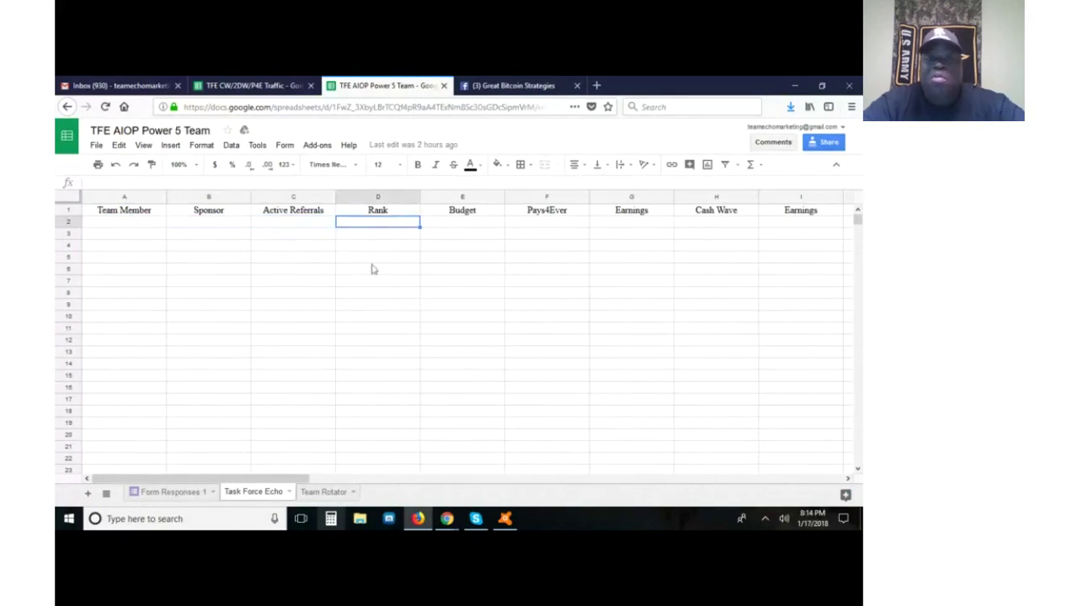
# - In row 2 of the Task Force Echo sheet, enter -14 under Pays4Ever and 8 under its neighbouring Earnings column
pyautogui.click(486, 228)
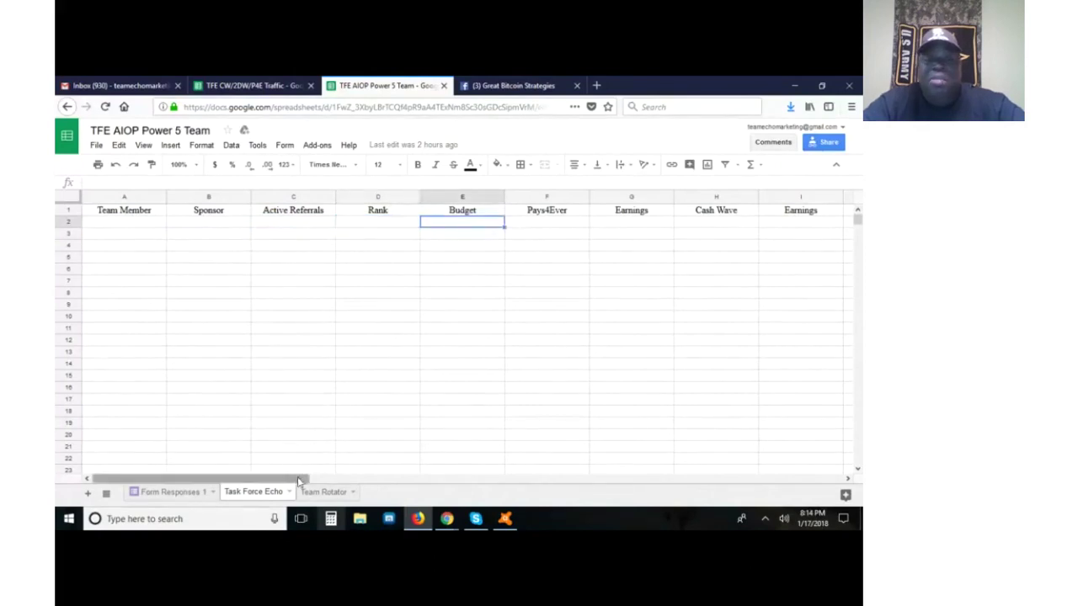
pyautogui.moveTo(331, 478); pyautogui.dragTo(384, 495)
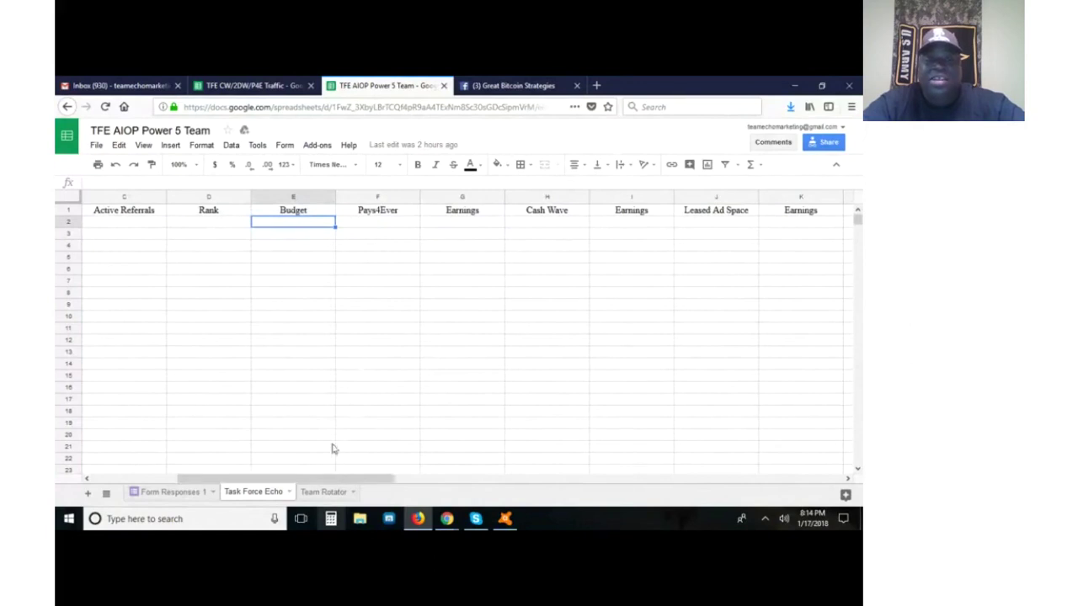
pyautogui.moveTo(313, 478); pyautogui.dragTo(353, 489)
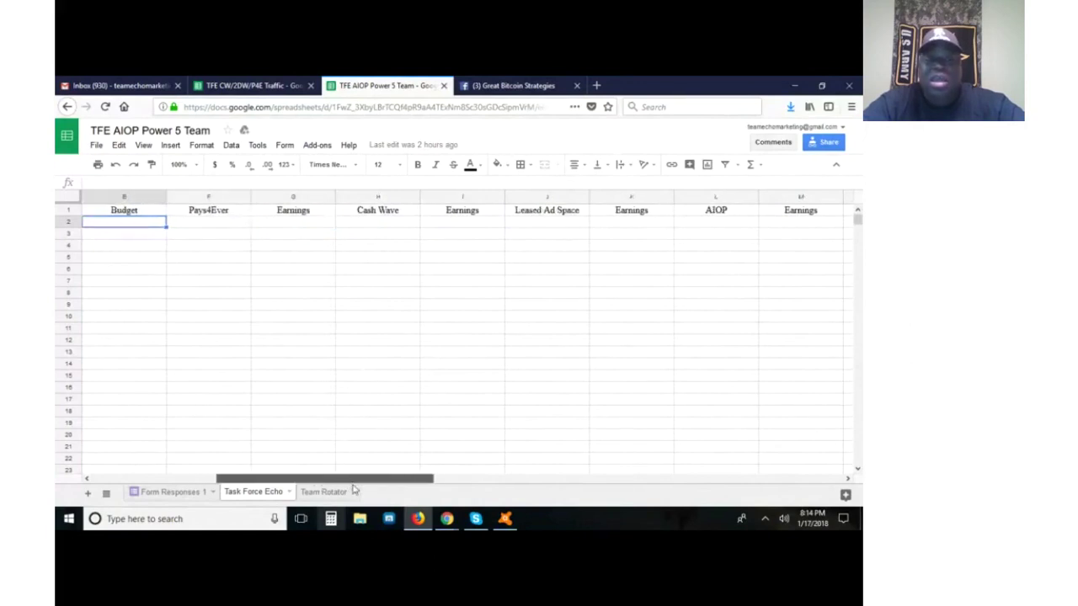
pyautogui.click(217, 226)
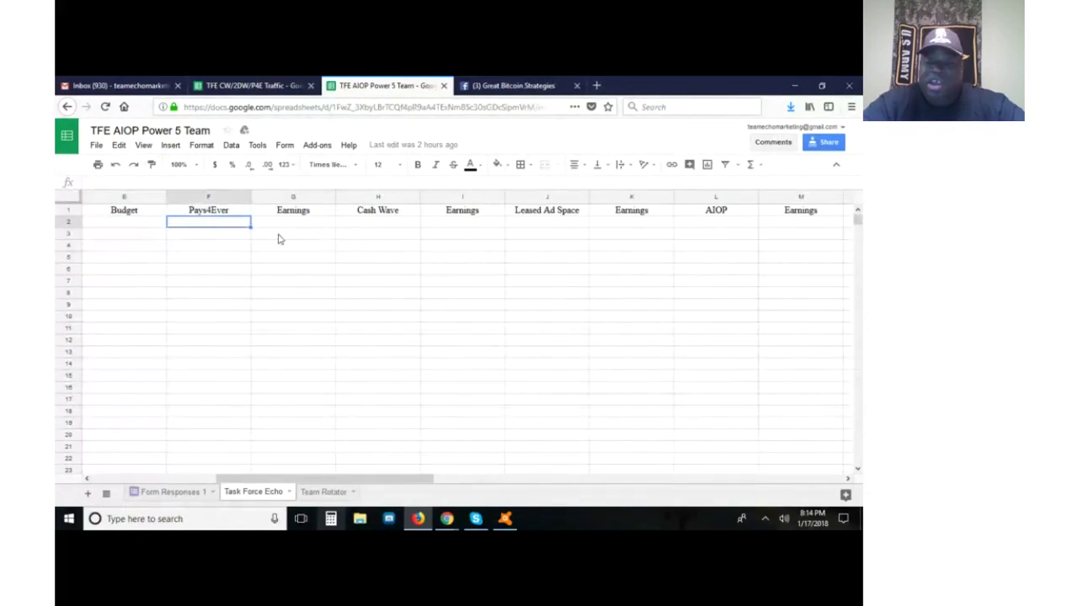
pyautogui.write('-14')
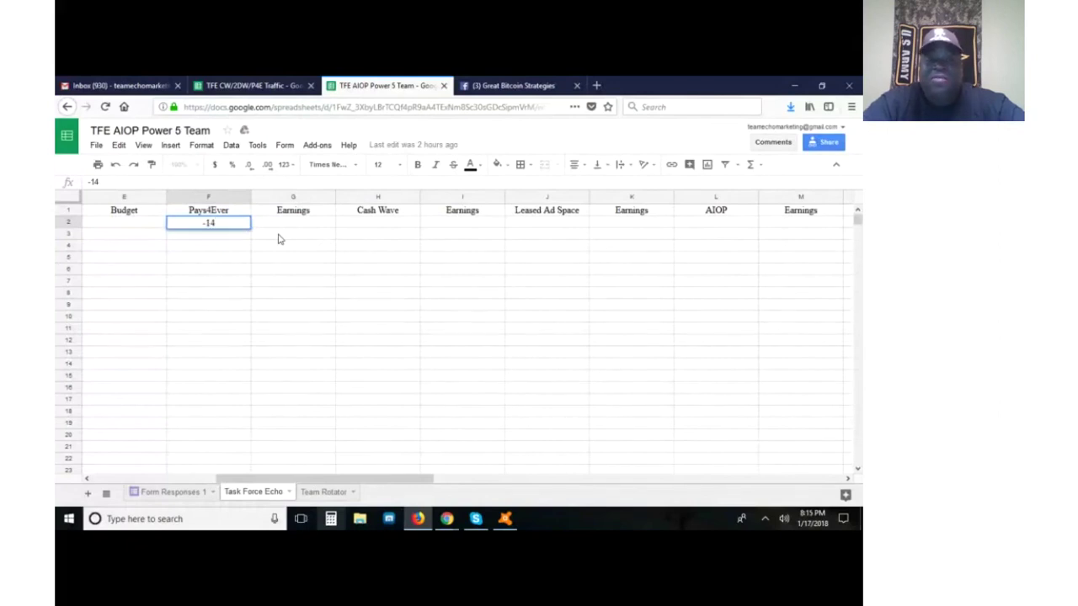
pyautogui.click(296, 225)
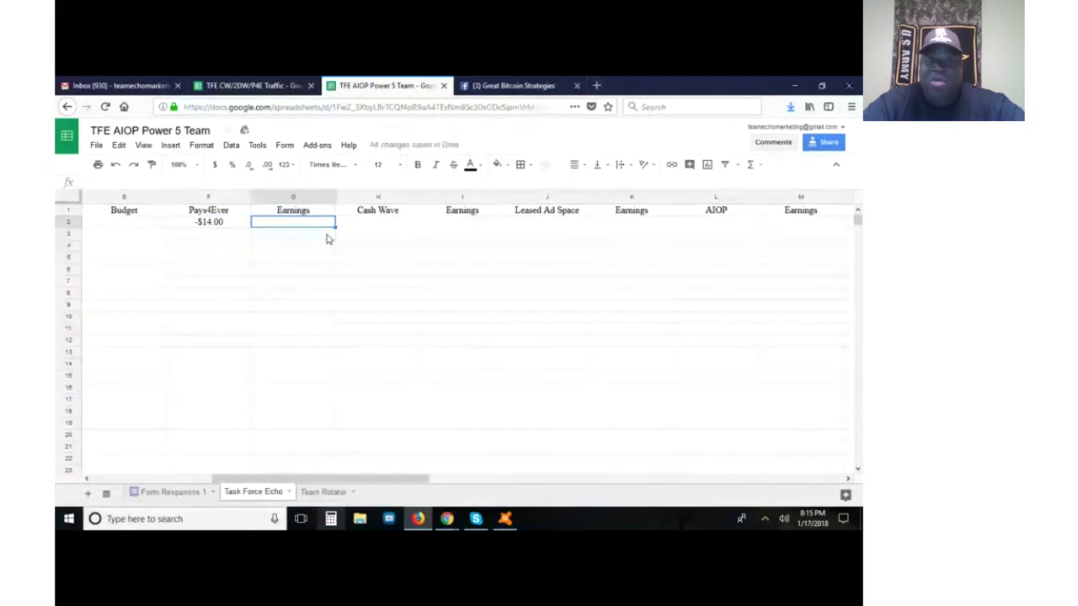
pyautogui.write('8')
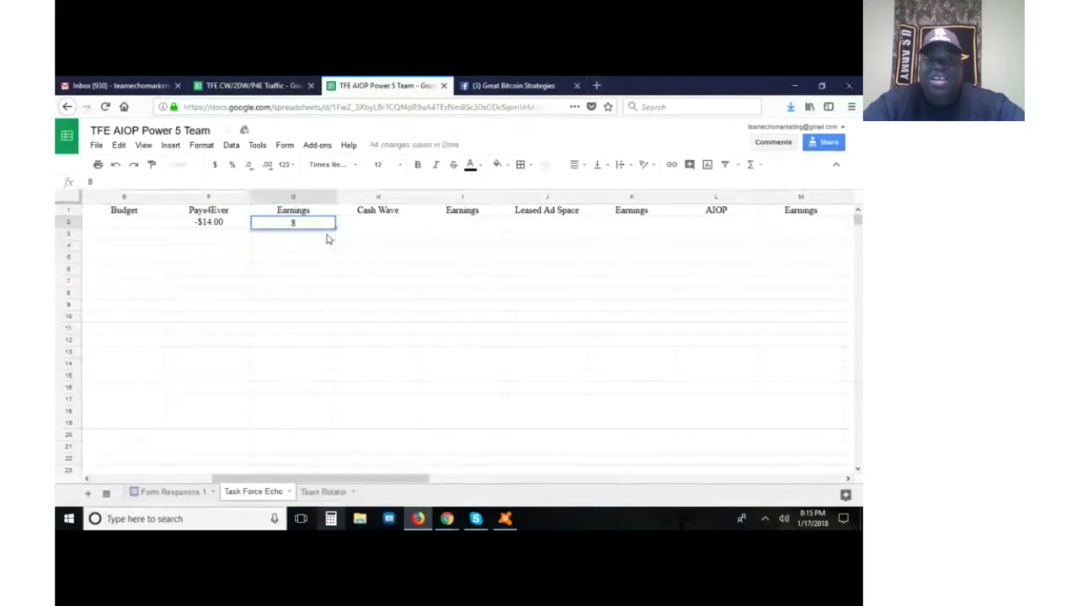
pyautogui.click(401, 224)
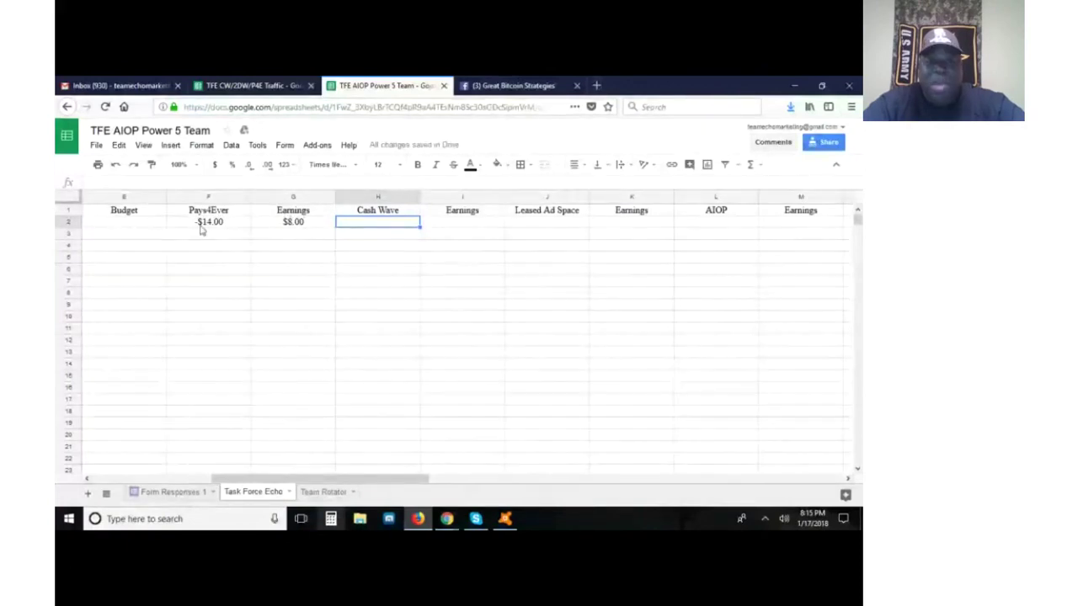
# - Recheck the Pays4Ever cost and change its row 2 Earnings amount in column G to 200
pyautogui.click(311, 229)
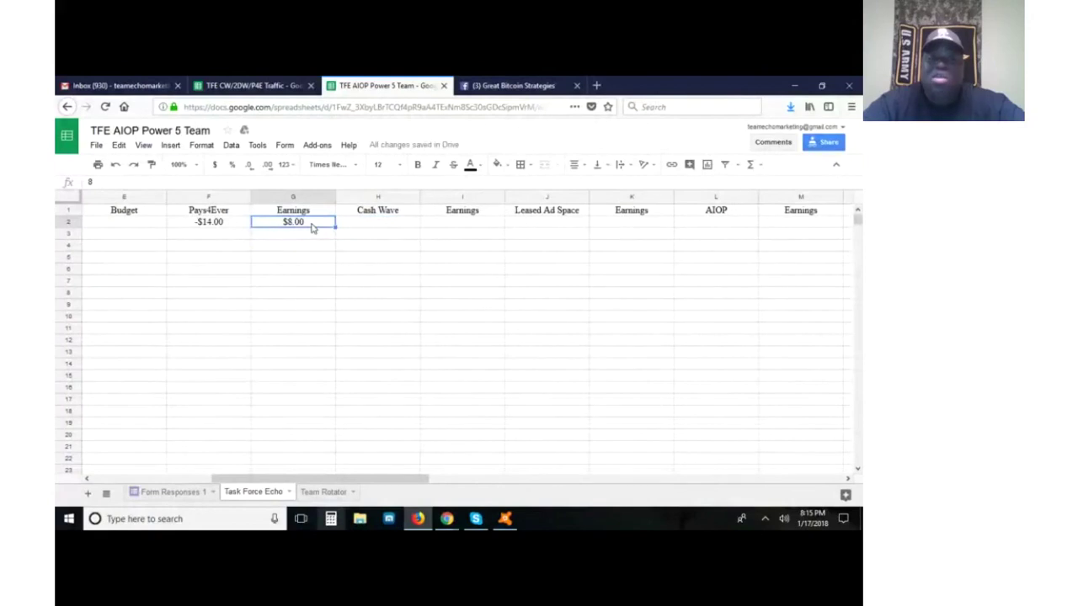
pyautogui.click(233, 222)
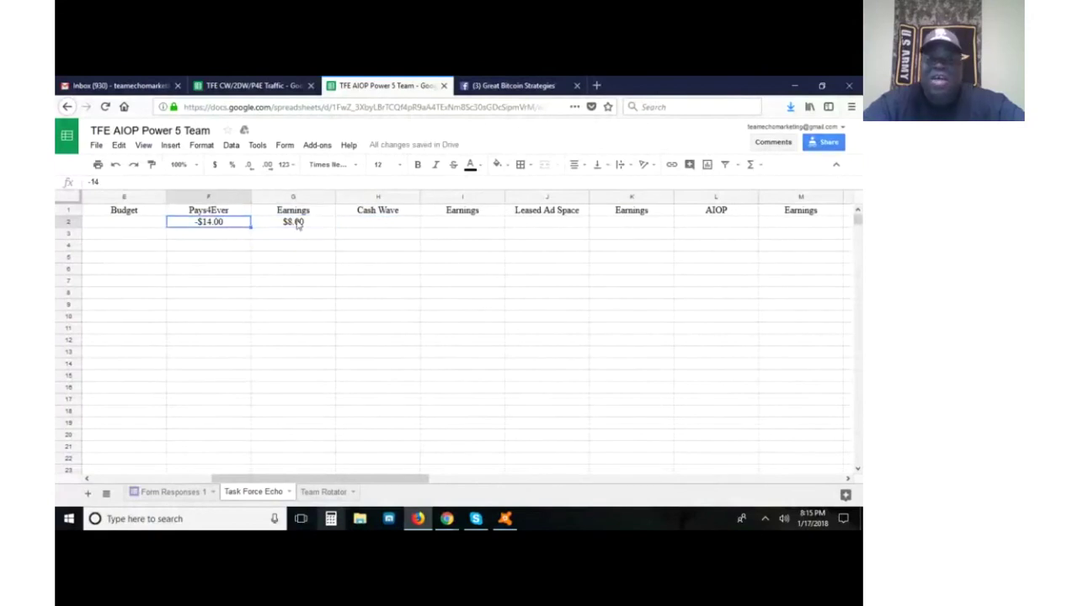
pyautogui.click(297, 224)
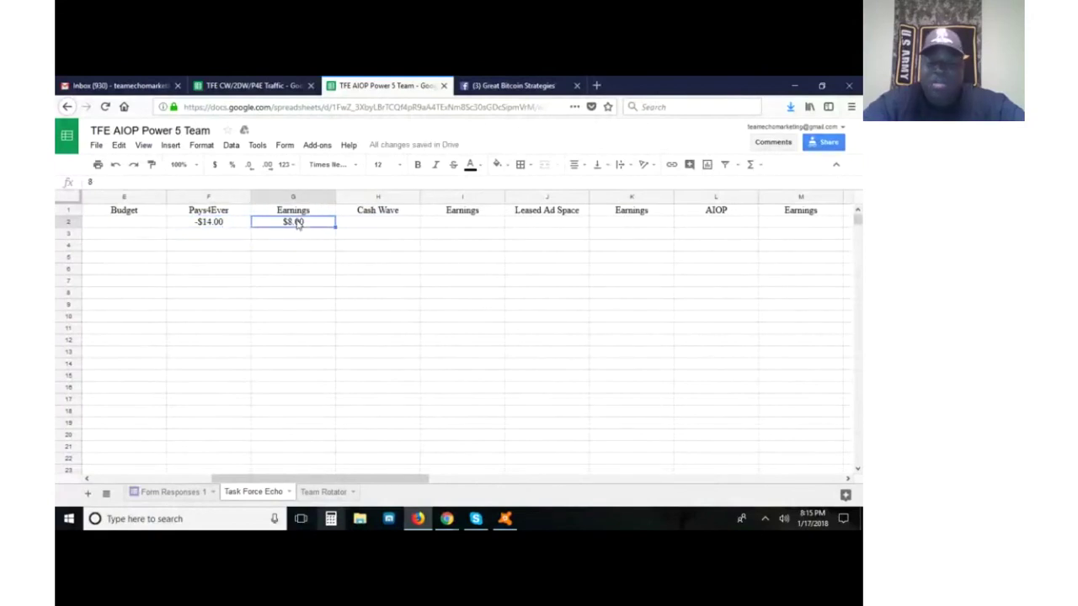
pyautogui.write('200')
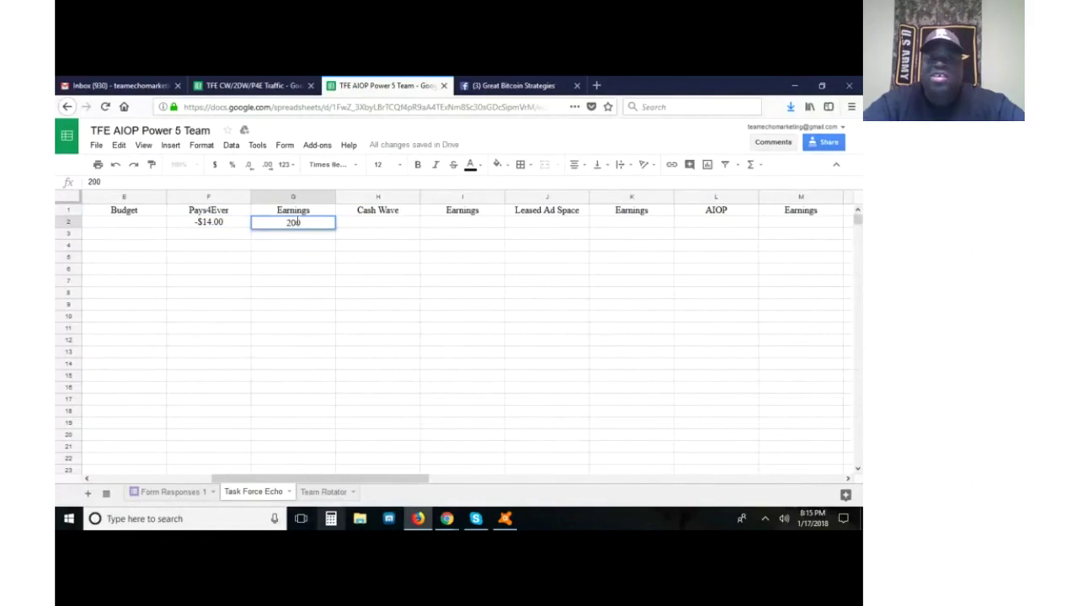
pyautogui.click(278, 271)
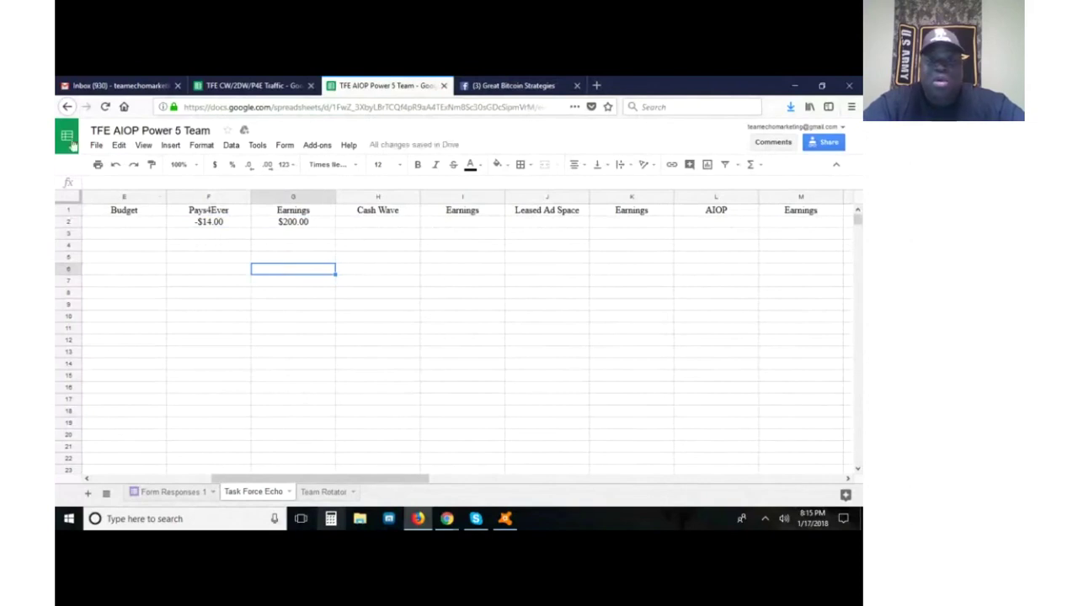
# - Enter -10 under Cash Wave and 100 under its Earnings column in row 2
pyautogui.click(386, 225)
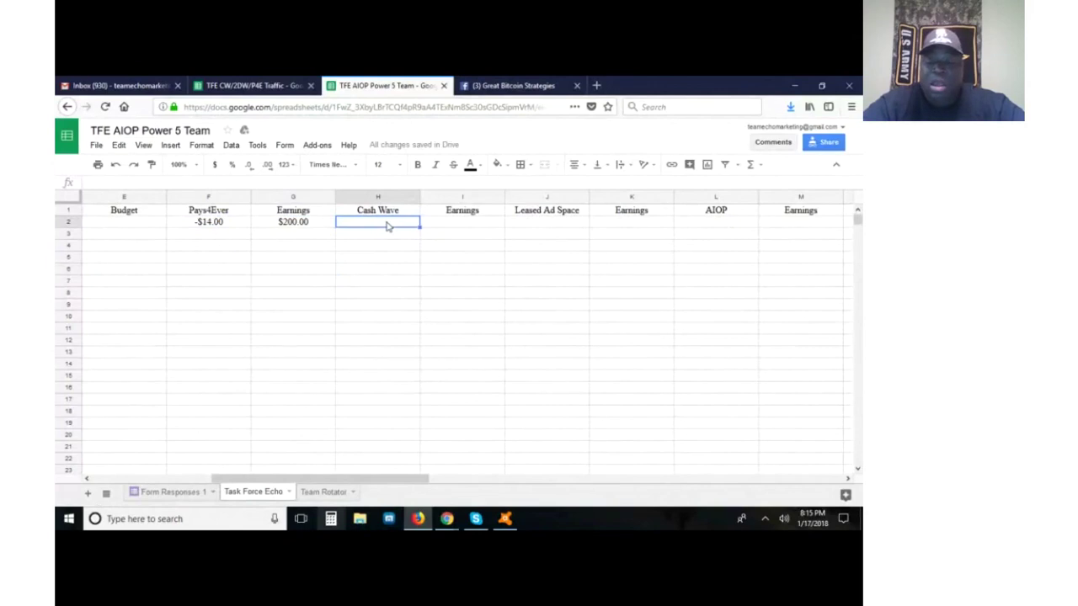
pyautogui.write('10')
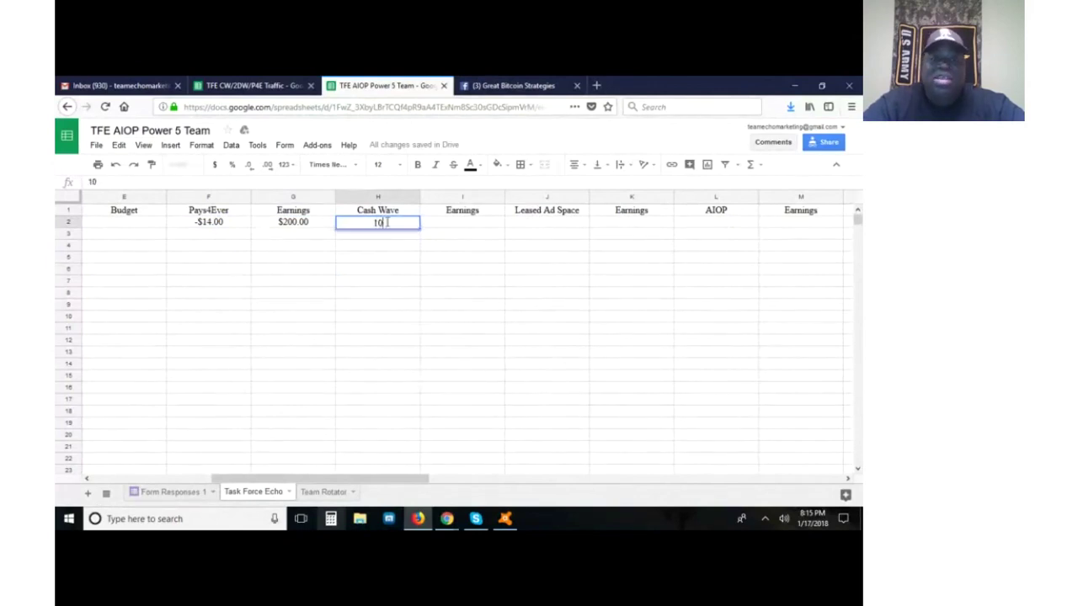
pyautogui.press('BackSpace')
pyautogui.press('BackSpace')
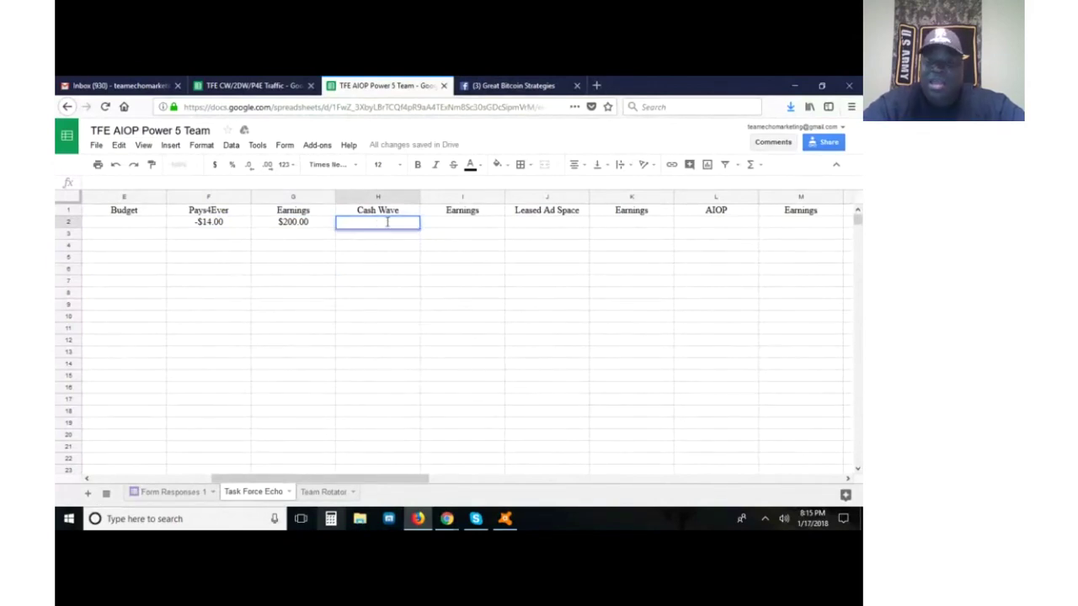
pyautogui.write('-10')
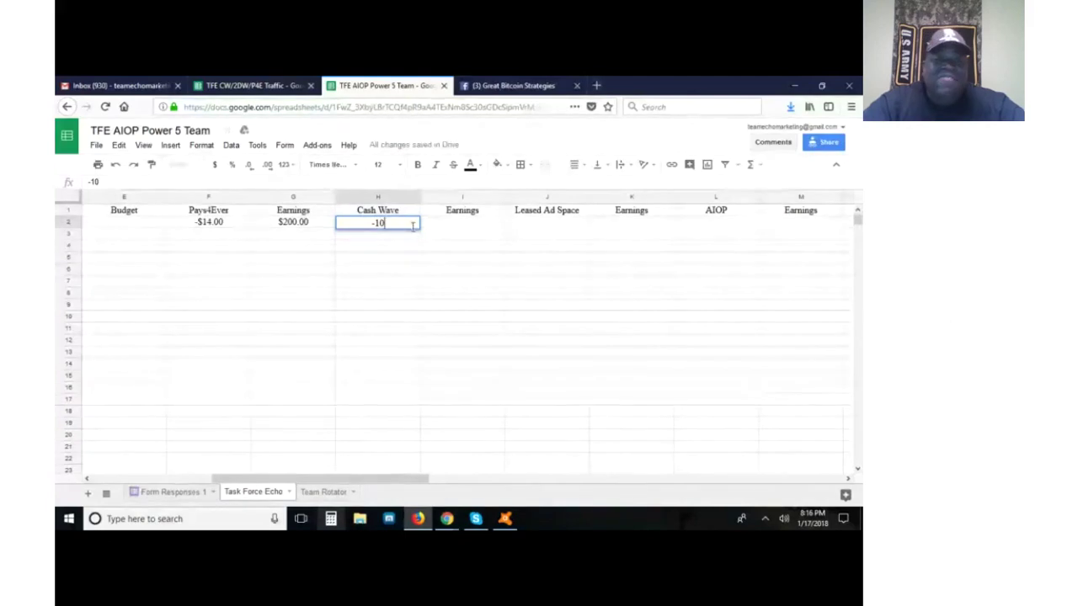
pyautogui.click(451, 227)
pyautogui.write('100')
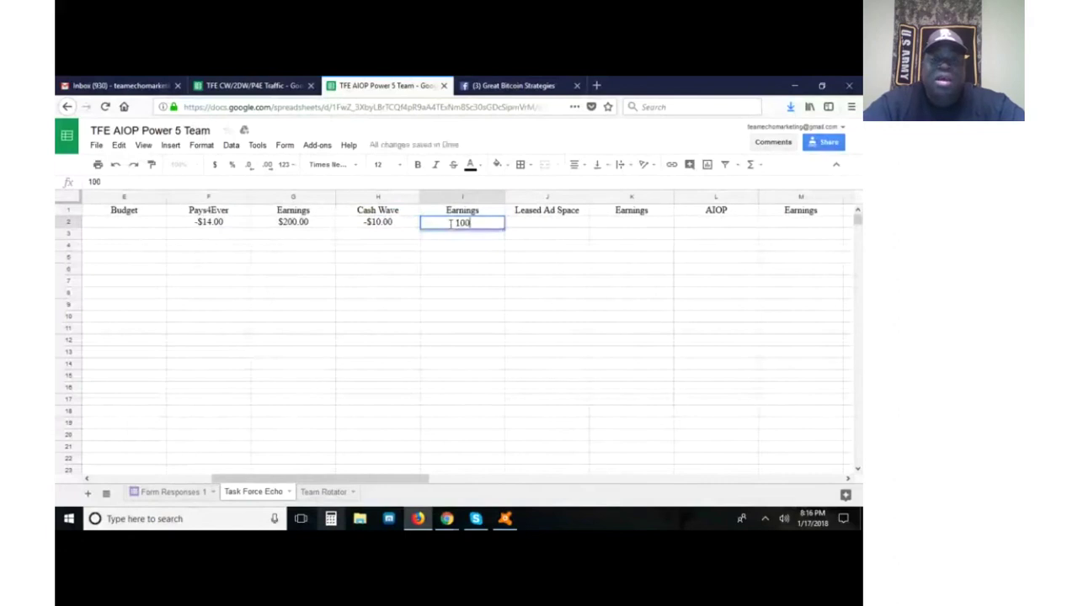
pyautogui.click(452, 274)
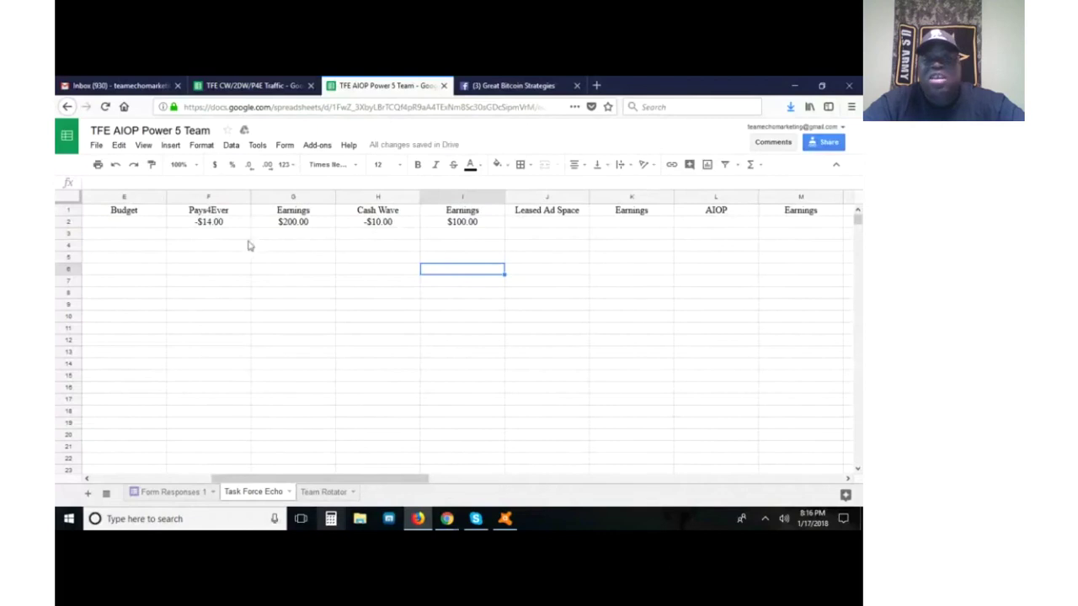
# - Review the Cash Wave cost and earnings in row 2, and glance at the referrals on the TFE CW/2DW/P4E Traffic spreadsheet
pyautogui.click(404, 224)
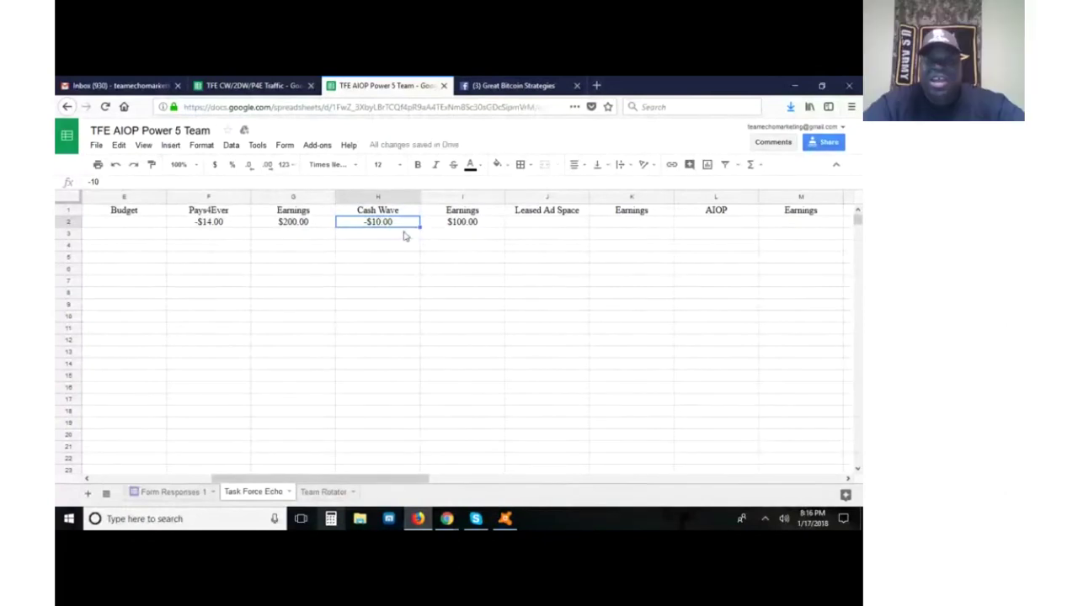
pyautogui.click(491, 225)
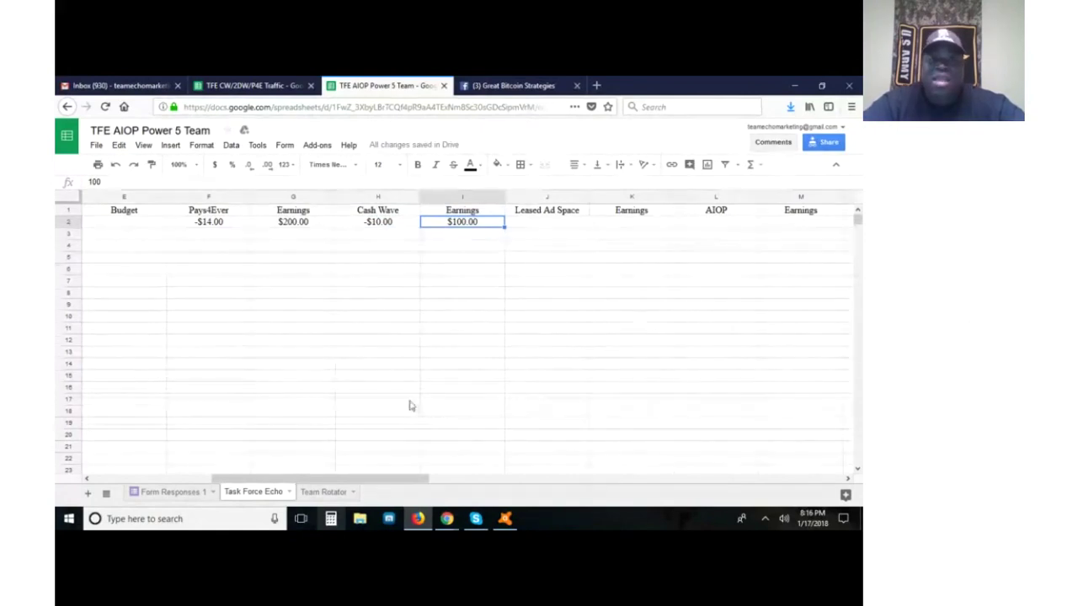
pyautogui.hotkey('ctrl', 'shift', 'Tab')
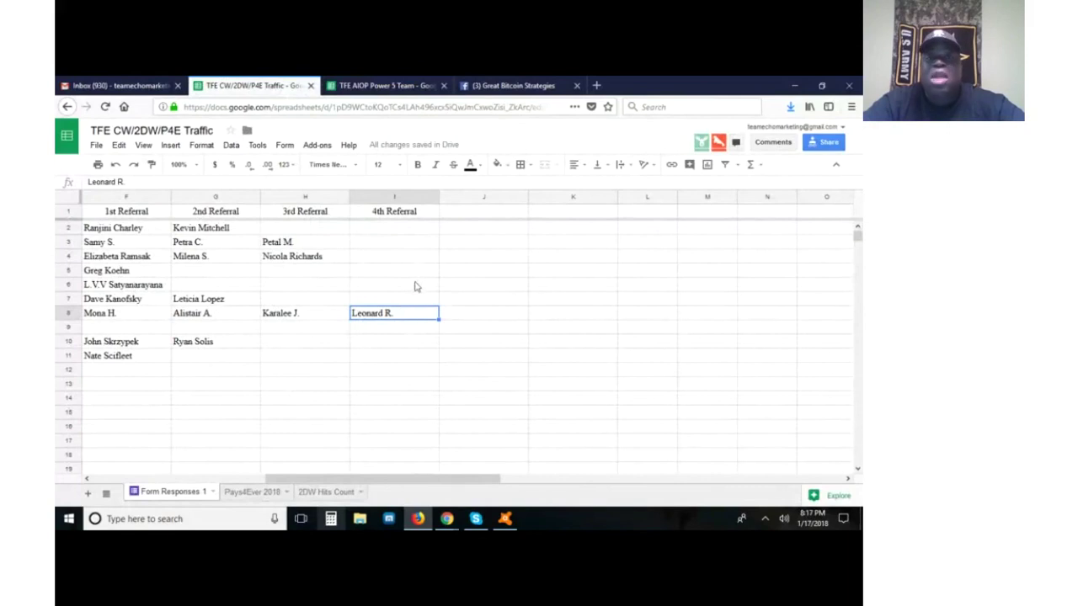
pyautogui.click(381, 82)
pyautogui.click(477, 306)
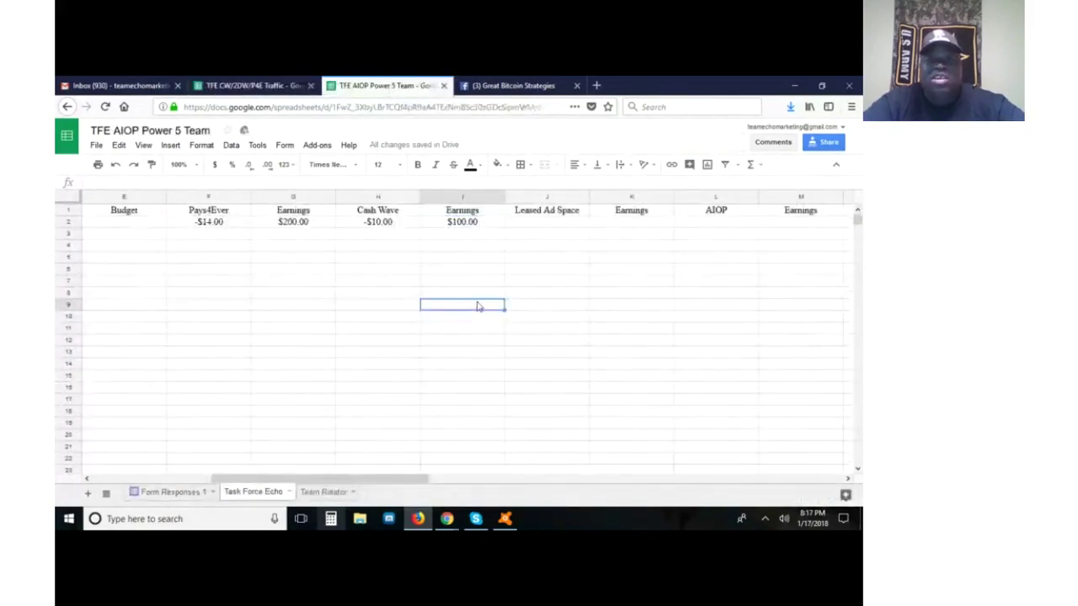
# - Enter -7 under Leased Ad Space and 49 under its Earnings column in row 2
pyautogui.click(549, 224)
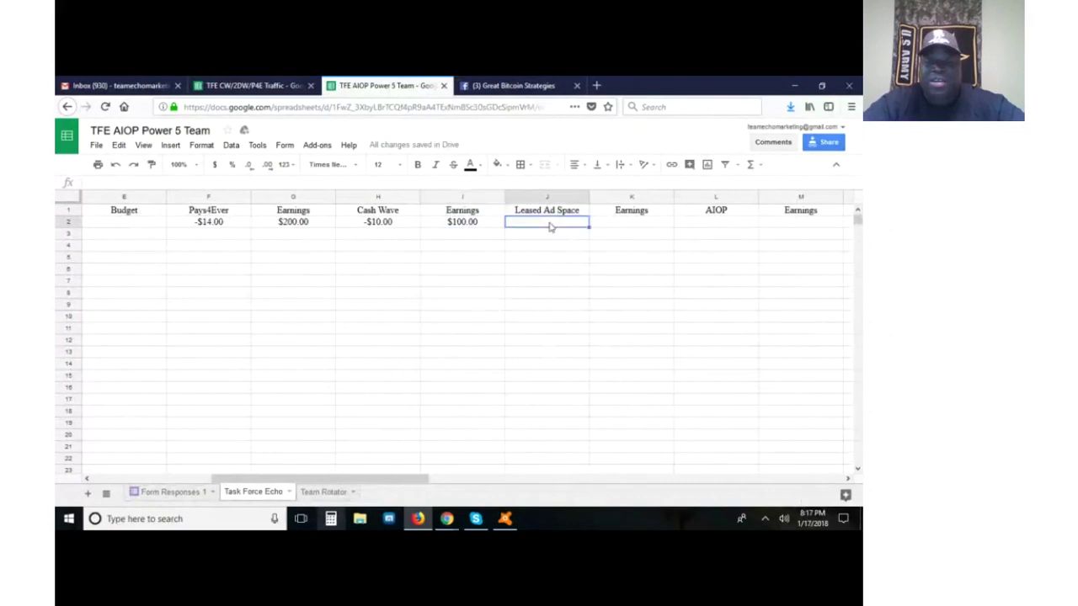
pyautogui.write('-7')
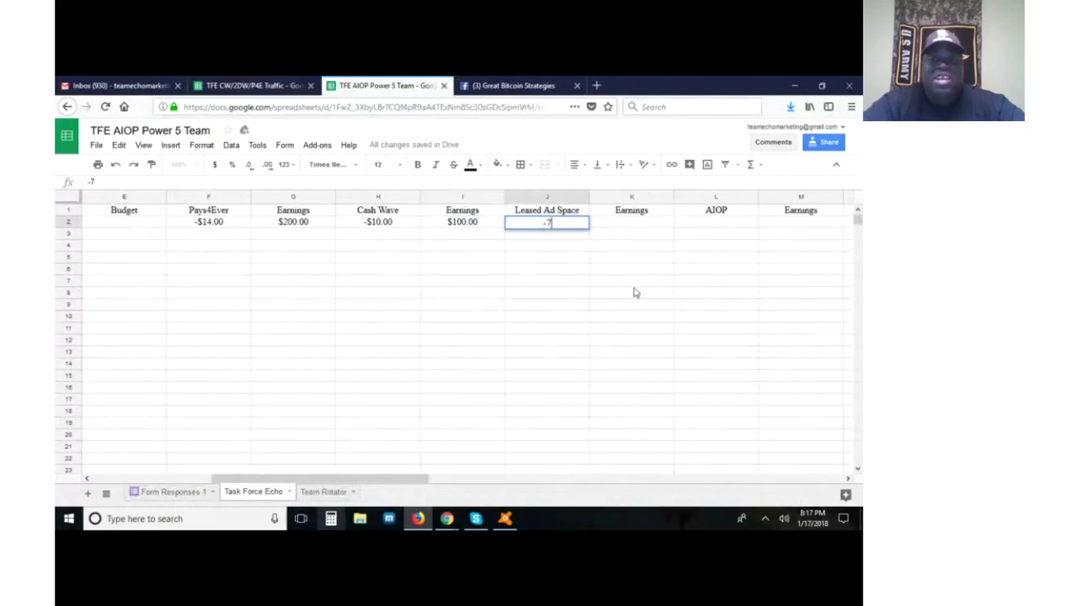
pyautogui.click(645, 228)
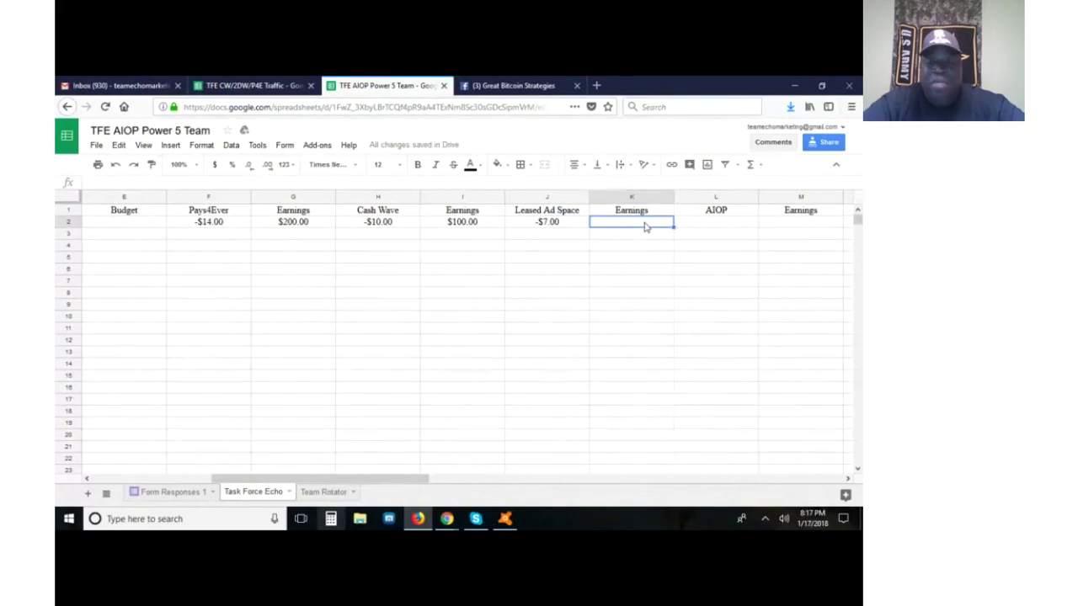
pyautogui.write('49')
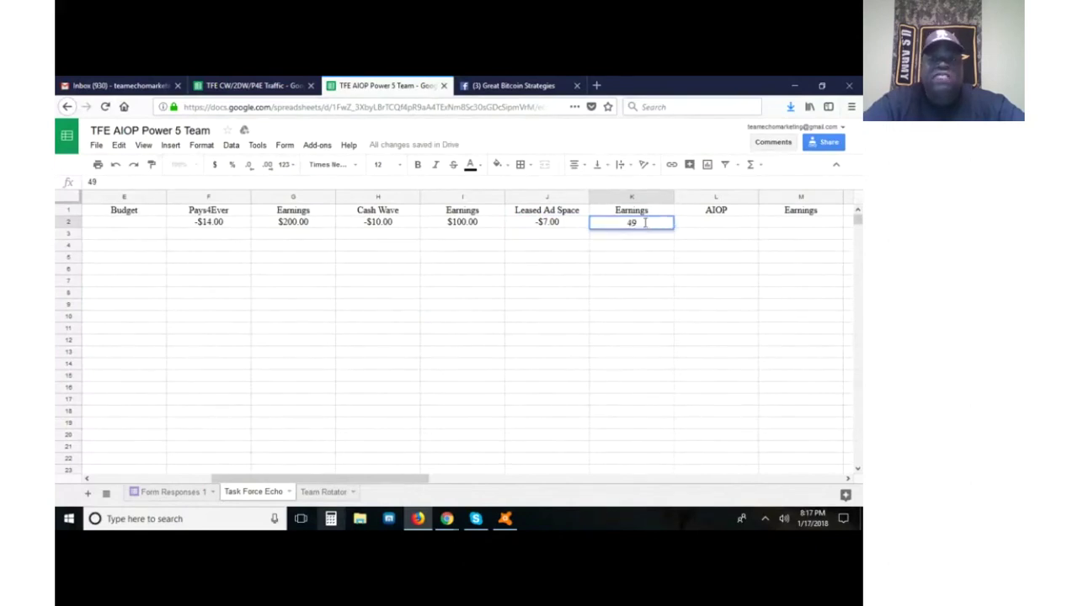
pyautogui.click(645, 320)
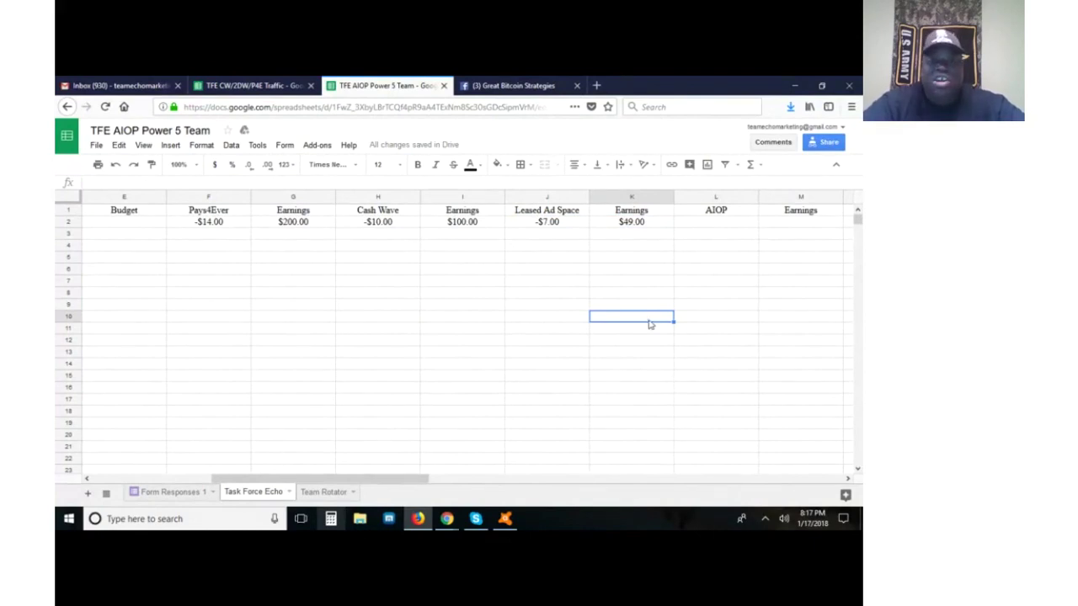
# - Enter -11.50 under AIOP and 30 under its Earnings column in row 2
pyautogui.moveTo(373, 478); pyautogui.dragTo(421, 477)
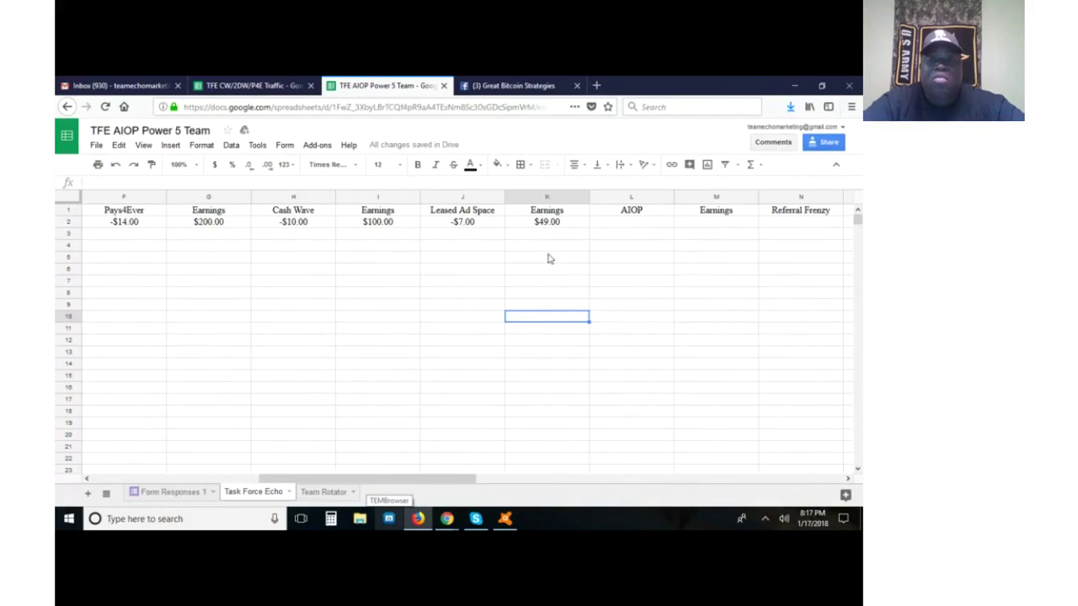
pyautogui.click(660, 228)
pyautogui.write('-')
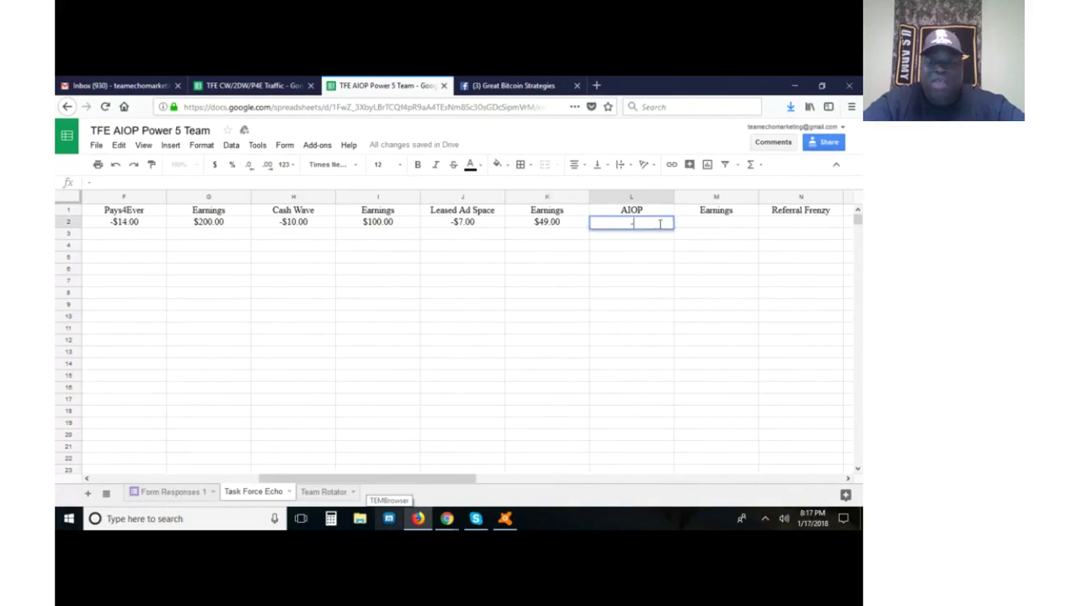
pyautogui.write('11.50')
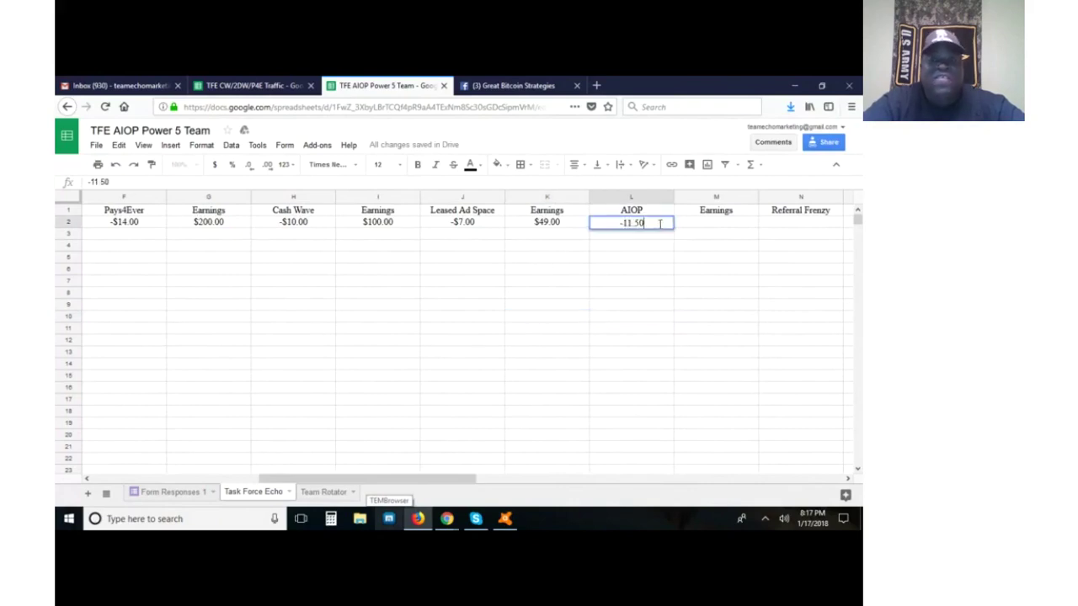
pyautogui.click(734, 227)
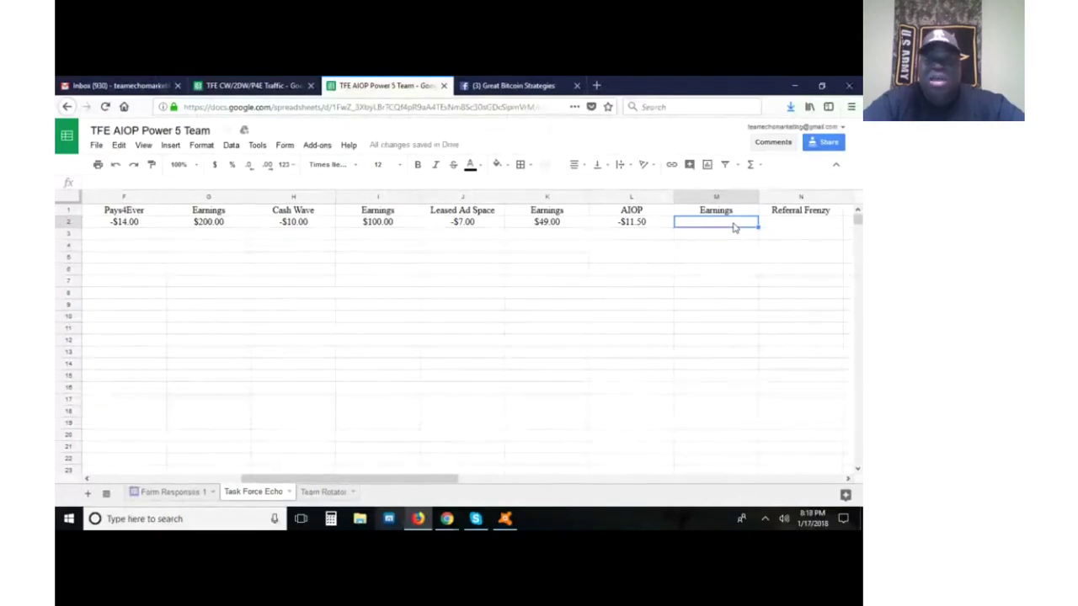
pyautogui.click(643, 226)
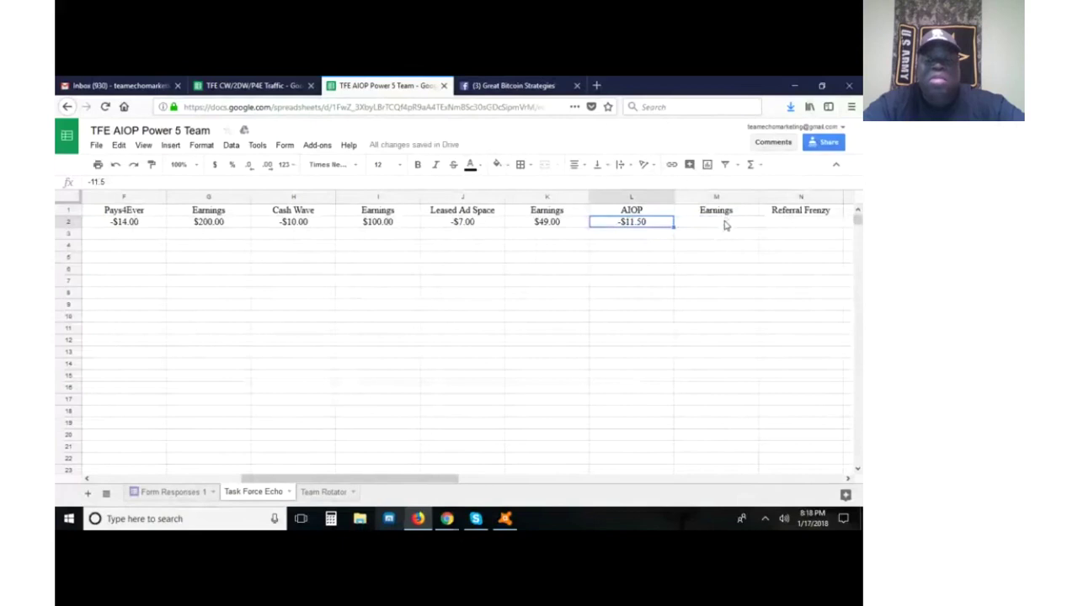
pyautogui.click(725, 224)
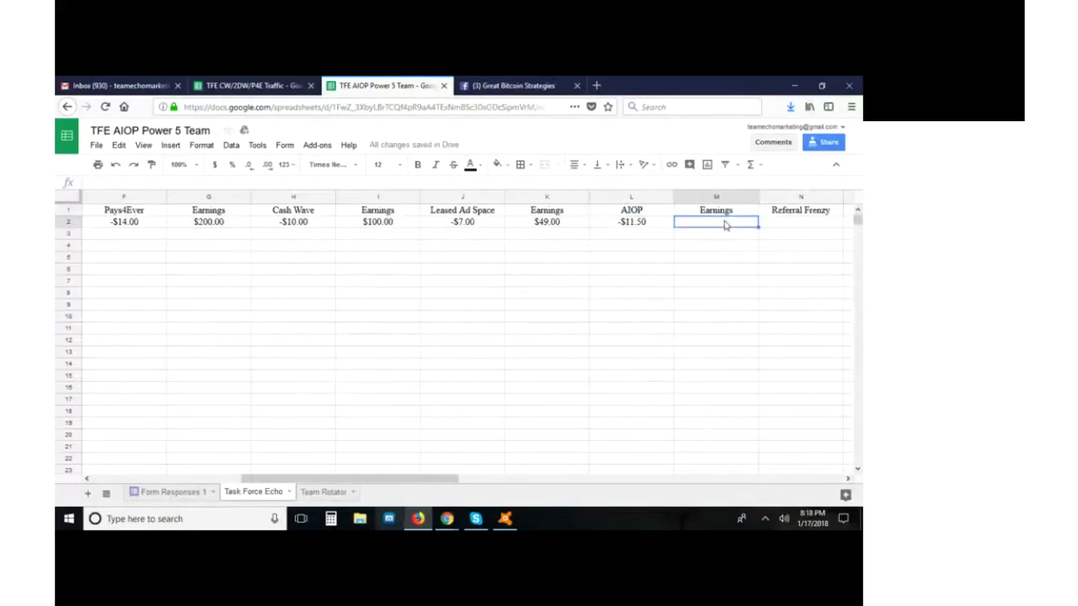
pyautogui.write('30')
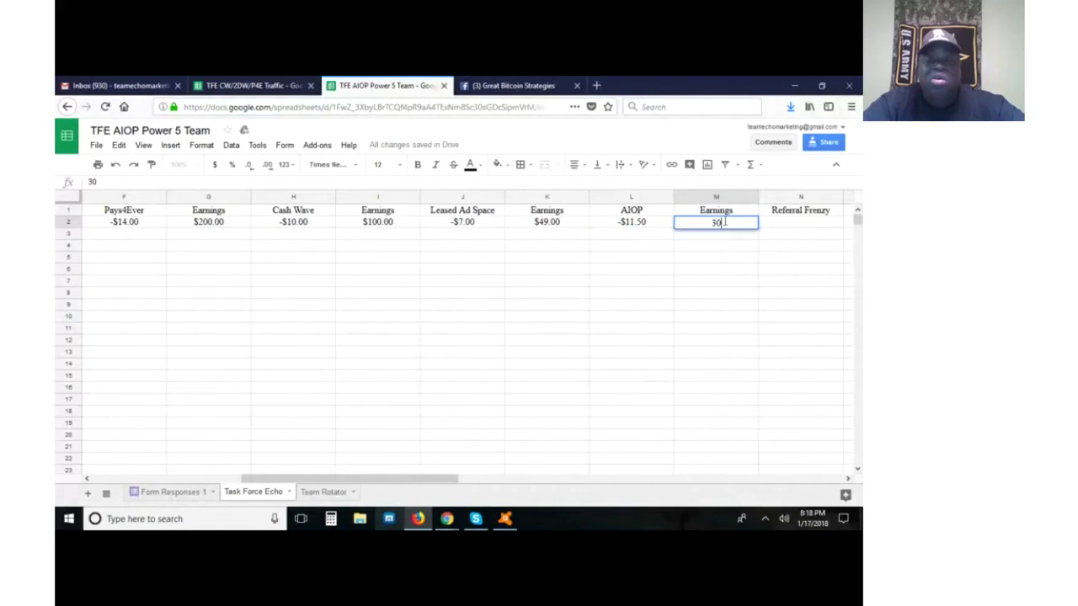
pyautogui.click(730, 310)
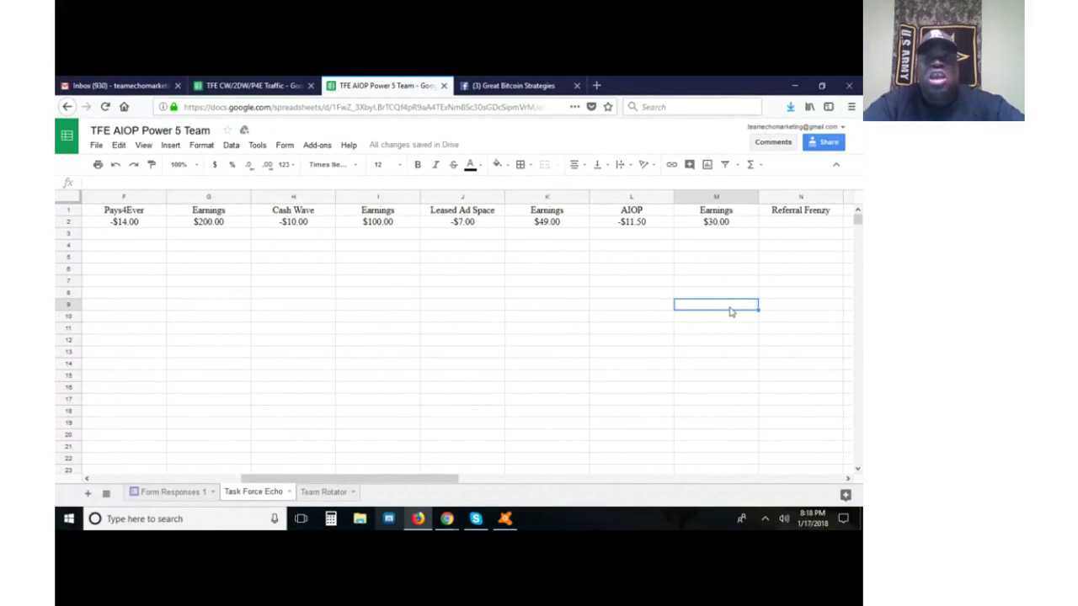
# - Change the AIOP Earnings amount in column M of row 2 to 50
pyautogui.click(732, 222)
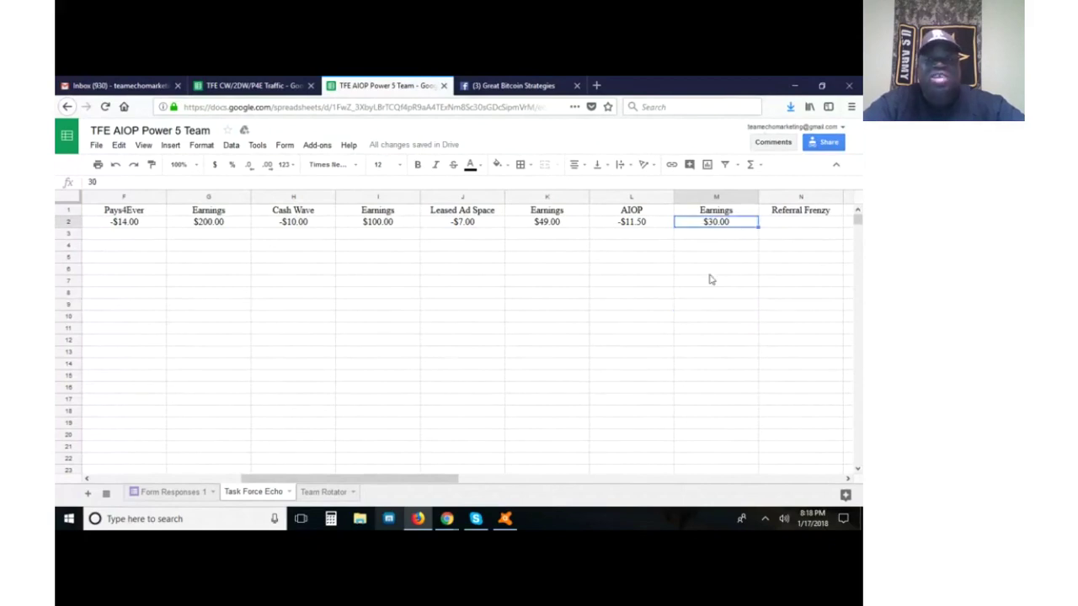
pyautogui.write('50')
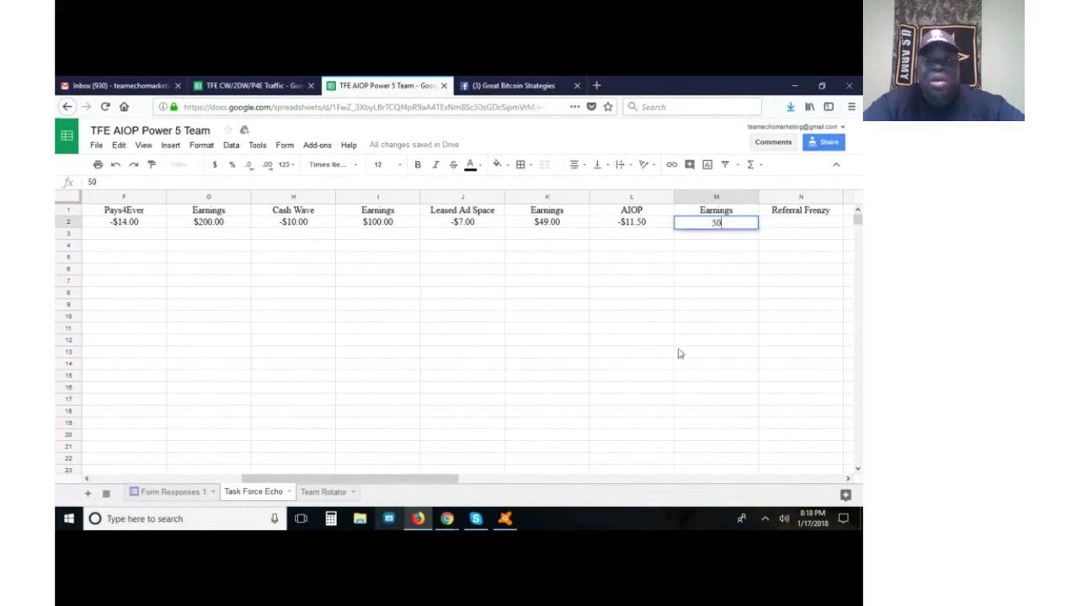
pyautogui.click(587, 271)
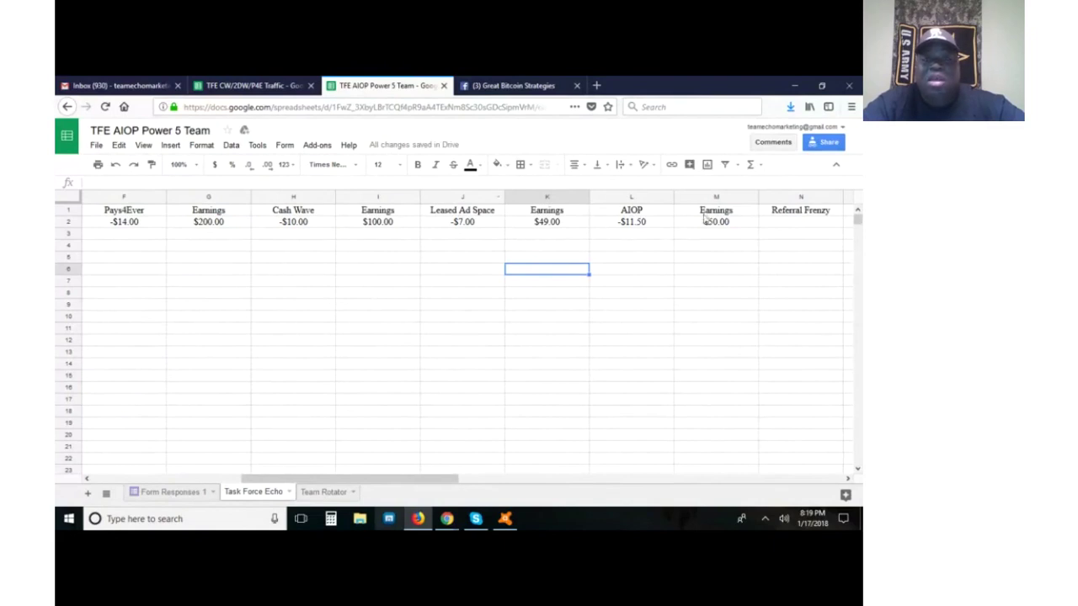
# - Enter -19 under Referral Frenzy in row 2
pyautogui.moveTo(410, 483); pyautogui.dragTo(564, 481)
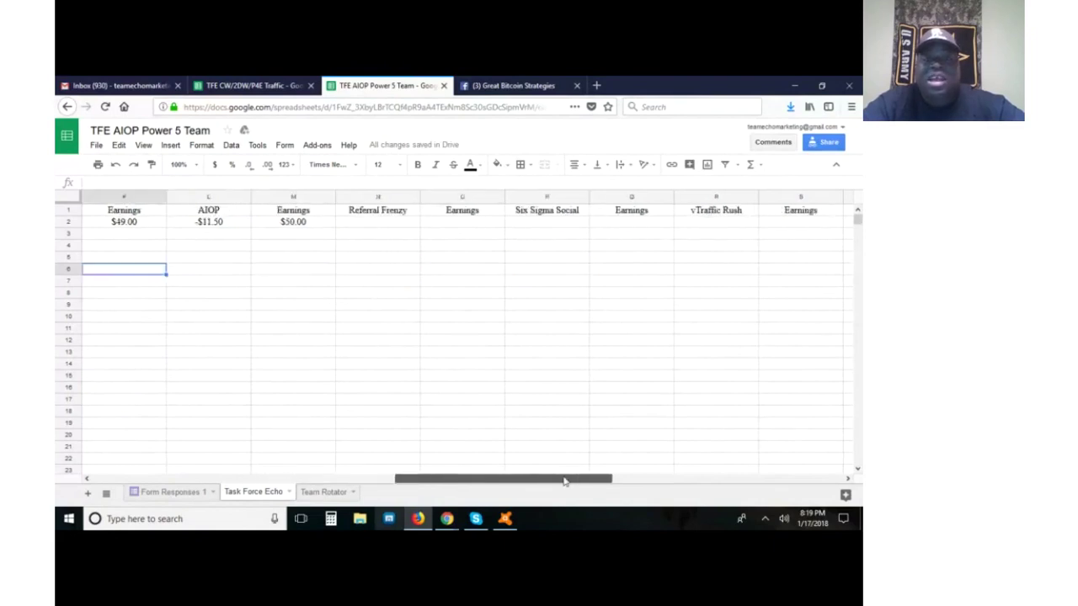
pyautogui.click(378, 218)
pyautogui.write('-19')
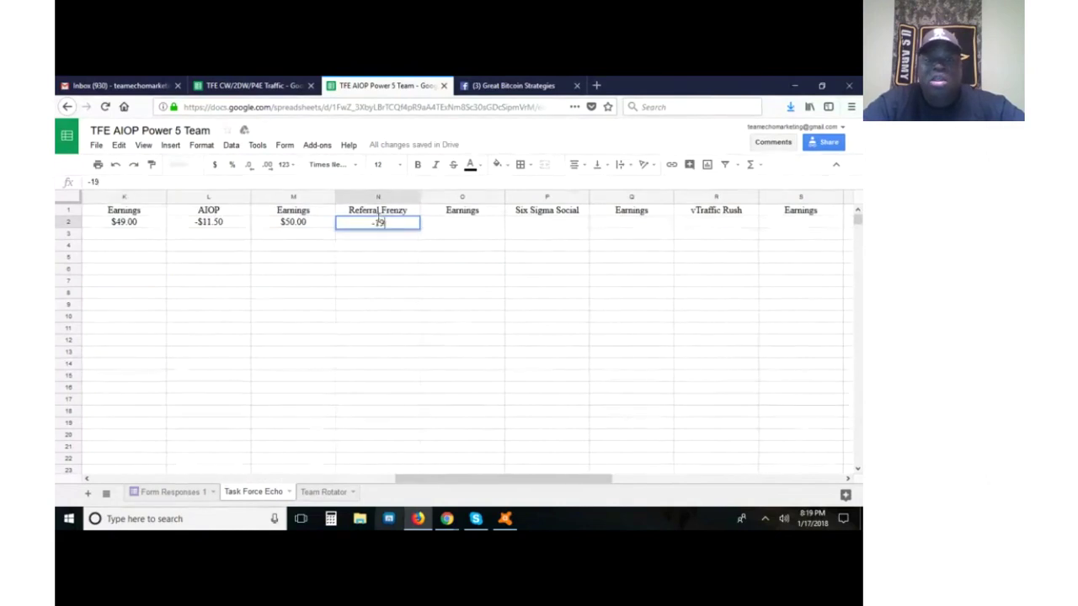
pyautogui.click(479, 227)
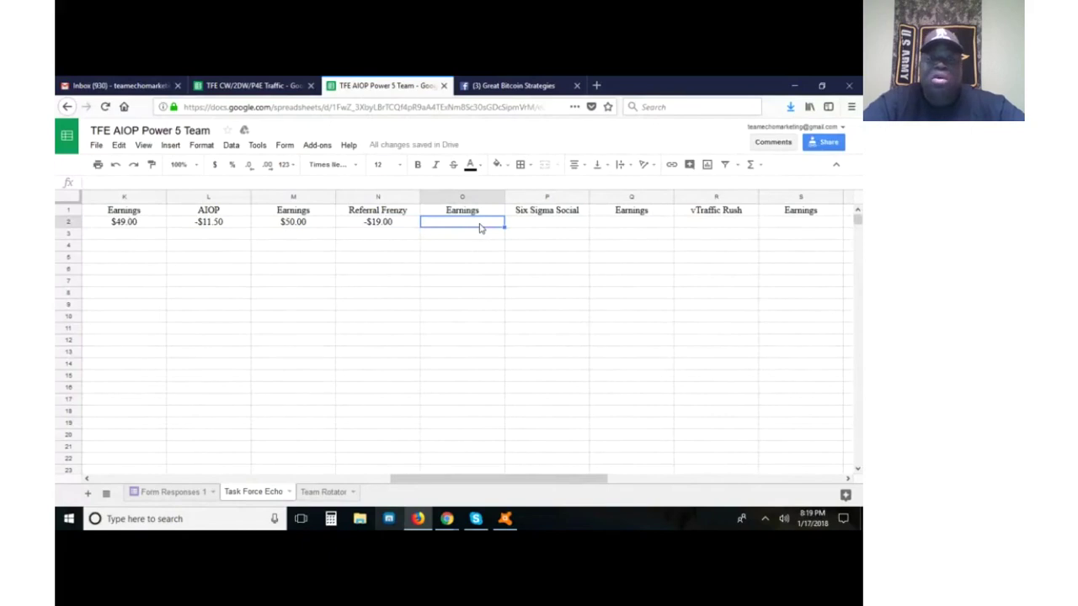
pyautogui.click(397, 224)
pyautogui.click(408, 259)
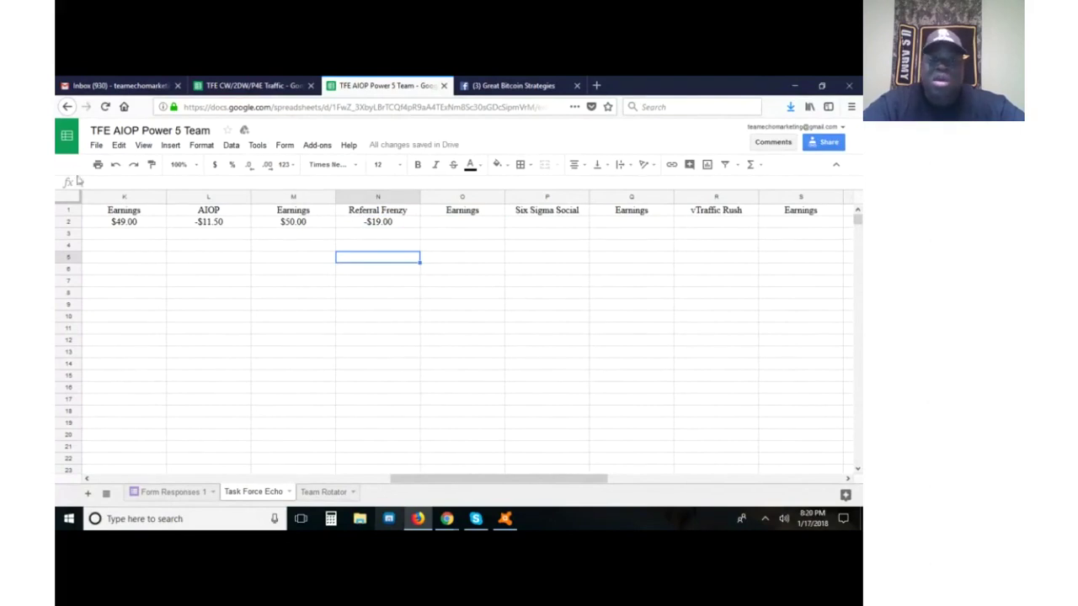
# - Enter 95.00 in the Earnings column for Referral Frenzy in row 2
pyautogui.click(444, 226)
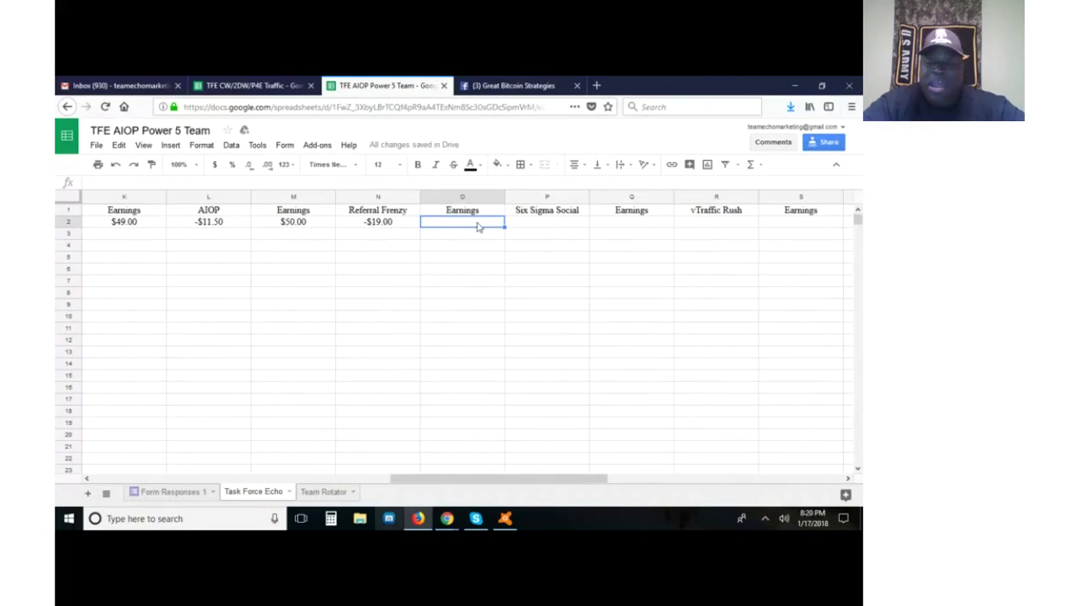
pyautogui.write('9.0')
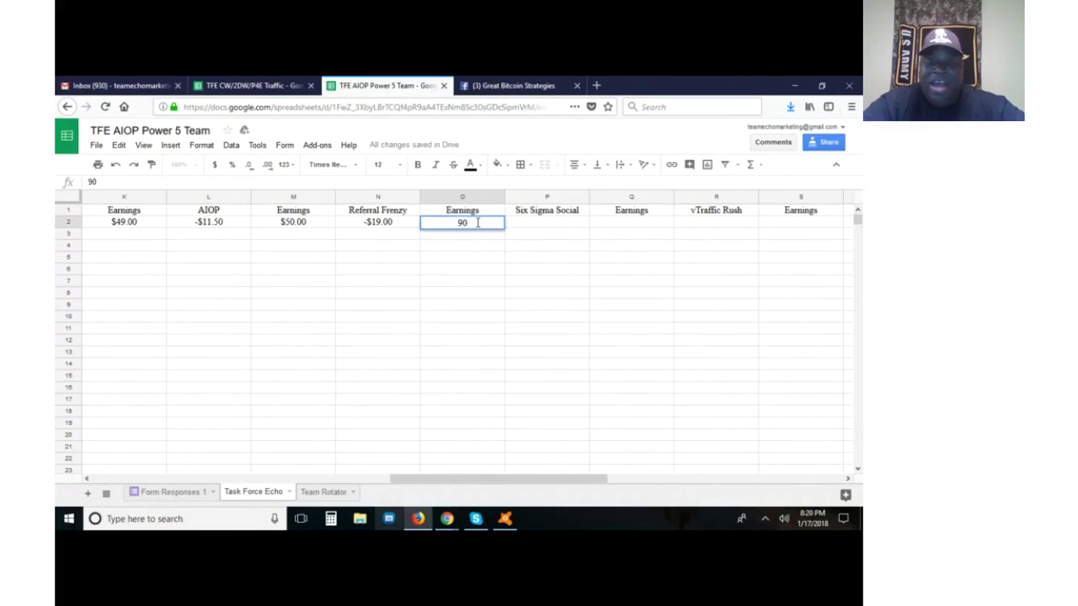
pyautogui.write('0')
pyautogui.press('BackSpace')
pyautogui.press('BackSpace')
pyautogui.write('500')
pyautogui.press('BackSpace')
pyautogui.press('BackSpace')
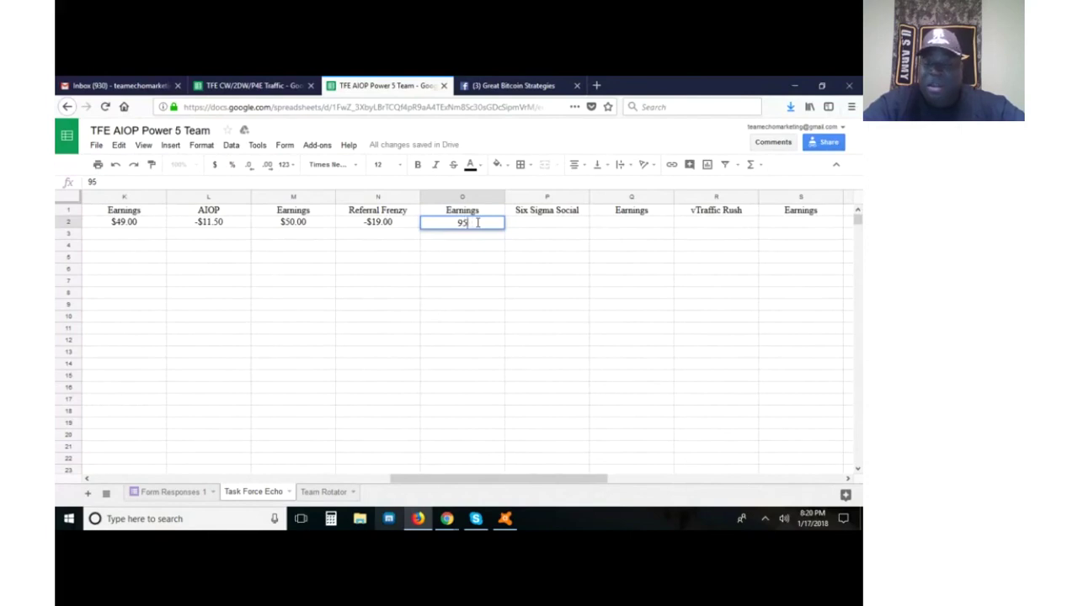
pyautogui.write('.00')
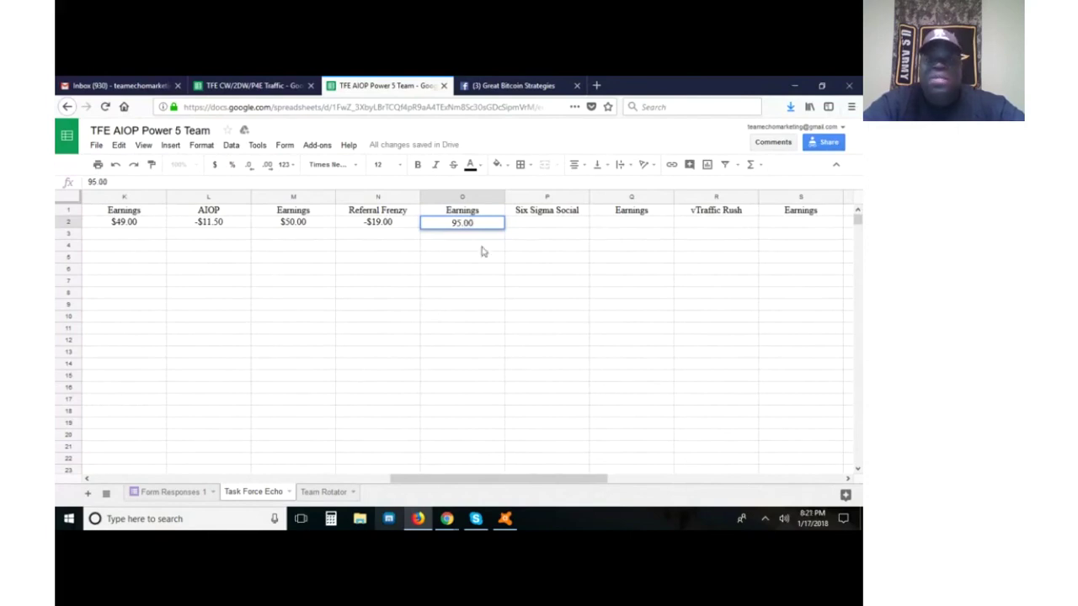
pyautogui.click(482, 257)
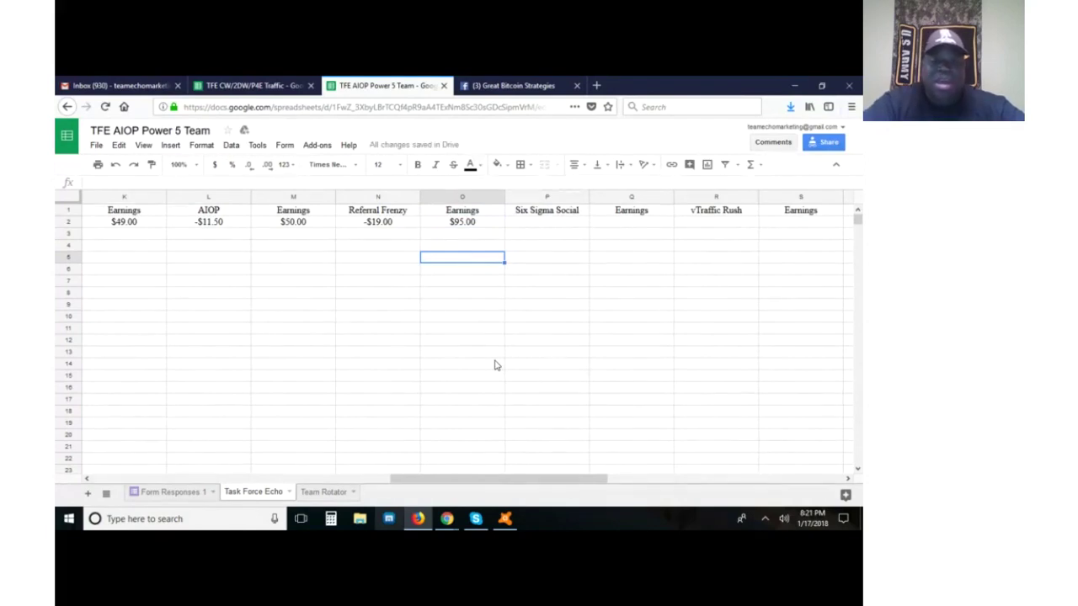
# - Check the Referral Frenzy earnings by multiplying 9.50 by 10 in Calculator, and close it again
pyautogui.click(331, 518)
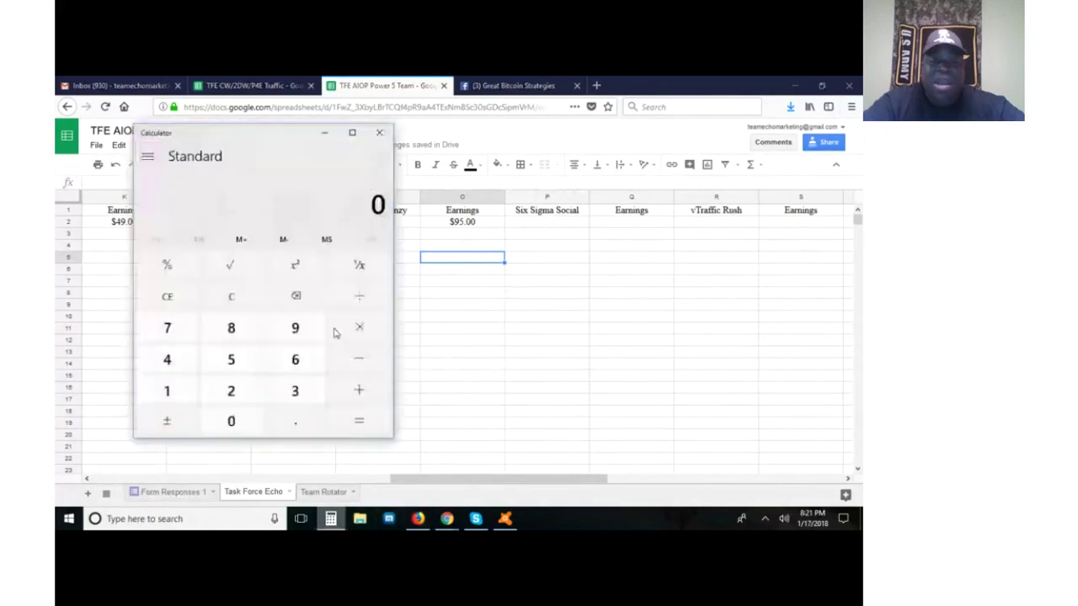
pyautogui.click(295, 328)
pyautogui.click(295, 421)
pyautogui.click(231, 362)
pyautogui.click(231, 421)
pyautogui.click(360, 327)
pyautogui.click(173, 390)
pyautogui.click(230, 421)
pyautogui.click(359, 421)
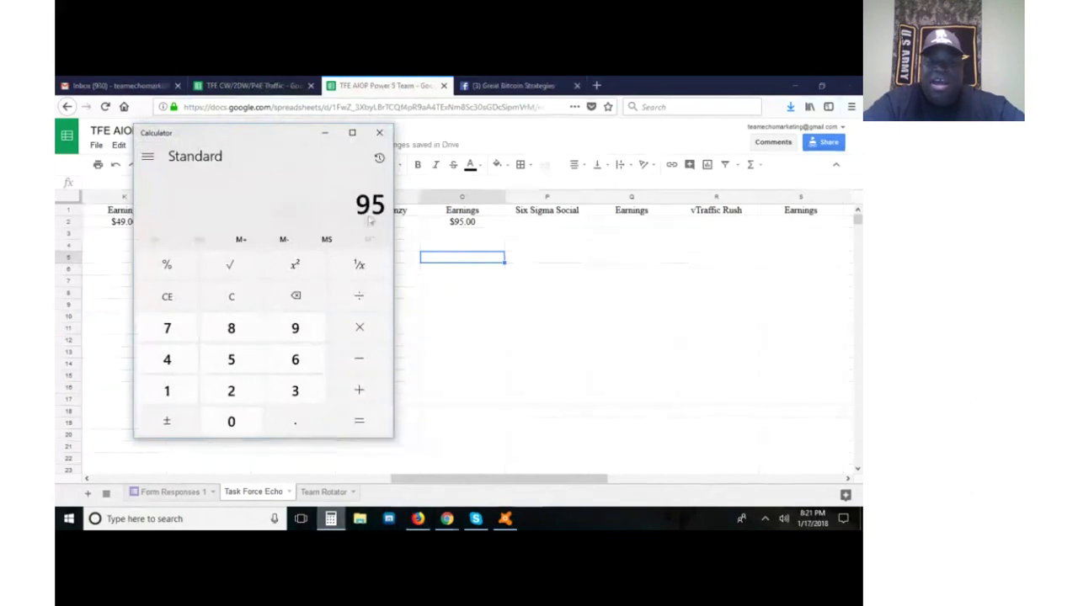
pyautogui.click(379, 132)
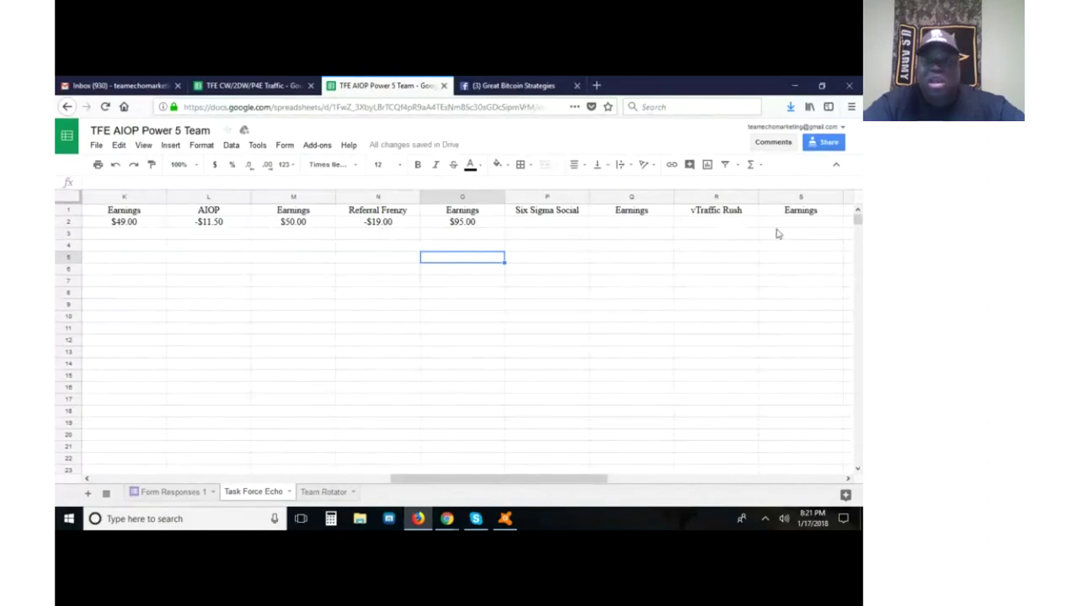
# - Enter -20 under Six Sigma Social in row 2
pyautogui.moveTo(560, 479); pyautogui.dragTo(639, 486)
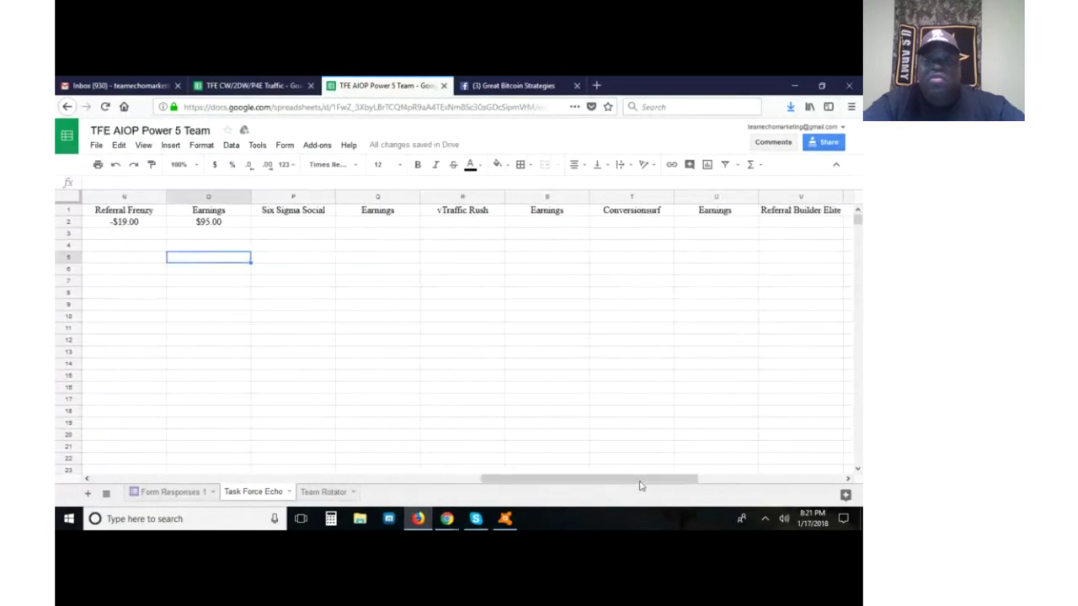
pyautogui.click(292, 224)
pyautogui.write('20')
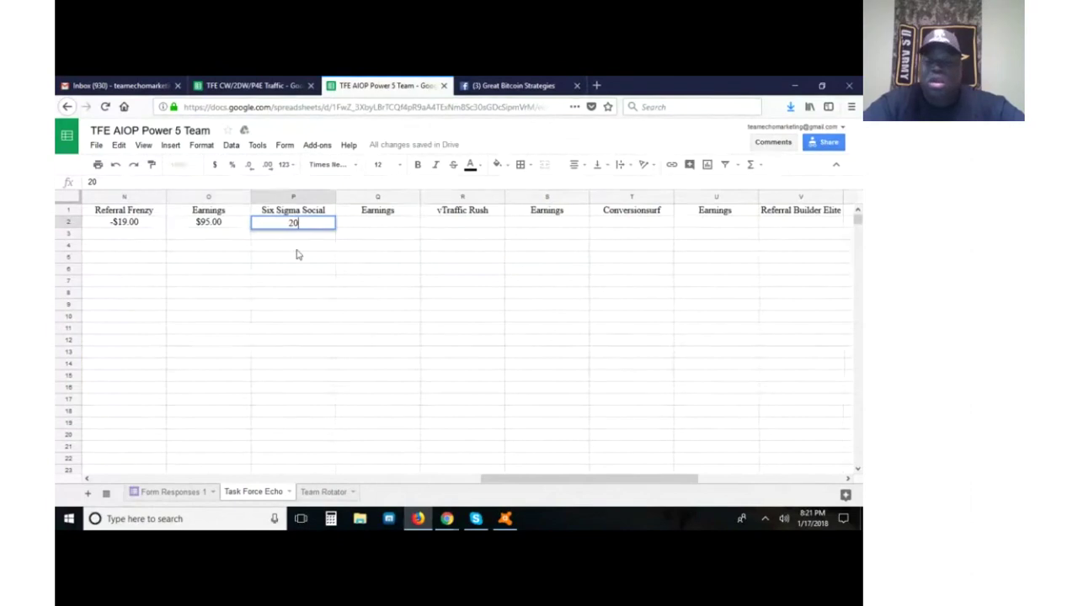
pyautogui.press('BackSpace')
pyautogui.press('BackSpace')
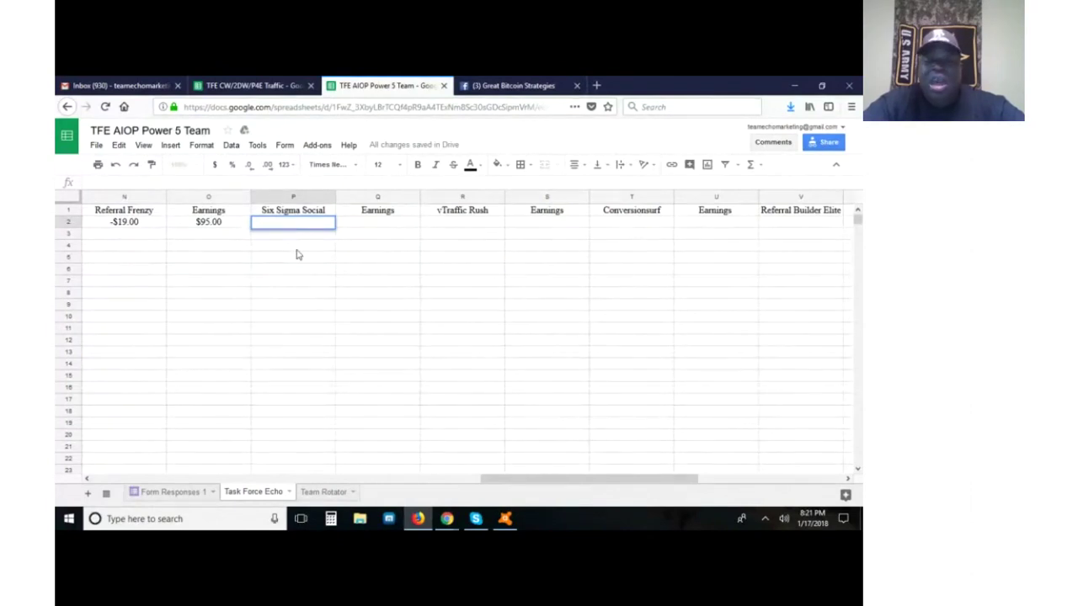
pyautogui.write('-20')
pyautogui.press('Return')
# - Change the Six Sigma Social cost in row 2 to -35
pyautogui.click(312, 225)
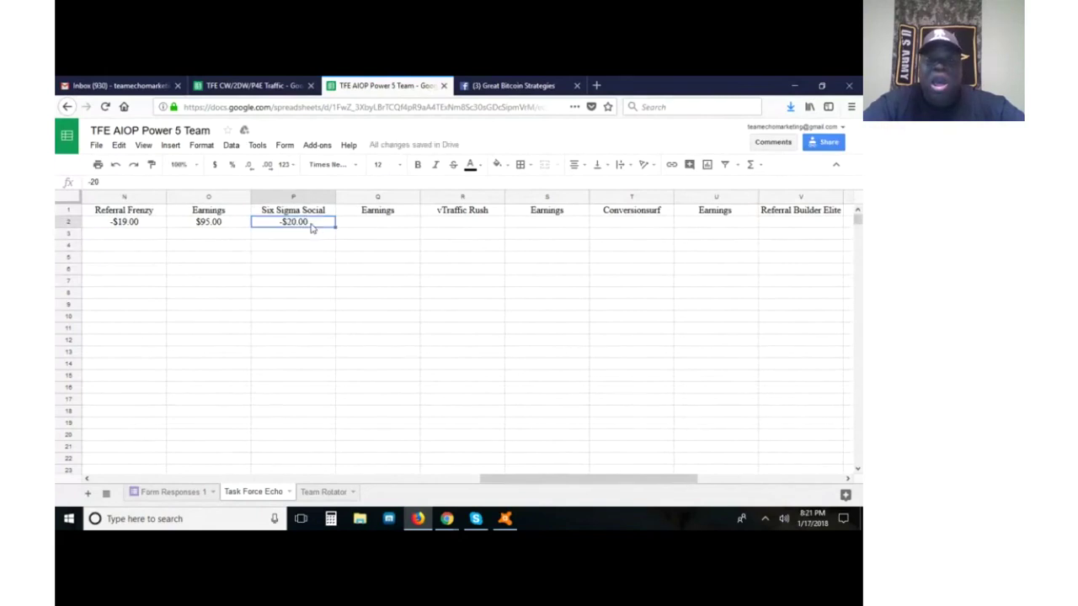
pyautogui.write('-35')
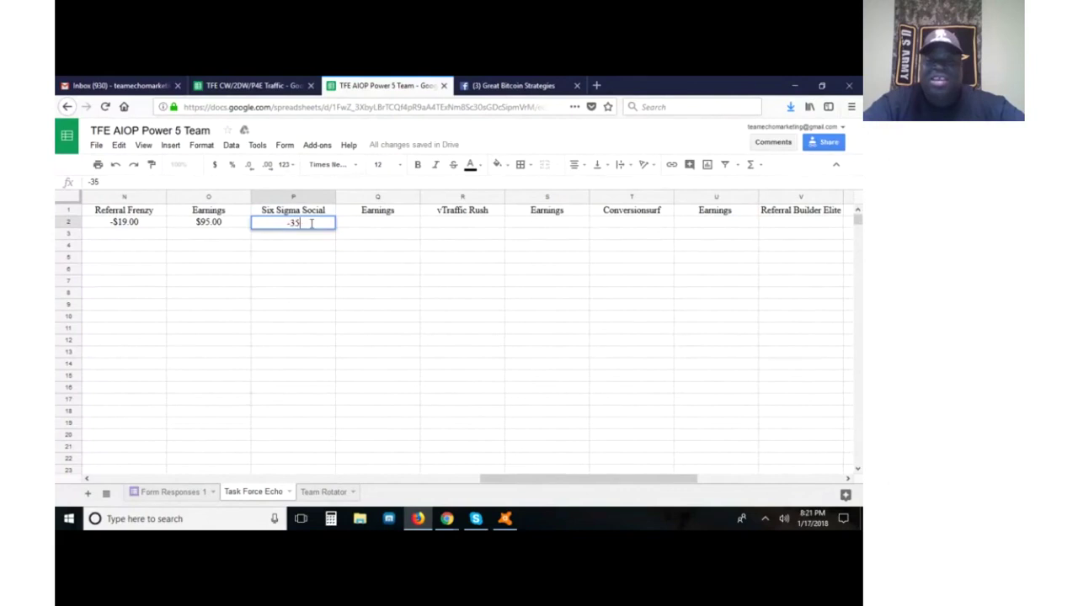
pyautogui.click(376, 267)
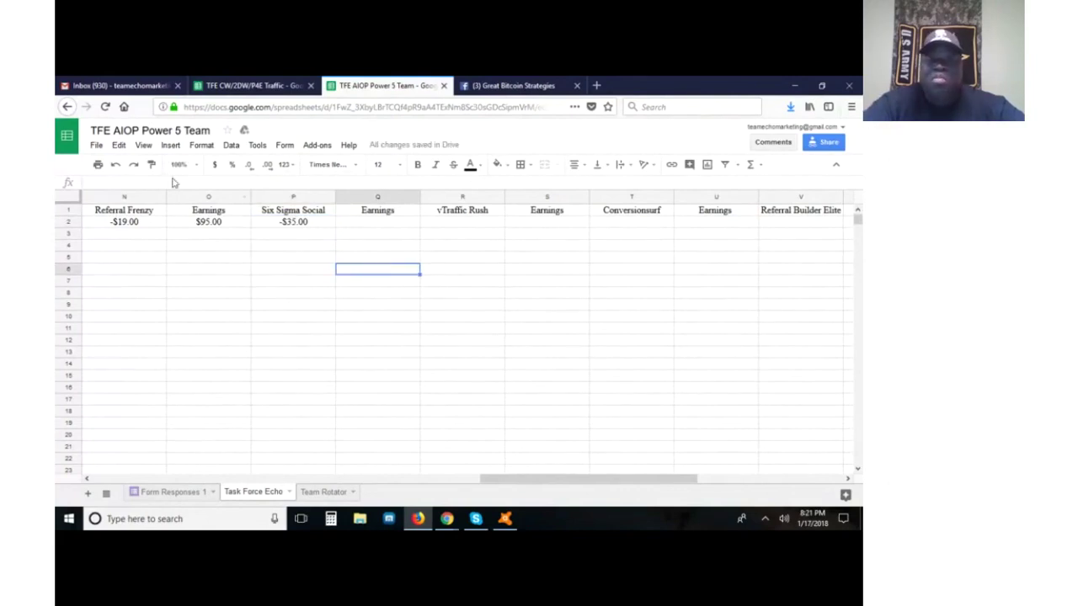
# - Set the Six Sigma Social cost in row 2 to -55
pyautogui.click(288, 224)
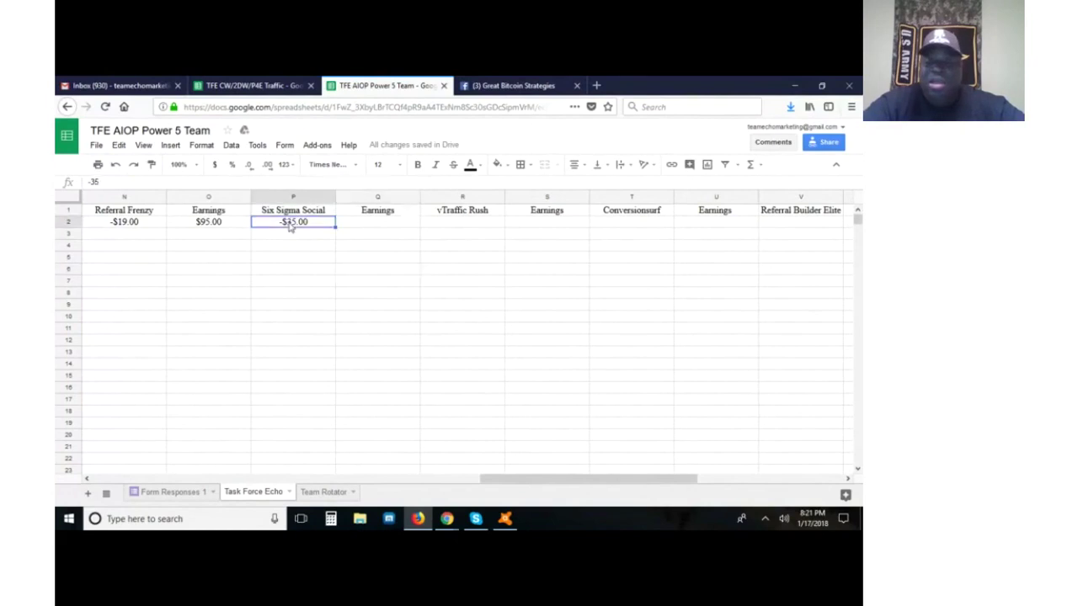
pyautogui.write('-55')
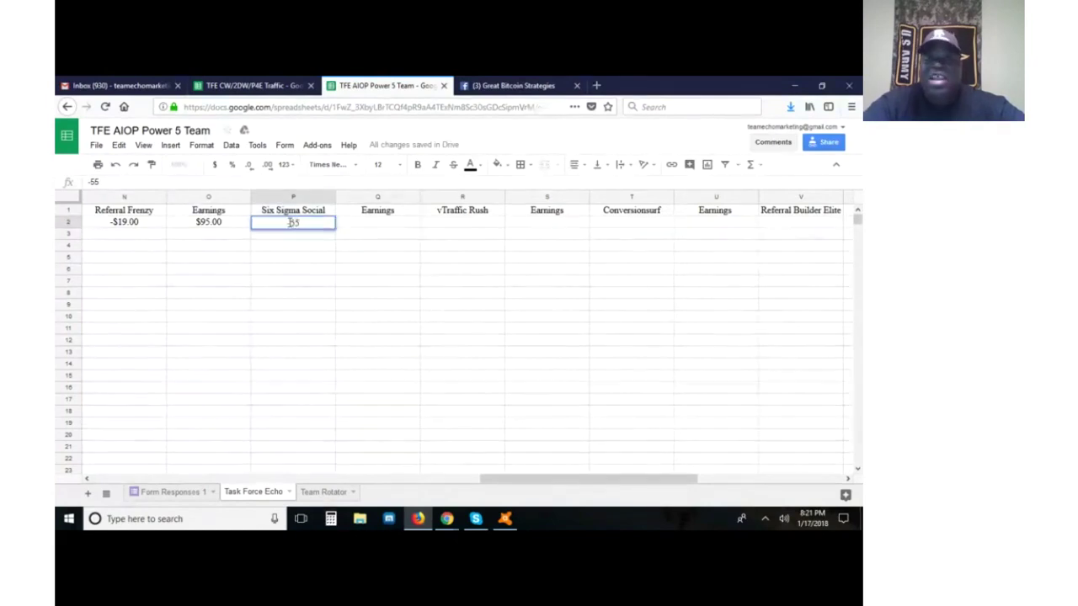
pyautogui.click(350, 294)
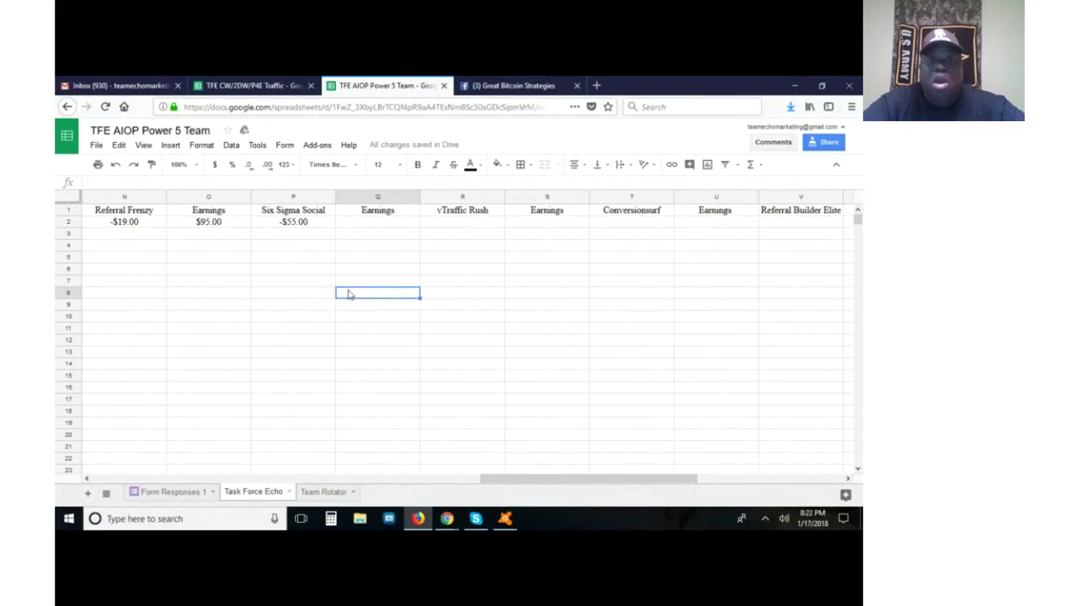
pyautogui.click(412, 227)
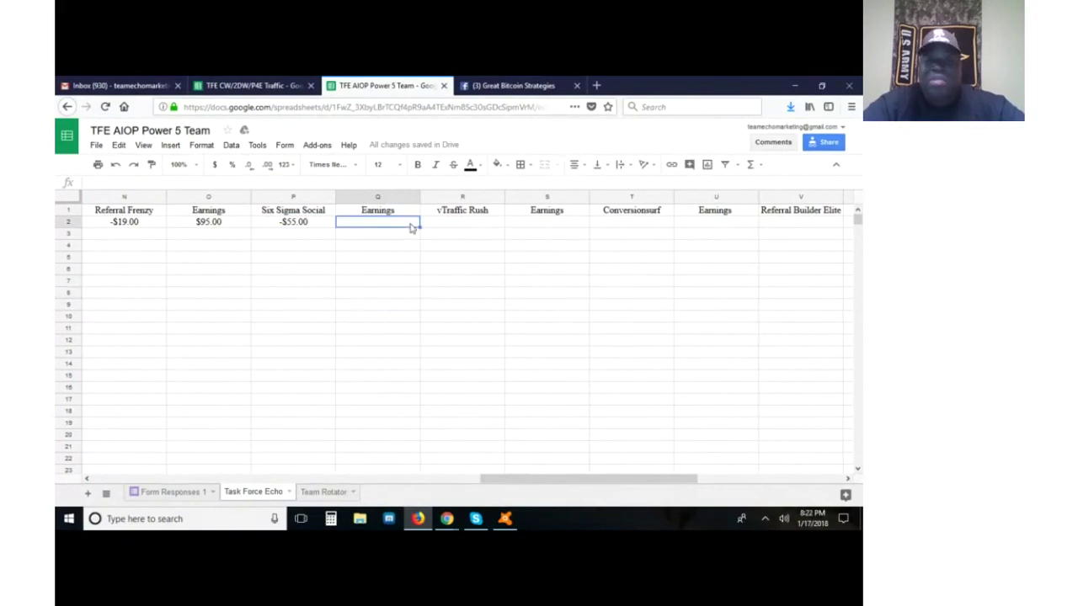
pyautogui.write('1')
pyautogui.press('BackSpace')
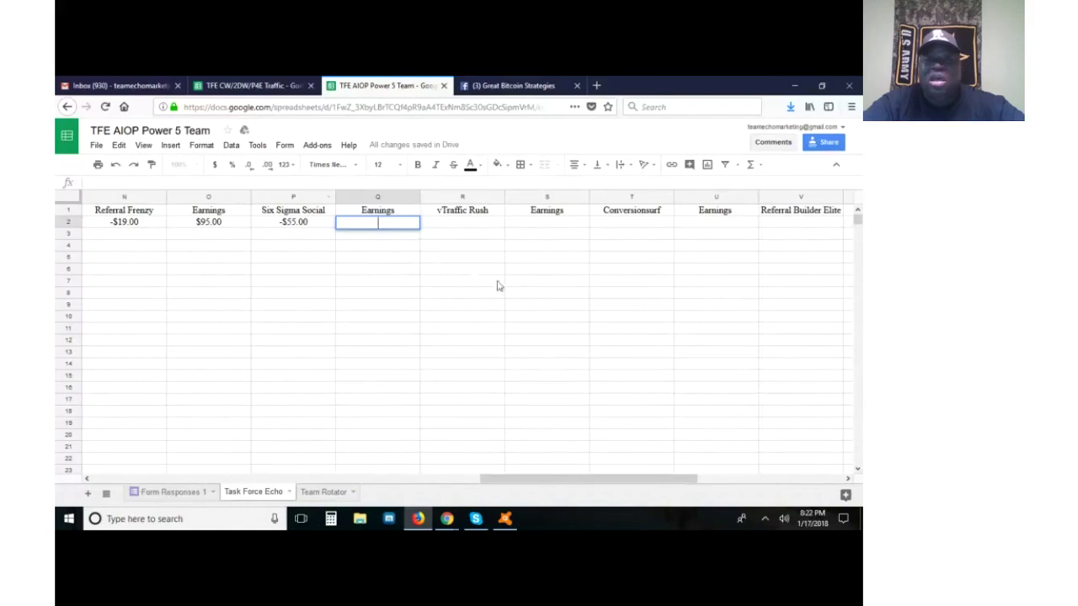
pyautogui.click(472, 274)
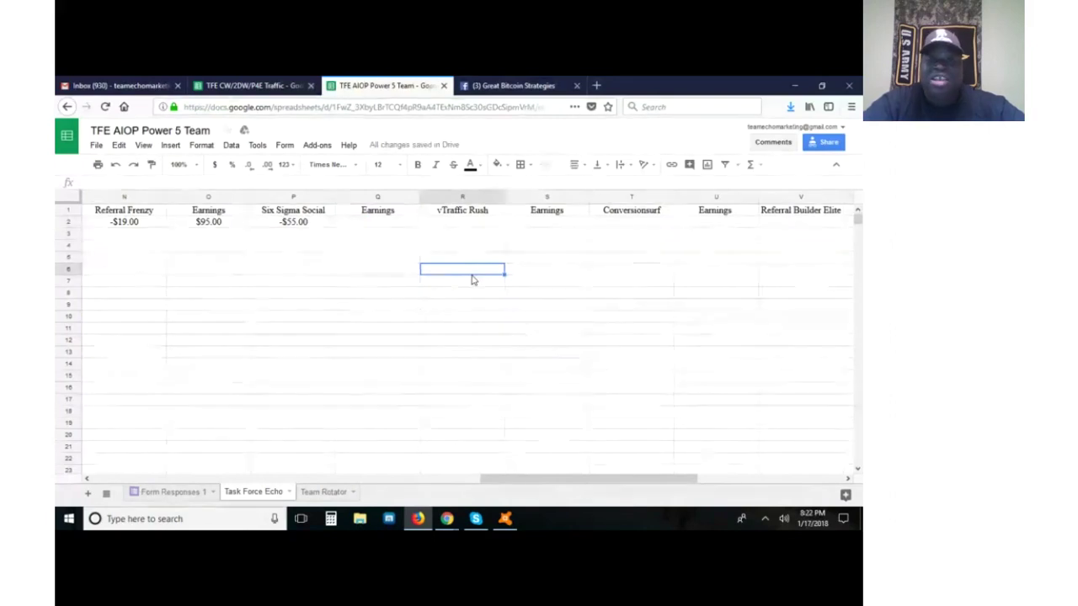
# - Review the row 2 costs and earnings for Pays4Ever, Cash Wave and Leased Ad Space
pyautogui.moveTo(503, 468); pyautogui.dragTo(175, 431)
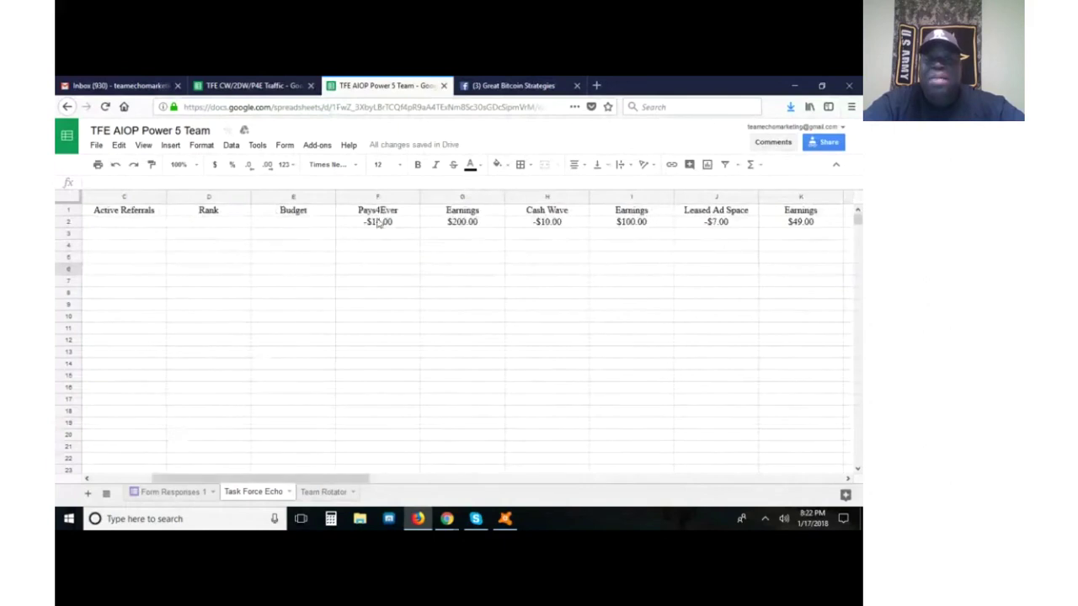
pyautogui.moveTo(390, 217); pyautogui.dragTo(365, 316)
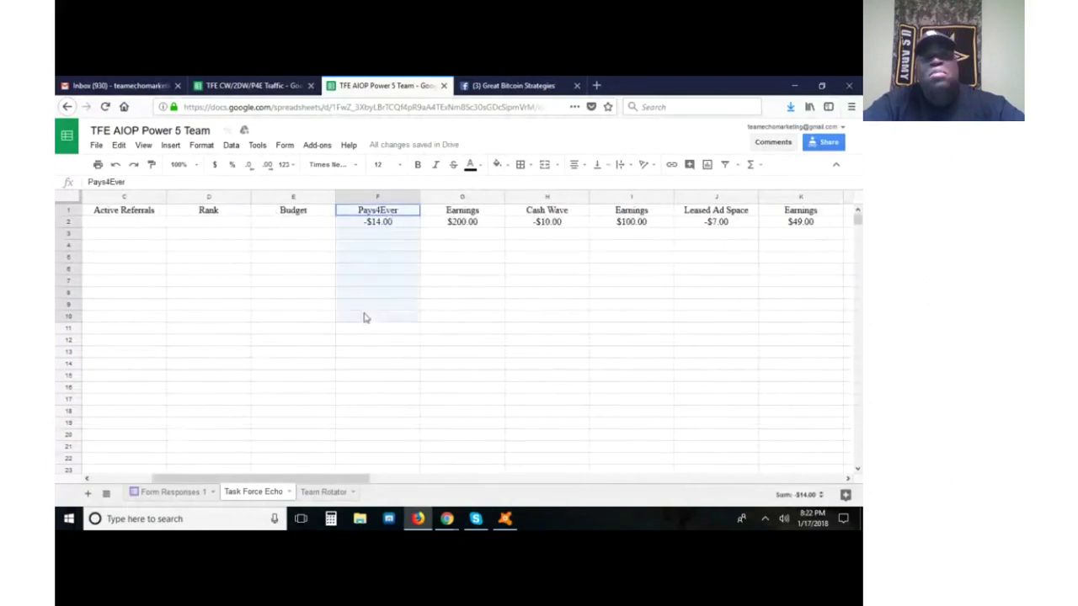
pyautogui.click(476, 283)
pyautogui.click(571, 259)
pyautogui.click(748, 260)
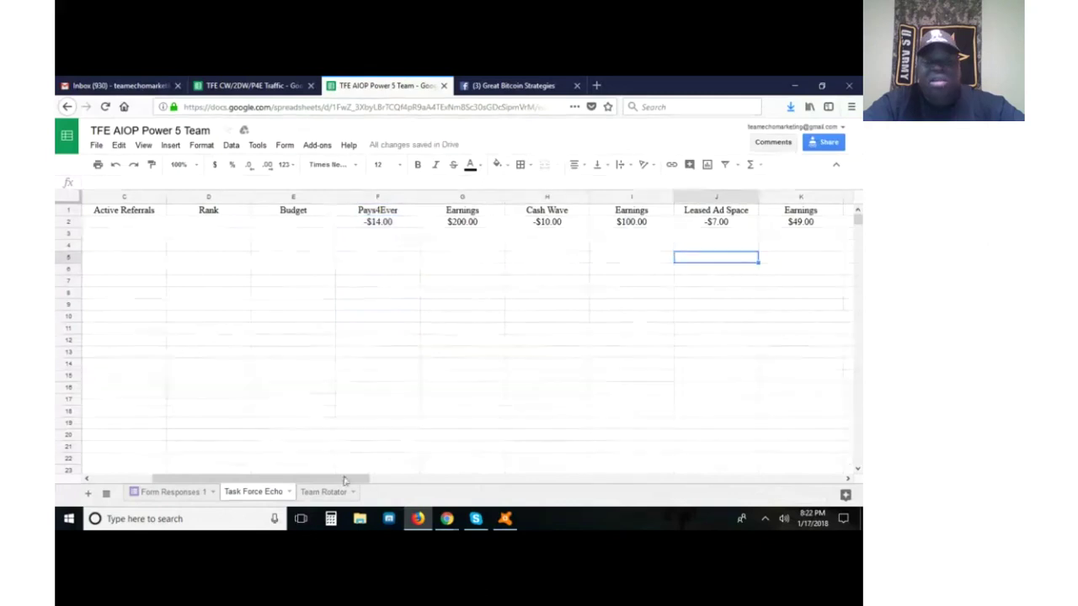
# - Enter -20 under vTraffic Rush and 100 as its earnings in row 2
pyautogui.moveTo(373, 477); pyautogui.dragTo(712, 464)
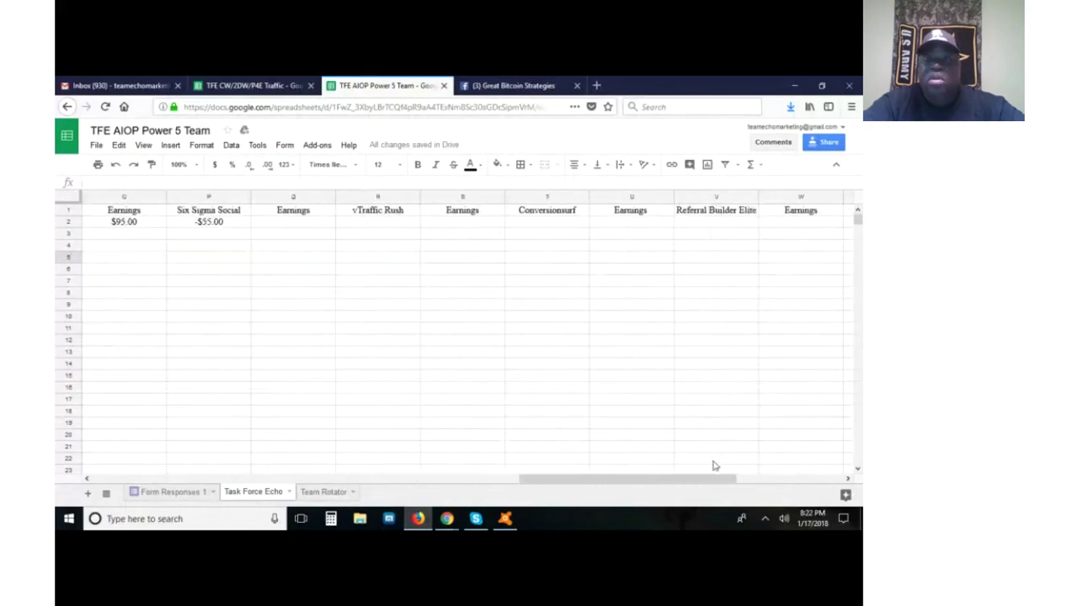
pyautogui.click(803, 229)
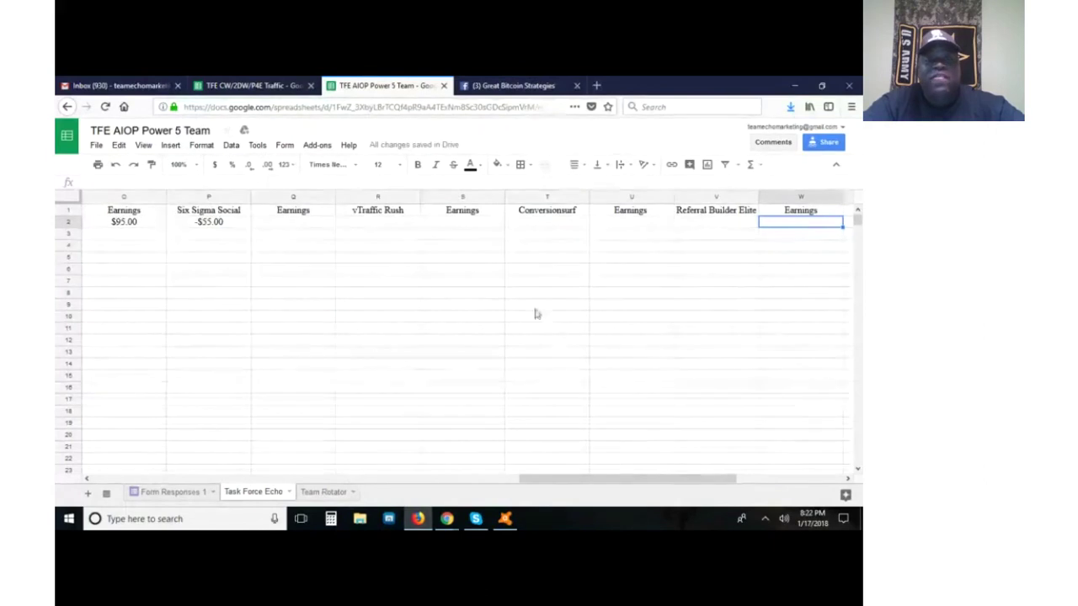
pyautogui.click(406, 226)
pyautogui.write('-20')
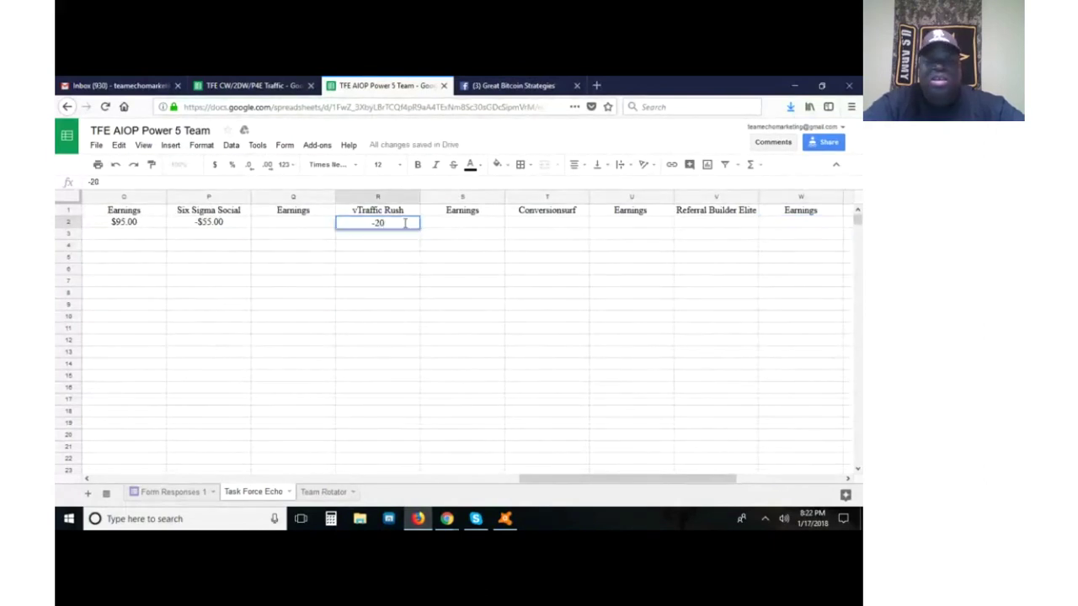
pyautogui.click(495, 226)
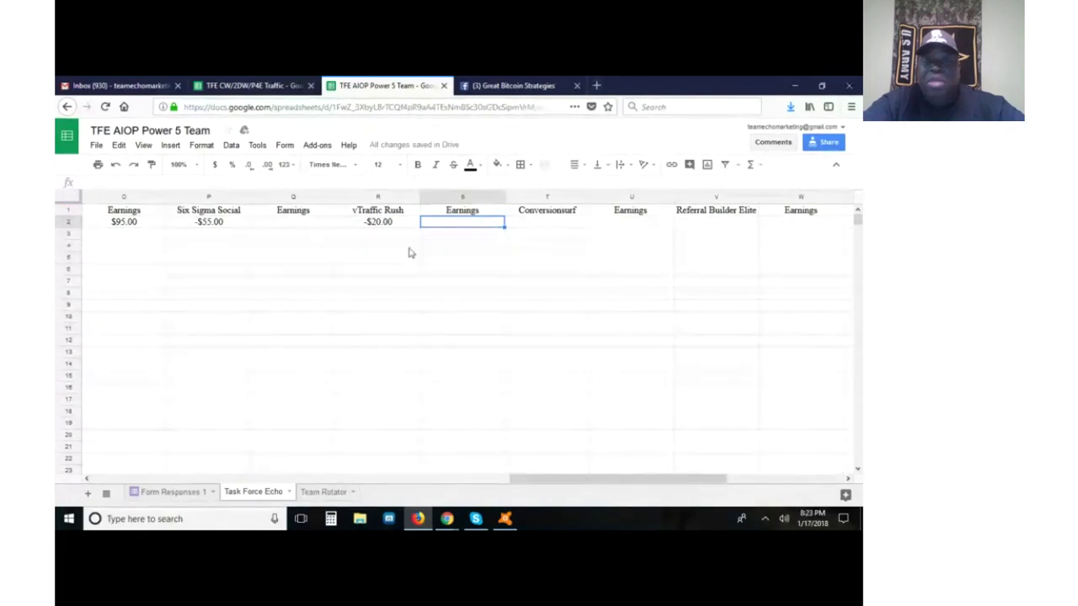
pyautogui.write('100')
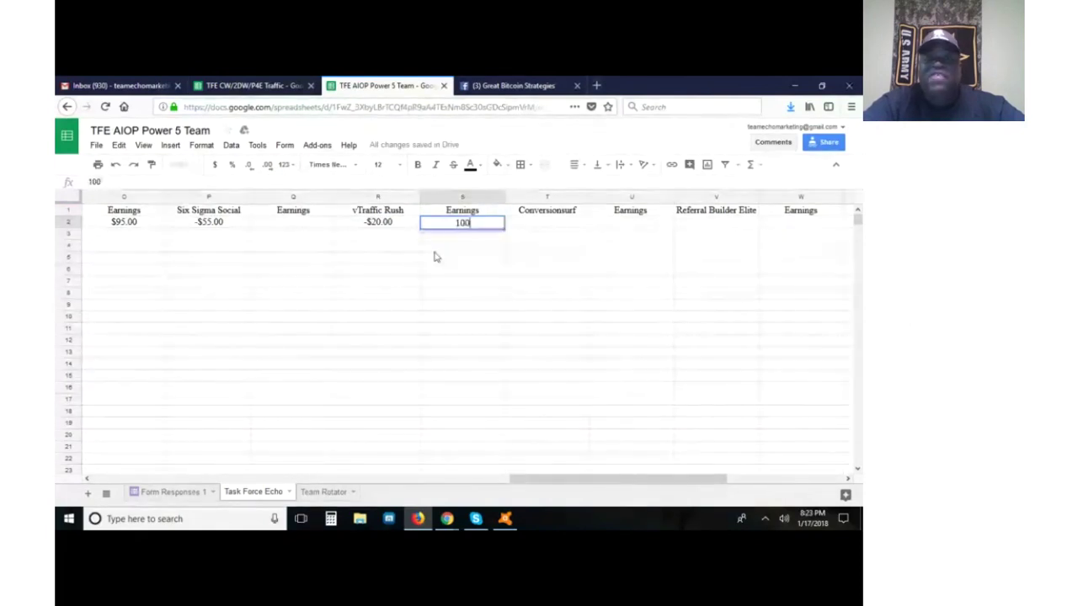
pyautogui.click(433, 278)
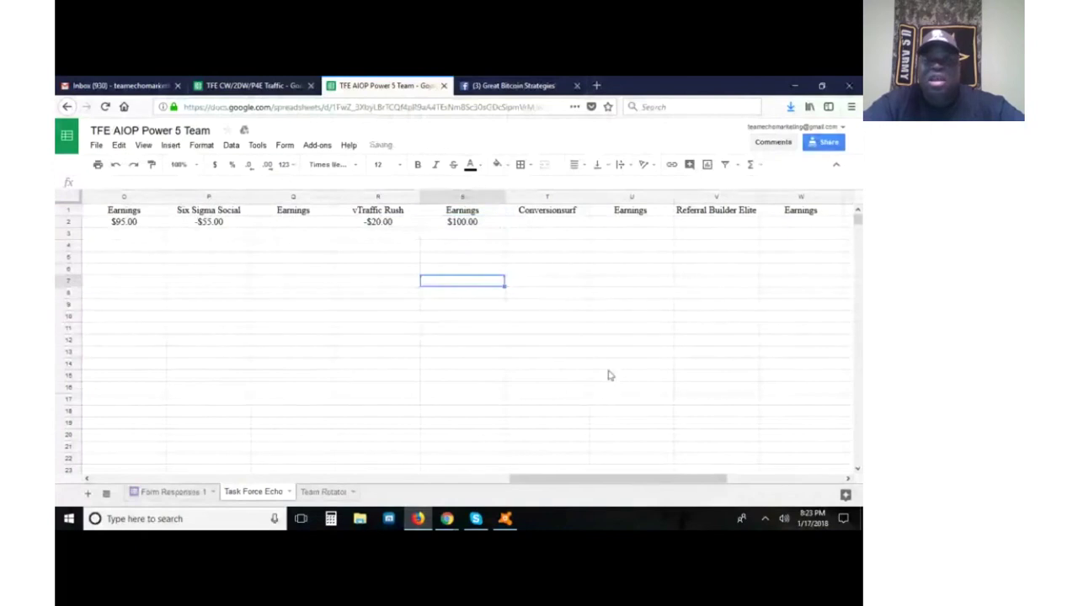
# - Enter -85 as the Conversionsurf cost in row 2
pyautogui.click(564, 224)
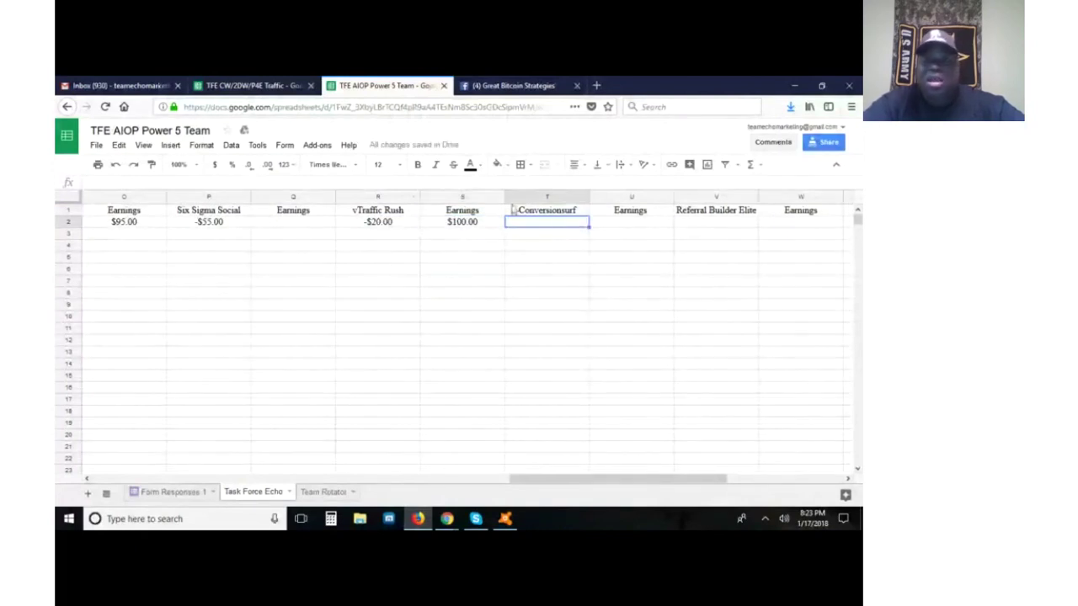
pyautogui.write('-85')
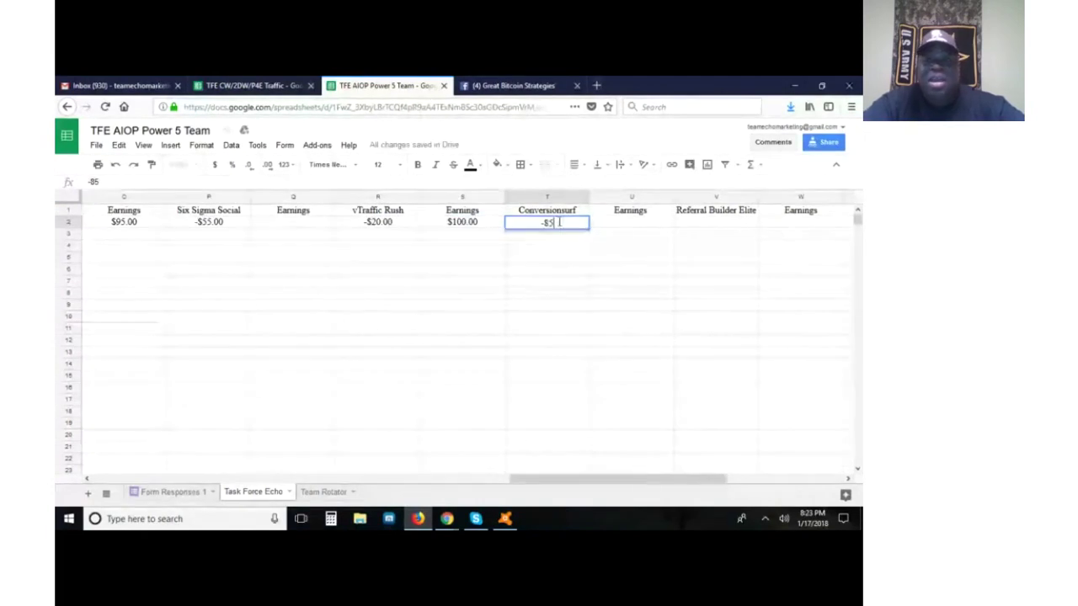
pyautogui.click(634, 229)
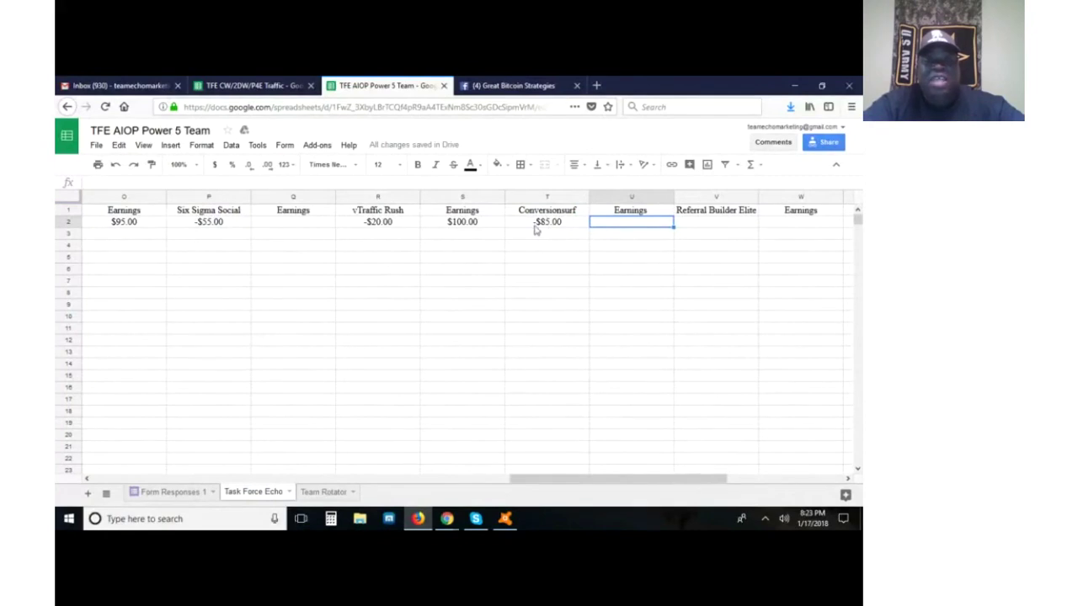
# - Divide the Conversionsurf cost of 85 by 2 in Calculator
pyautogui.click(330, 520)
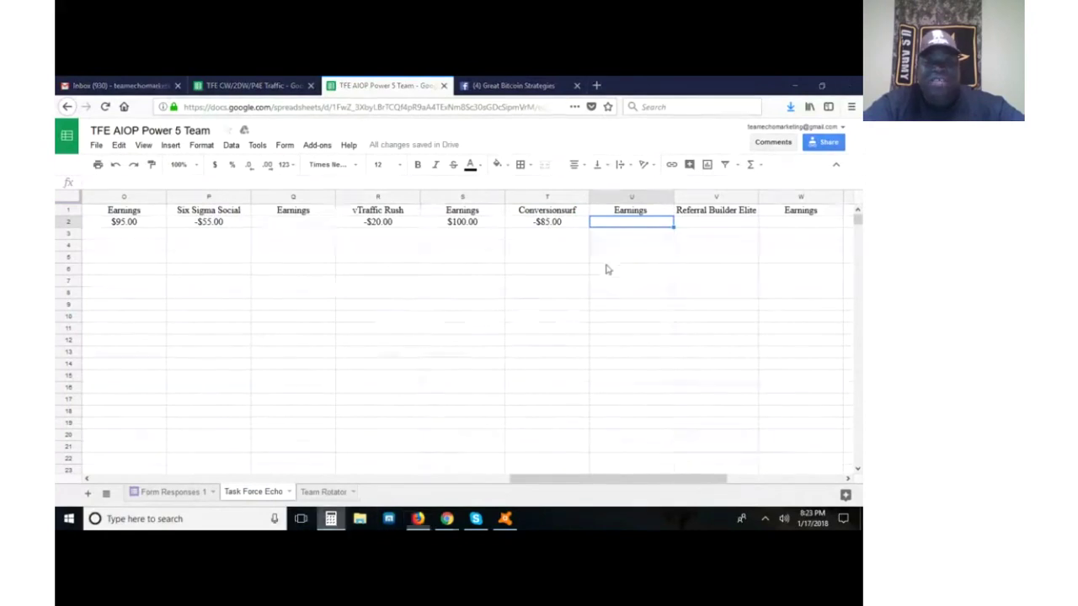
pyautogui.click(242, 335)
pyautogui.click(236, 357)
pyautogui.click(368, 325)
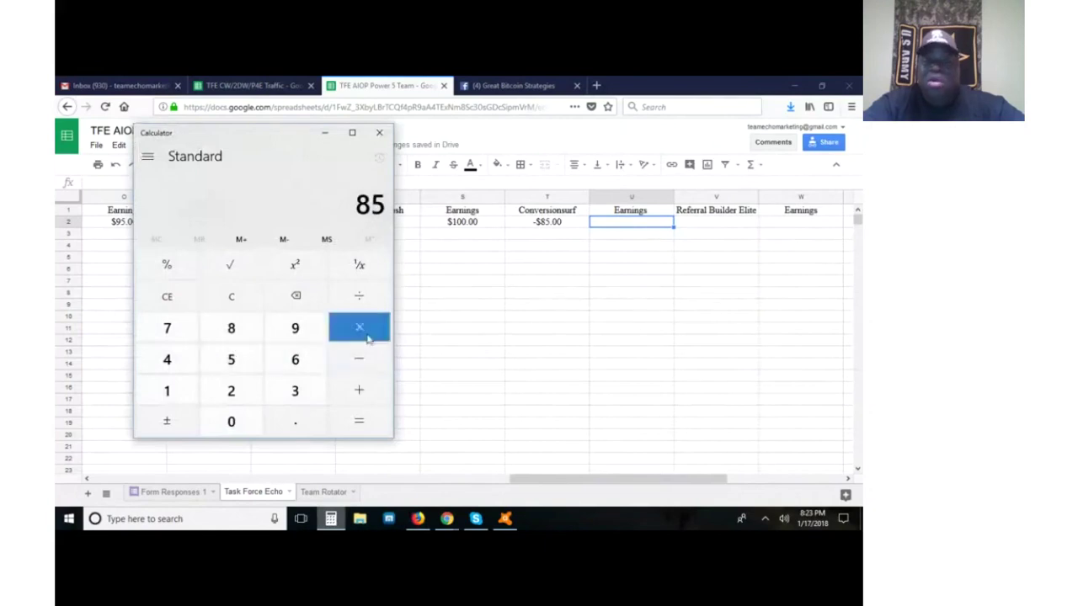
pyautogui.click(359, 299)
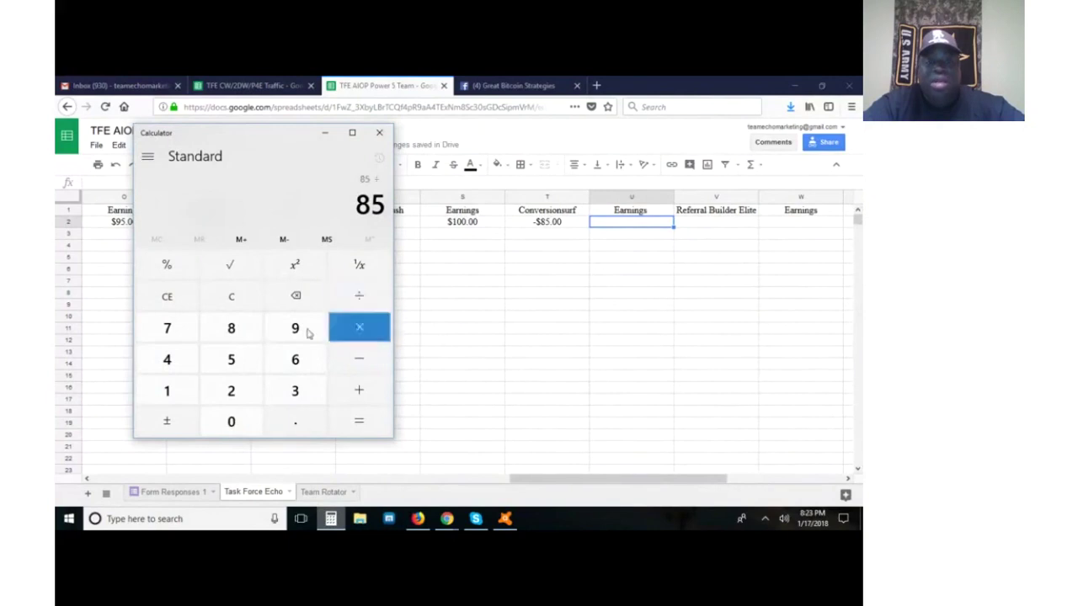
pyautogui.click(231, 391)
pyautogui.click(358, 421)
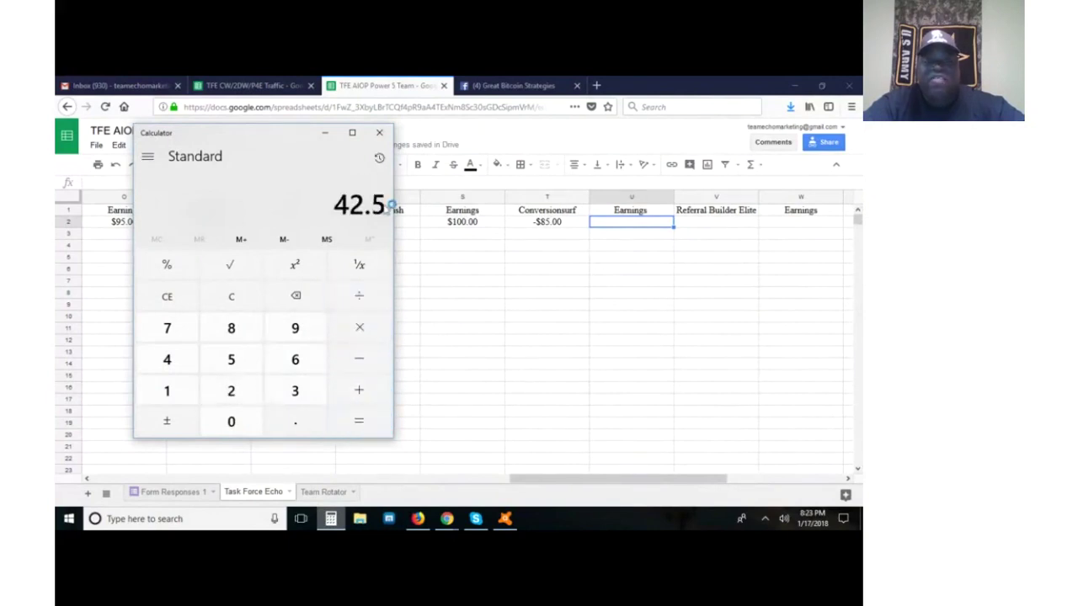
# - Multiply the halved cost by 10, put Calculator away, and enter 425 as the Conversionsurf earnings in row 2
pyautogui.click(366, 336)
pyautogui.click(173, 392)
pyautogui.click(226, 424)
pyautogui.click(356, 421)
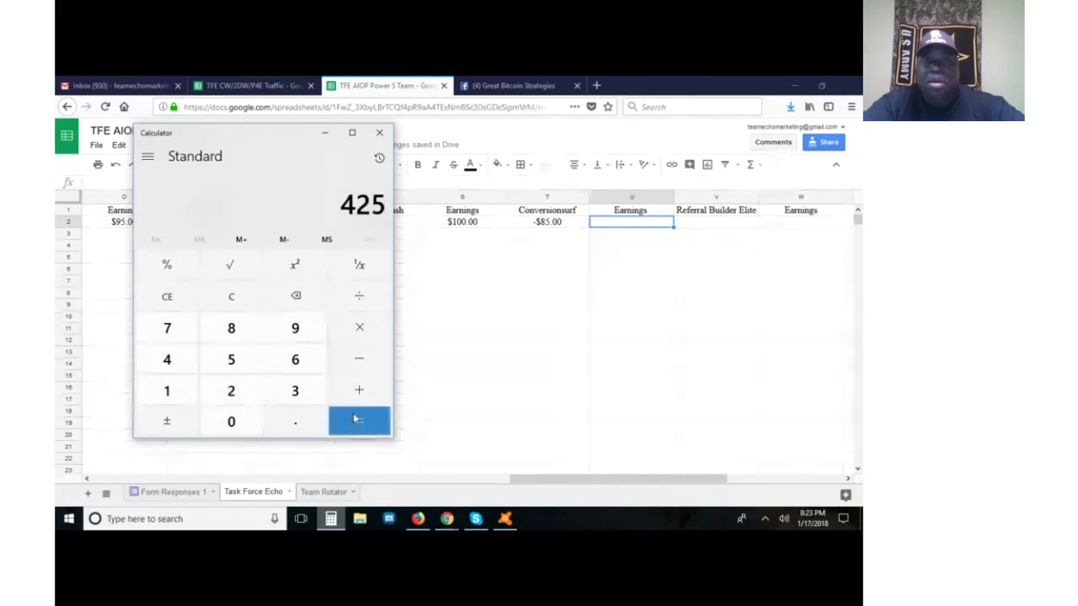
pyautogui.click(323, 135)
pyautogui.write('425')
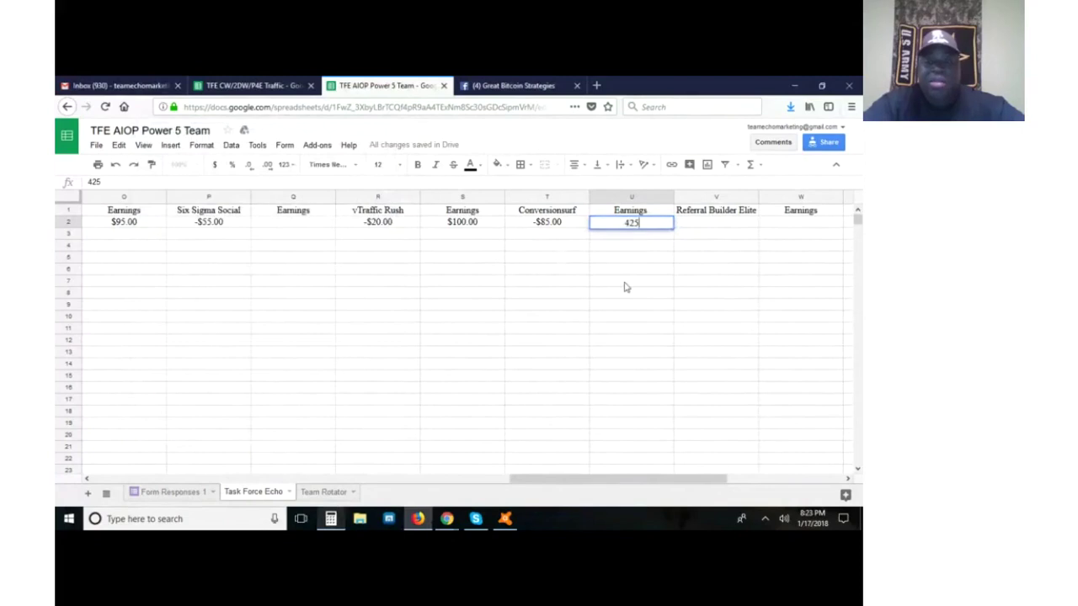
pyautogui.click(628, 283)
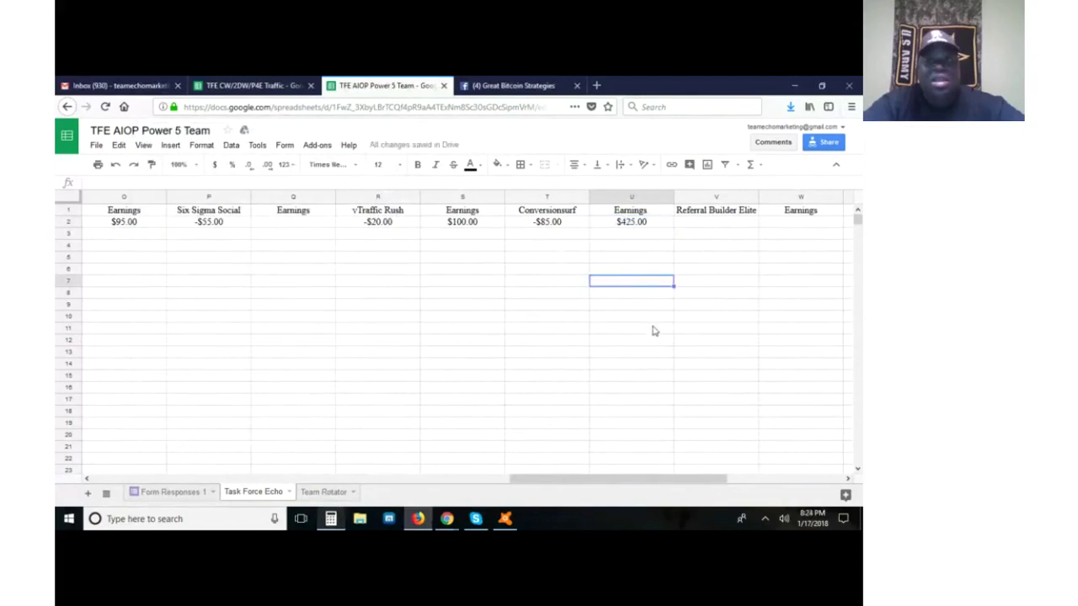
# - Enter -8.25 as the Referral Builder Elite cost in row 2
pyautogui.click(707, 224)
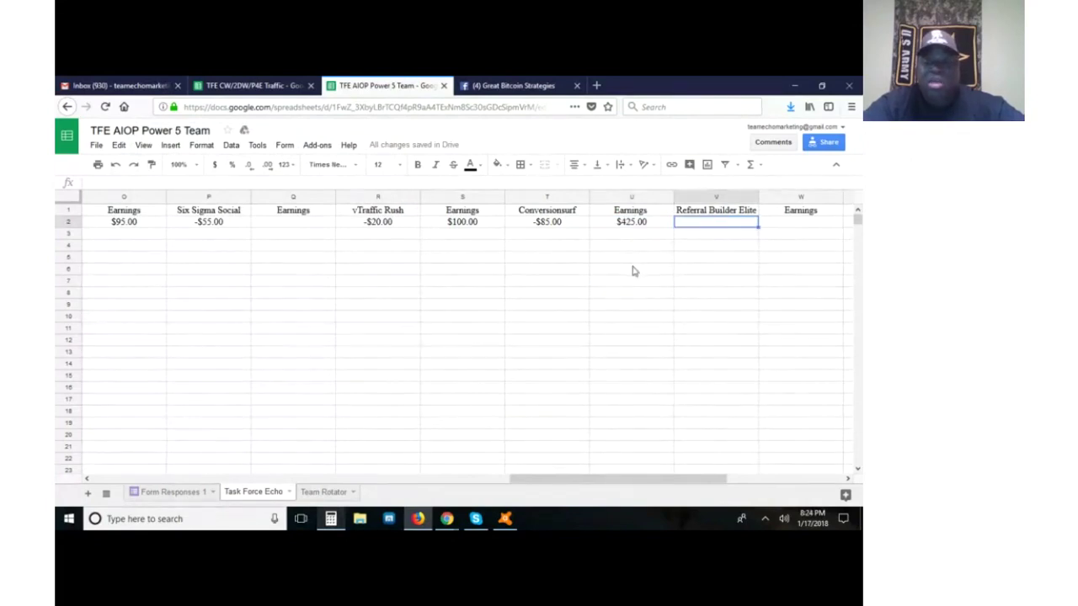
pyautogui.write('-8')
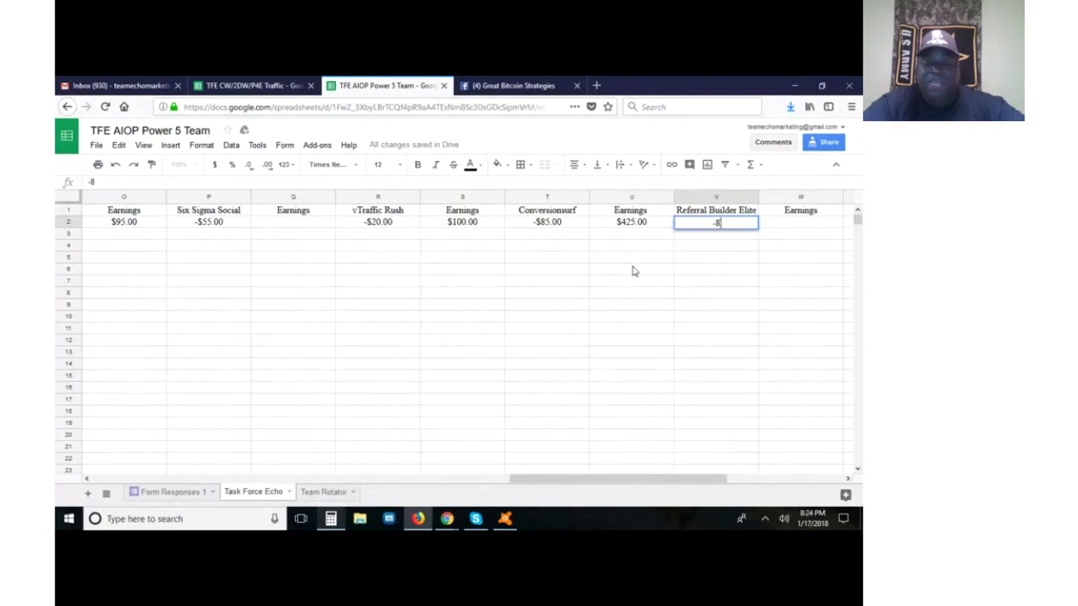
pyautogui.write('.25')
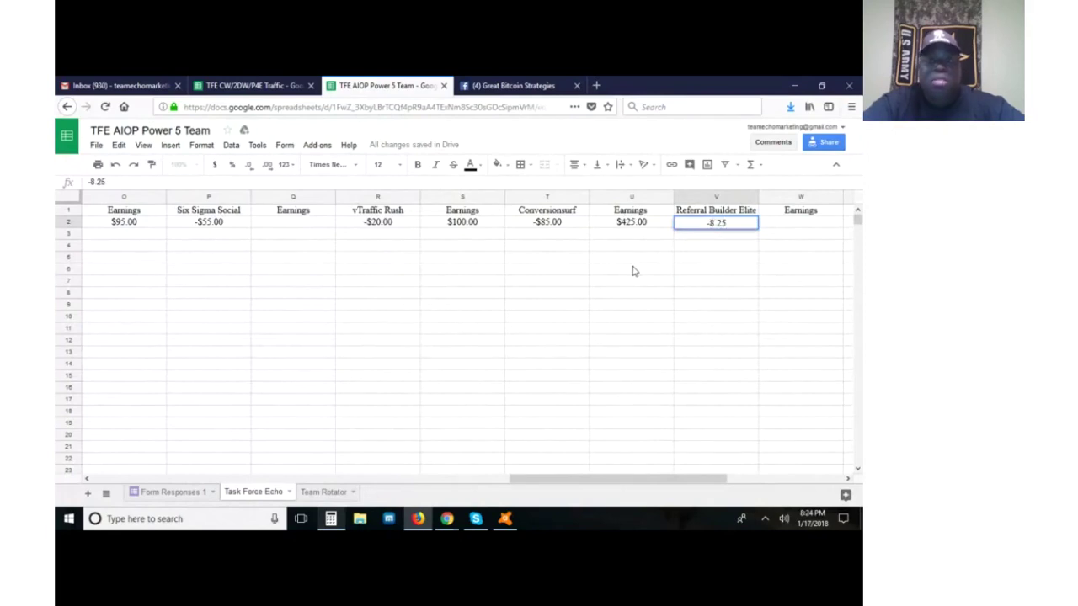
pyautogui.click(634, 271)
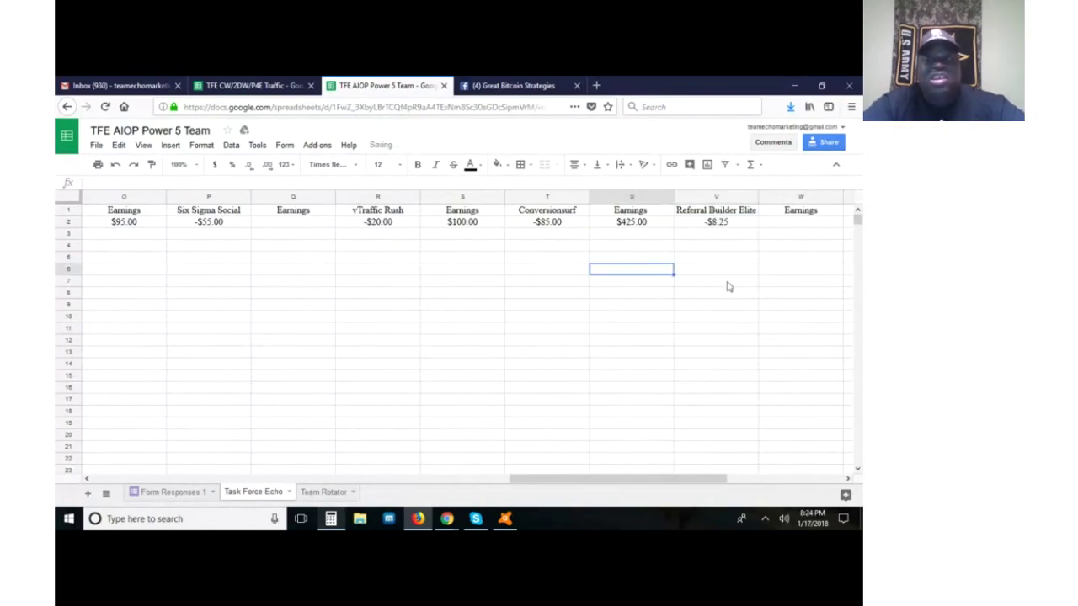
pyautogui.click(746, 224)
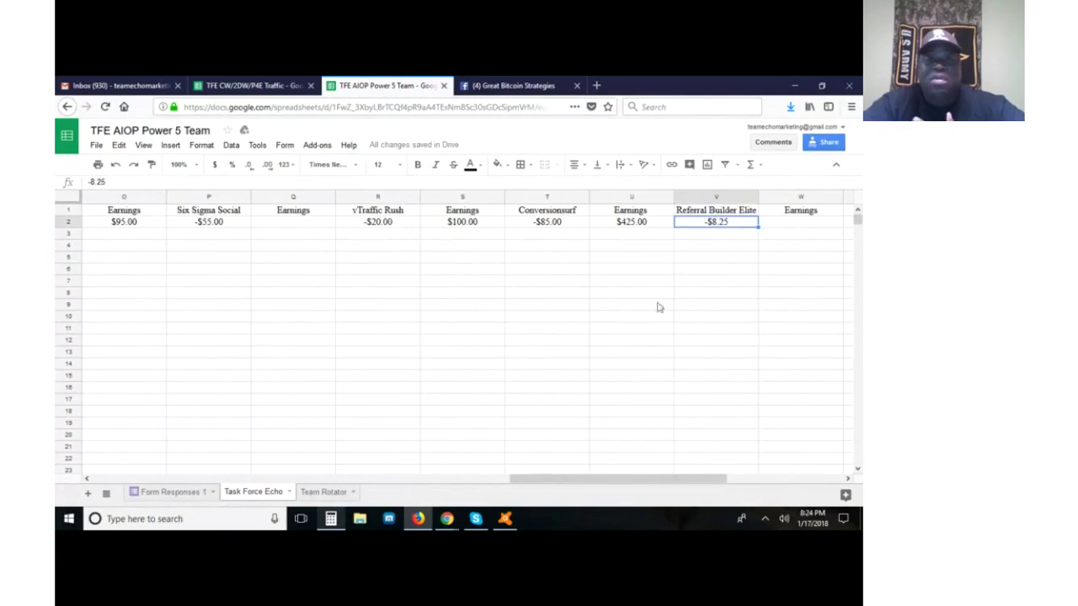
pyautogui.click(485, 319)
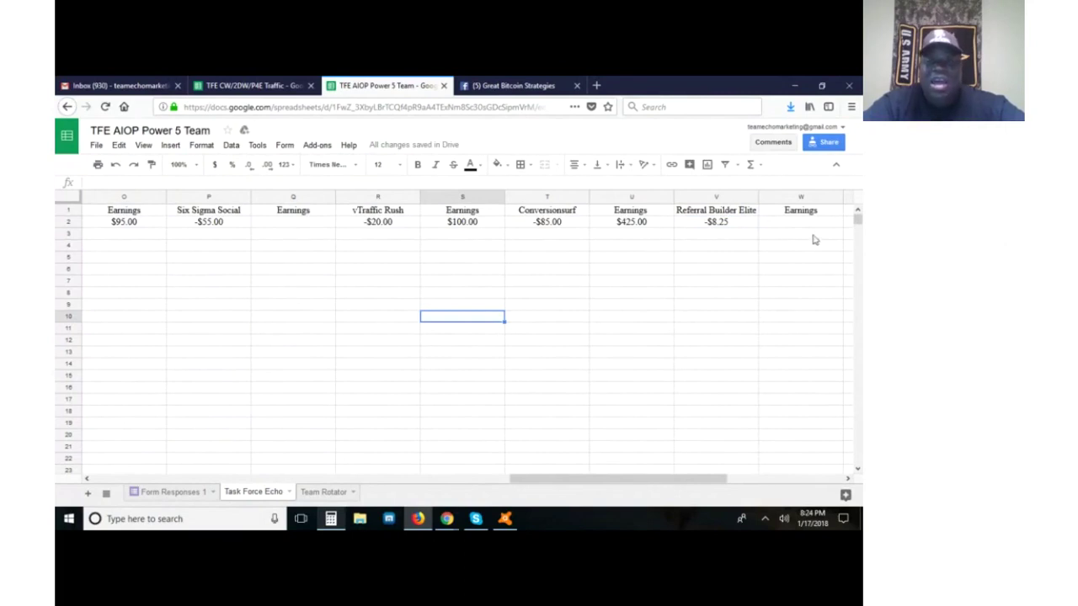
# - Add a SUM formula over F2:W2 in the row 2 Total cell and select that cell to show its formula
pyautogui.moveTo(599, 479); pyautogui.dragTo(681, 474)
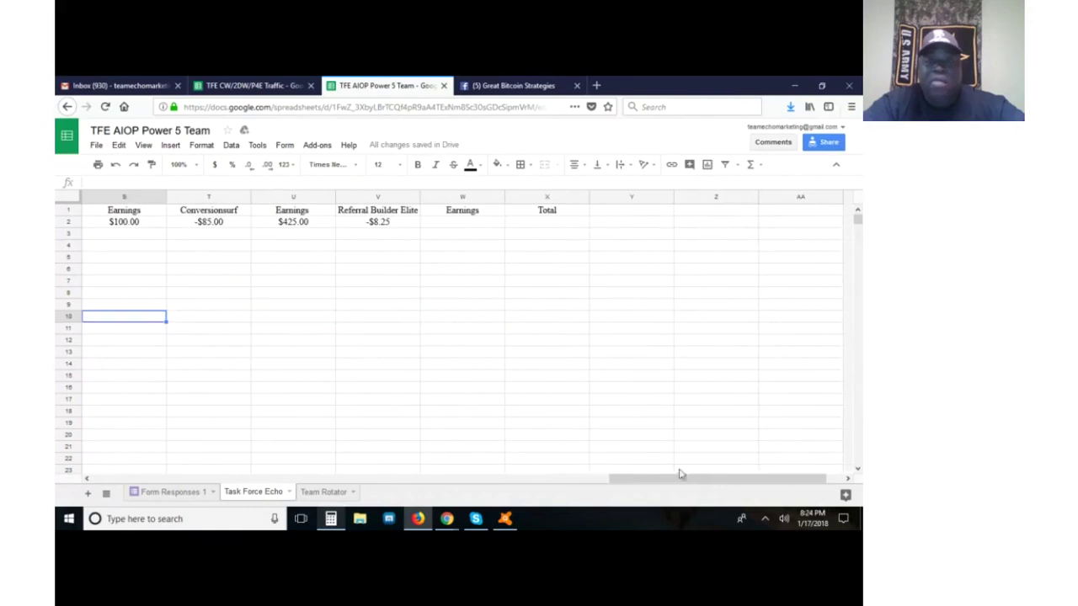
pyautogui.click(548, 225)
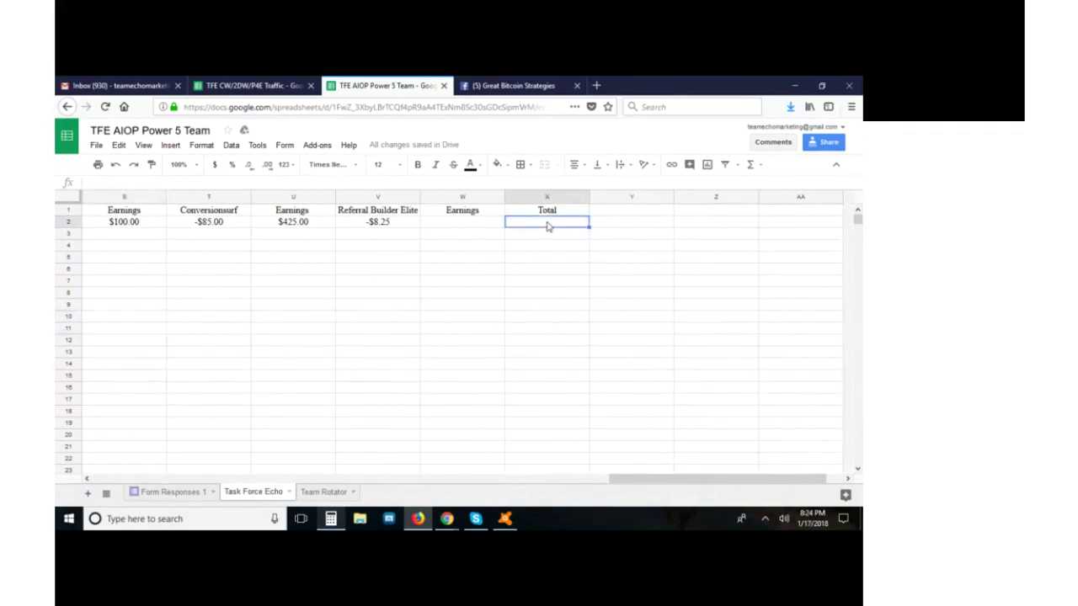
pyautogui.click(750, 166)
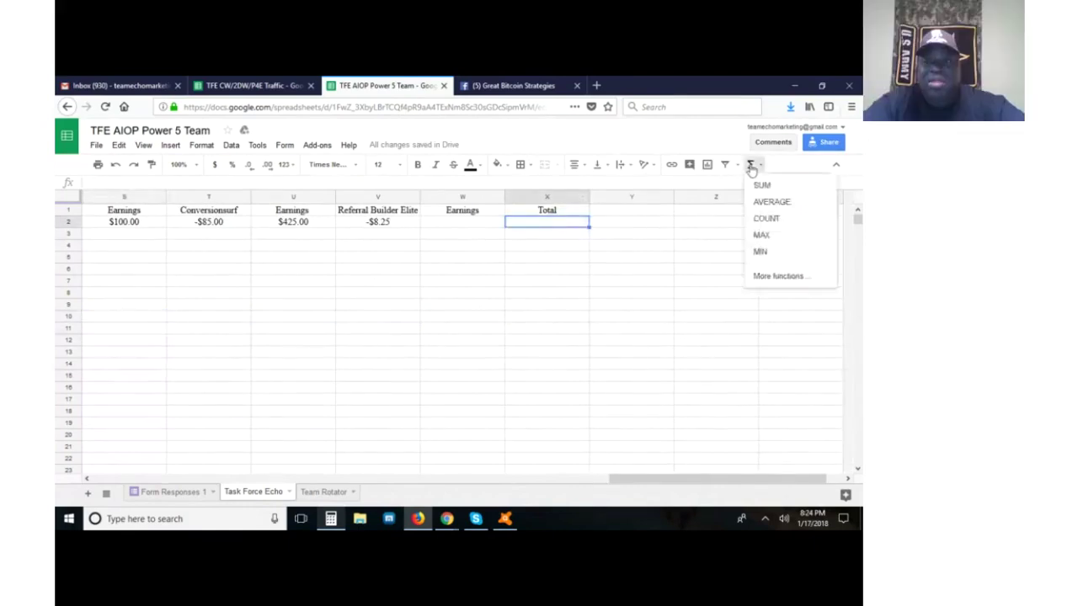
pyautogui.click(762, 186)
pyautogui.moveTo(484, 229)
pyautogui.mouseDown()
pyautogui.moveTo(295, 250)
pyautogui.moveTo(58, 223)
pyautogui.moveTo(448, 244)
pyautogui.moveTo(465, 220)
pyautogui.mouseUp()
pyautogui.press('Return')
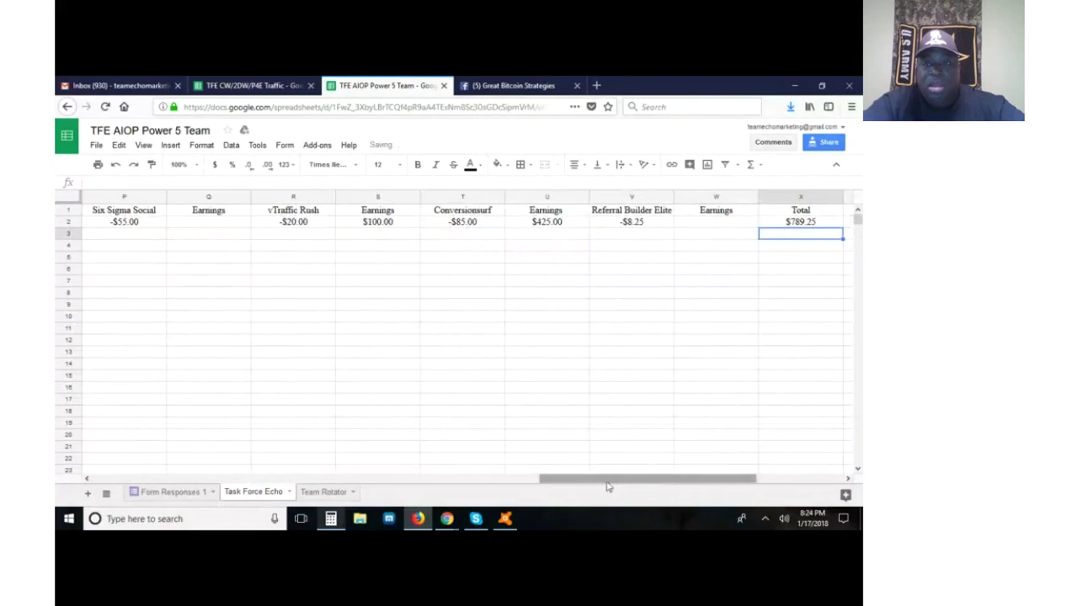
pyautogui.moveTo(608, 487); pyautogui.dragTo(696, 477)
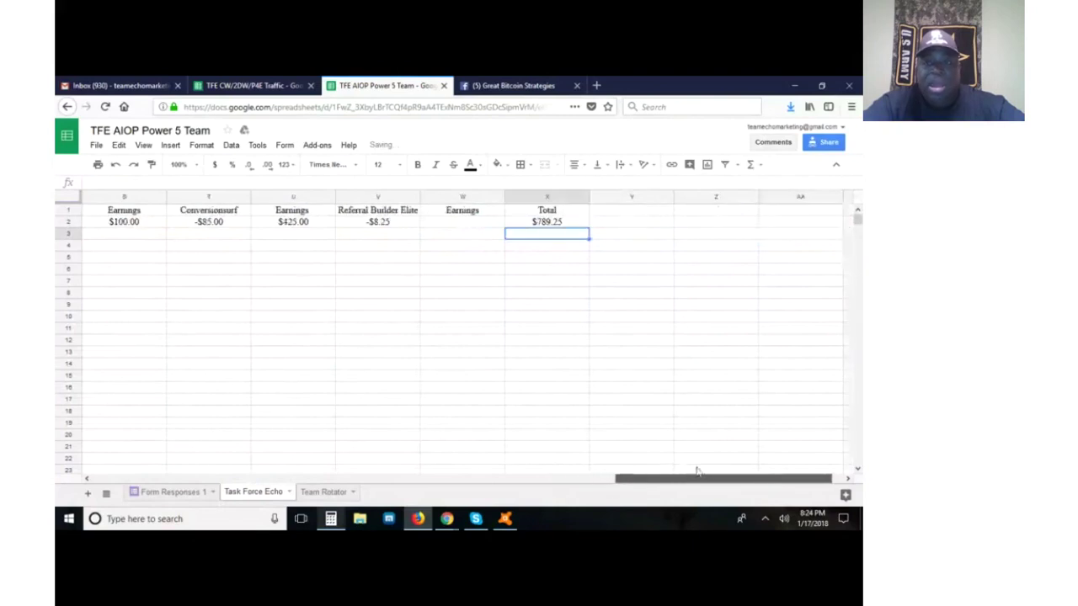
pyautogui.click(577, 223)
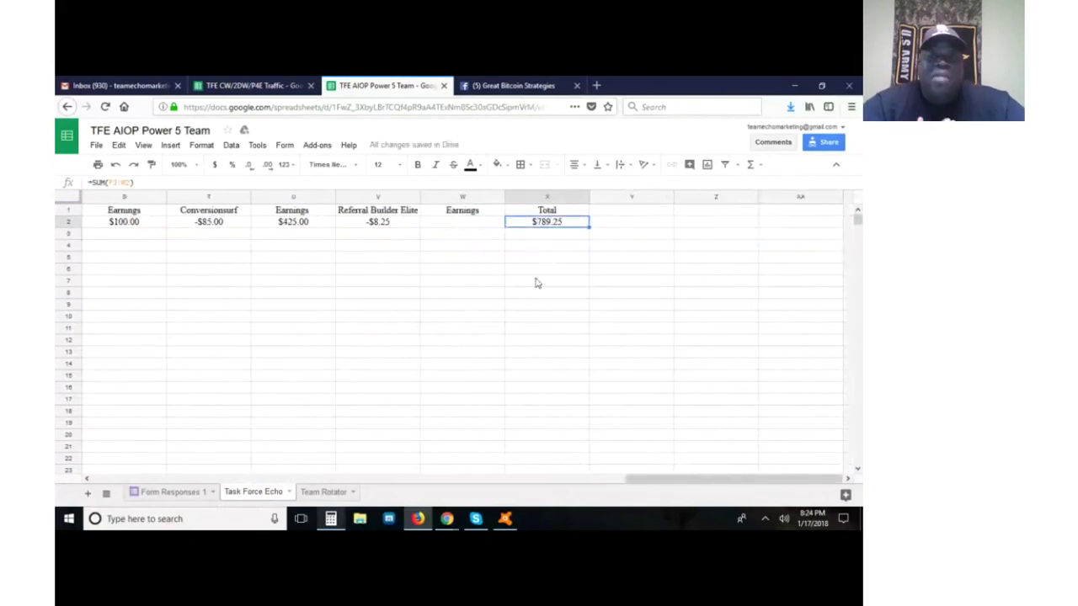
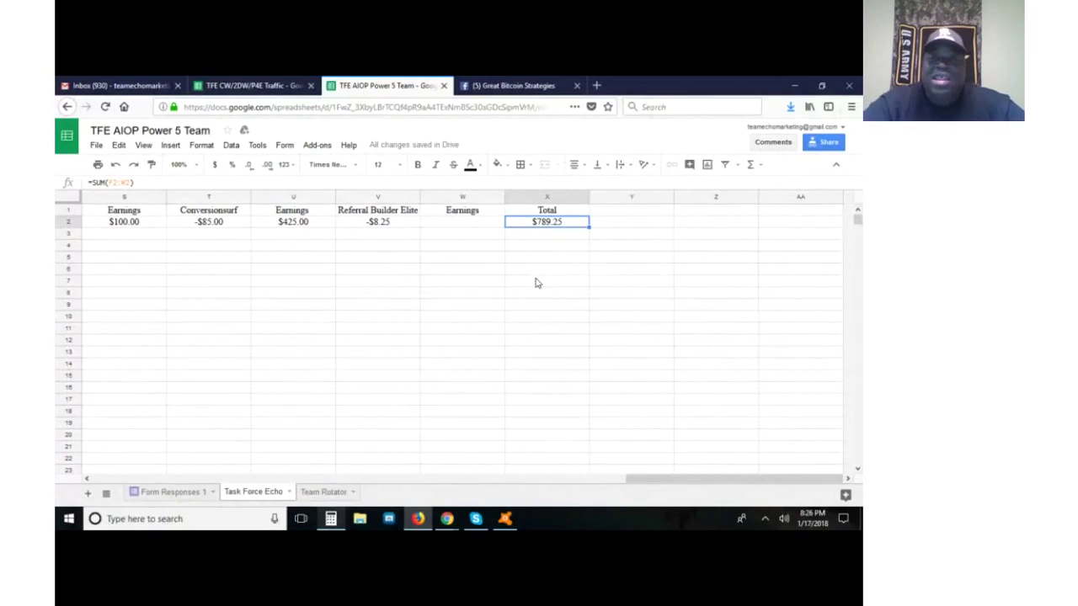
# - Switch to the Great Bitcoin Strategies group on Facebook and highlight the Cash-Wave earnings amount in the moderator's weekly progress post
pyautogui.click(514, 85)
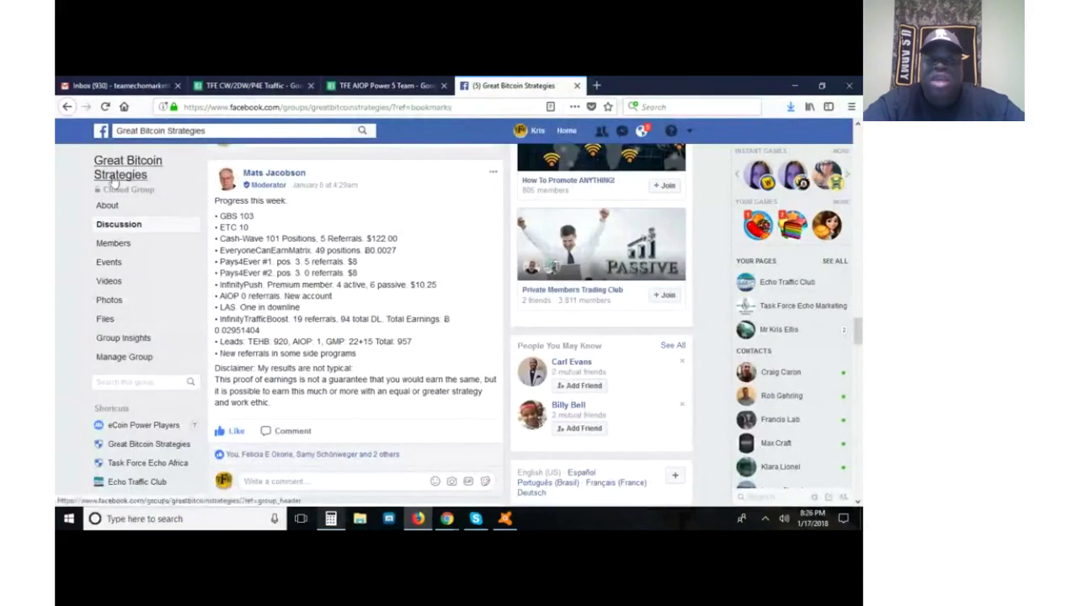
pyautogui.moveTo(152, 198)
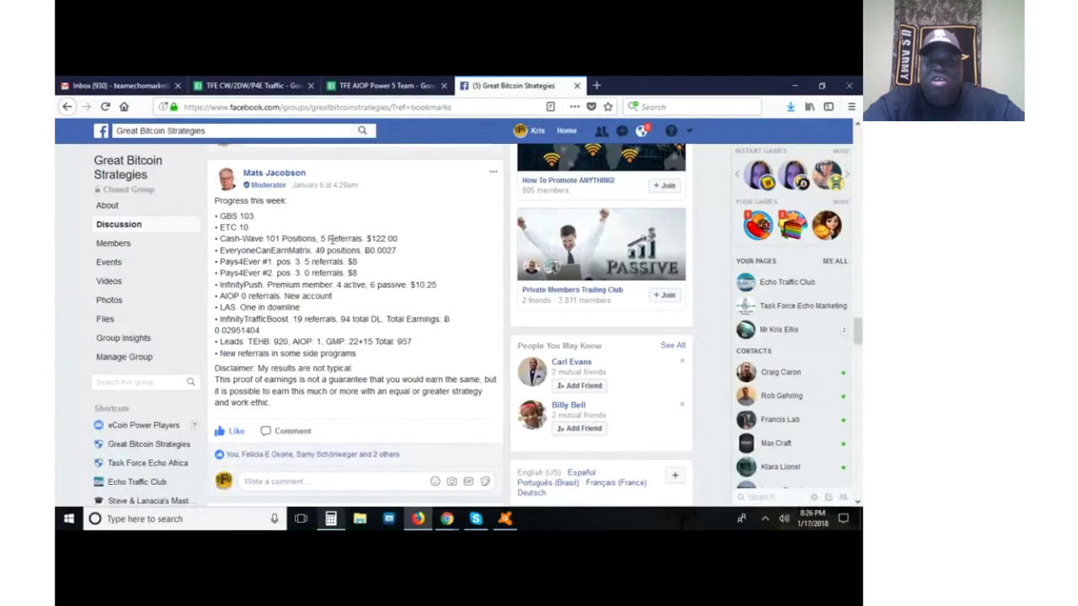
pyautogui.moveTo(371, 240); pyautogui.dragTo(400, 241)
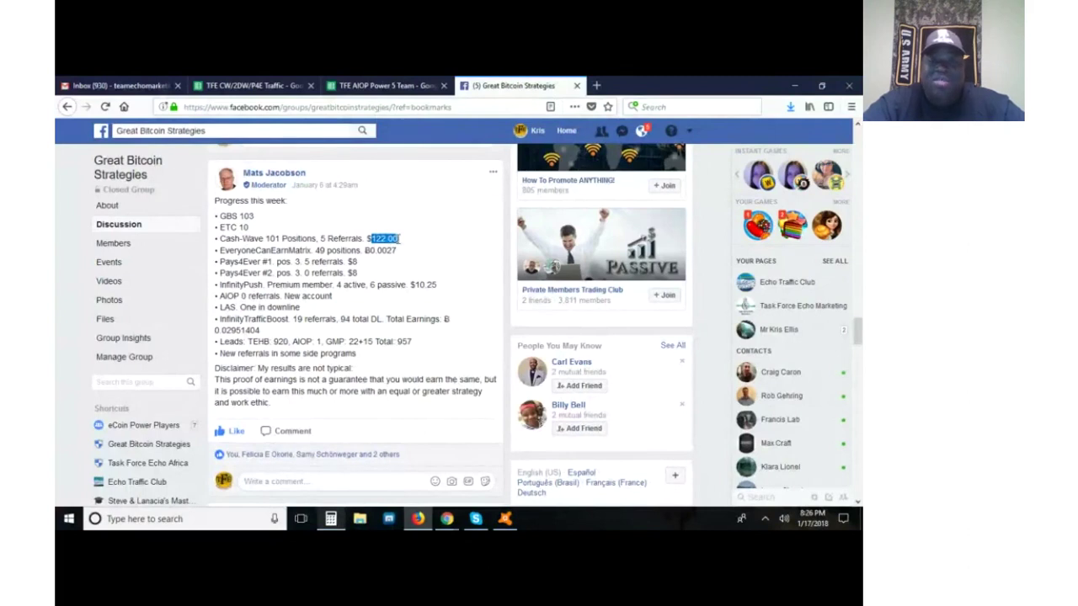
# - Highlight the GBS, Cash-Wave and EveryoneCanEarnMatrix figures in the moderator's progress post, and clear the selection
pyautogui.click(262, 220)
pyautogui.moveTo(258, 217)
pyautogui.mouseDown()
pyautogui.moveTo(238, 215)
pyautogui.moveTo(251, 230)
pyautogui.moveTo(242, 231)
pyautogui.mouseUp()
pyautogui.click(283, 218)
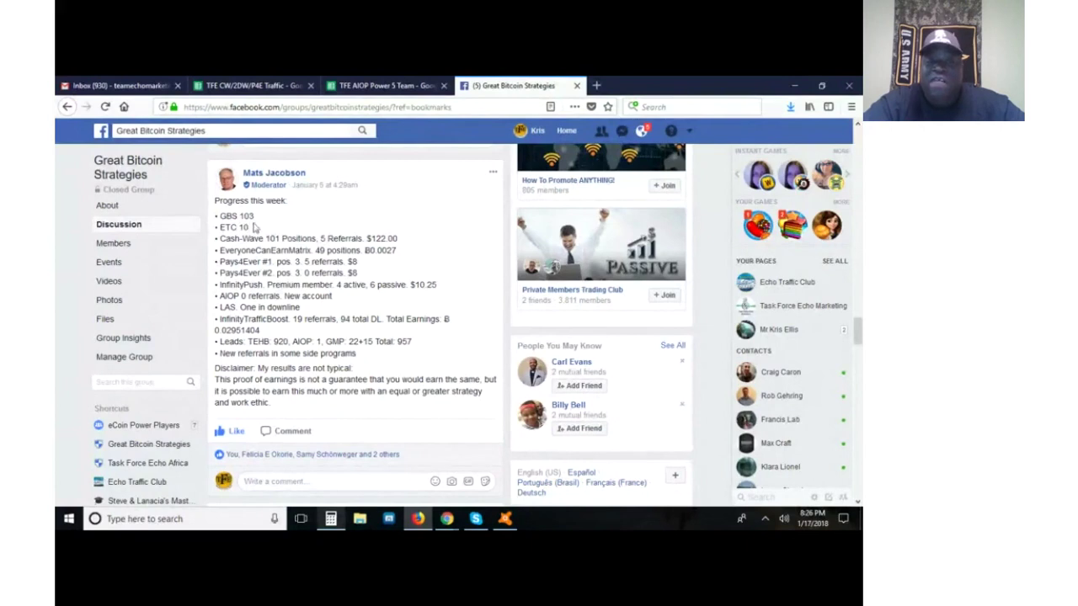
pyautogui.moveTo(323, 239); pyautogui.dragTo(400, 244)
pyautogui.moveTo(315, 250); pyautogui.dragTo(395, 250)
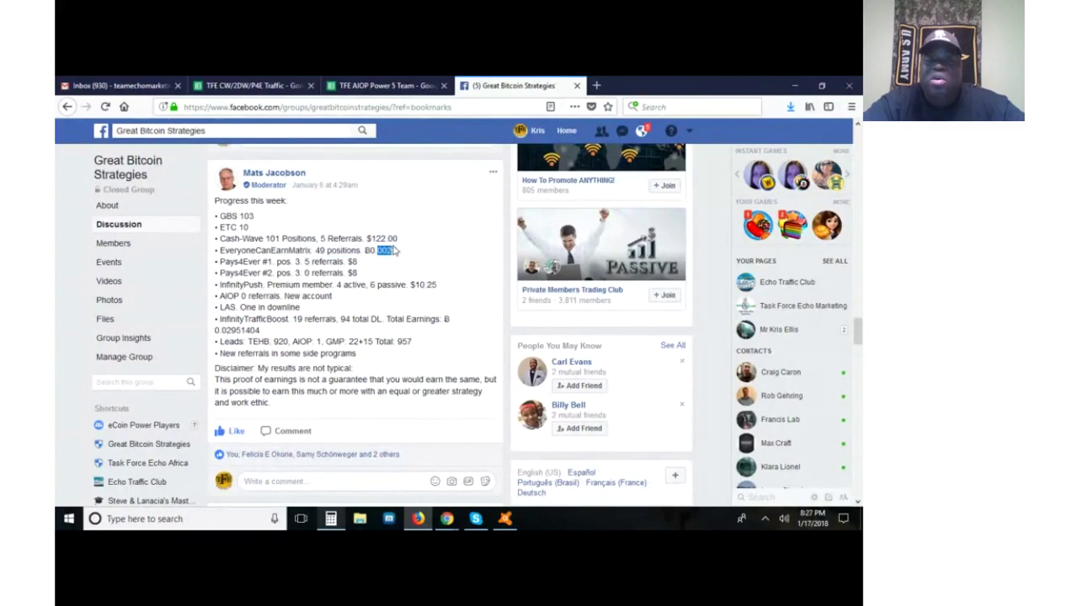
pyautogui.click(420, 267)
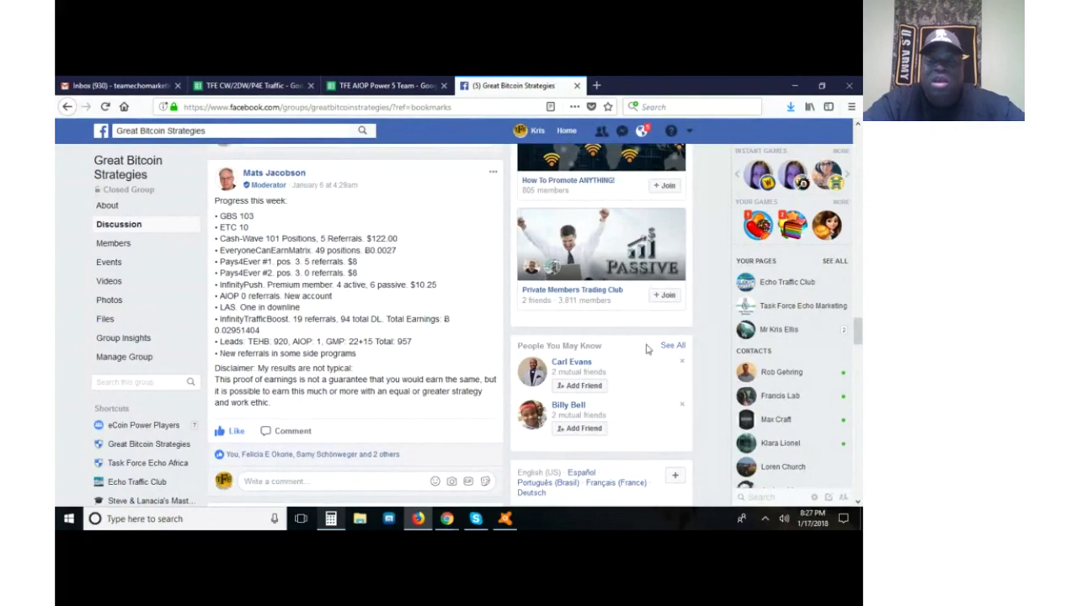
# - Dismiss the first listed suggestions under People You May Know
pyautogui.click(680, 363)
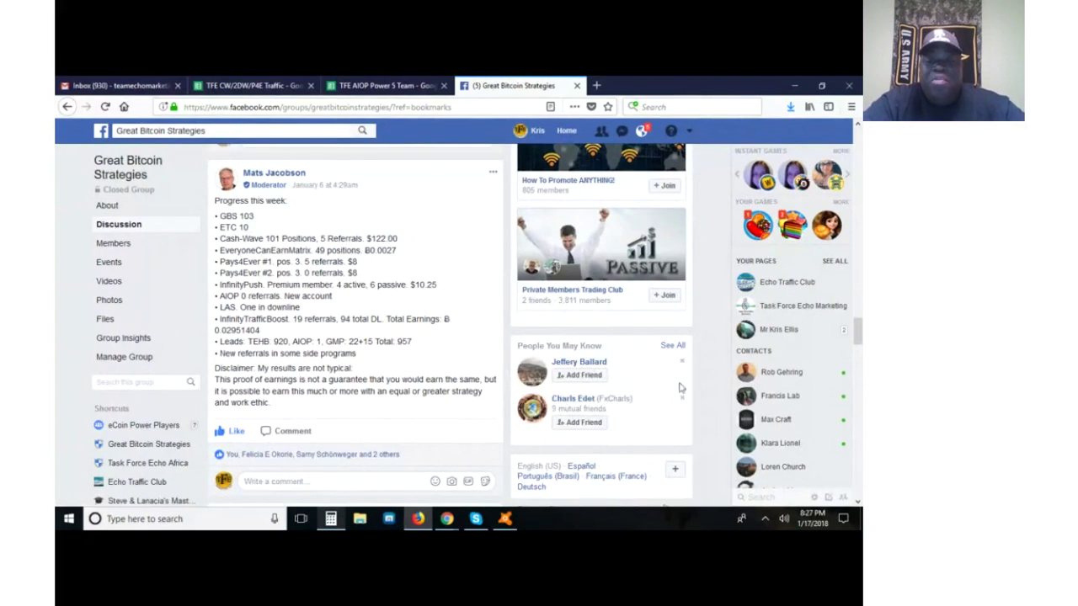
pyautogui.click(681, 363)
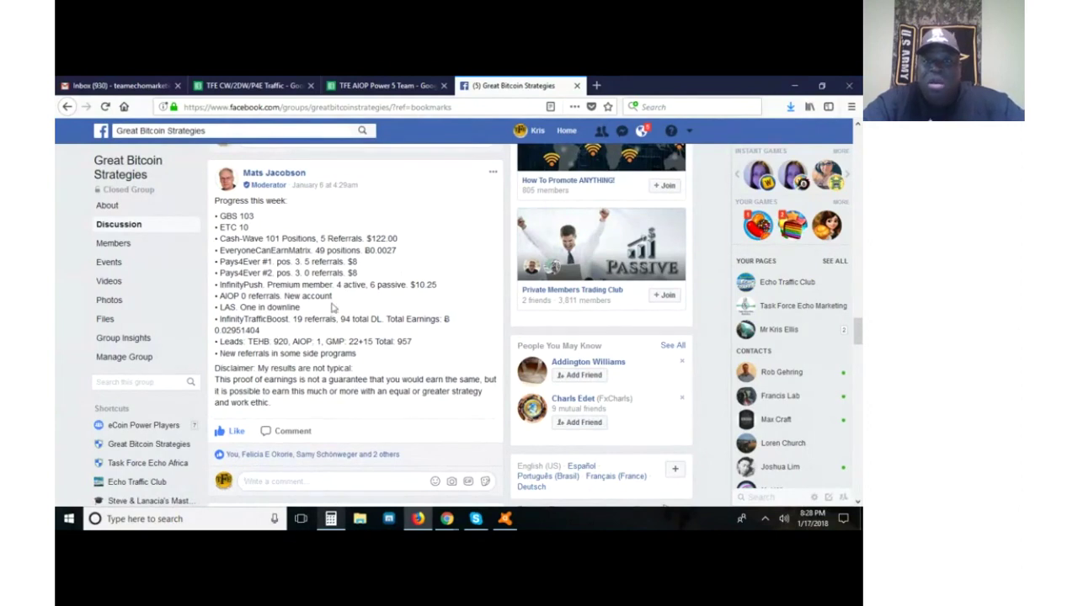
# - Return to the TFE AIOP Power 5 Team spreadsheet and review the row 2 costs and earnings from Pays4Ever across to Total
pyautogui.click(391, 84)
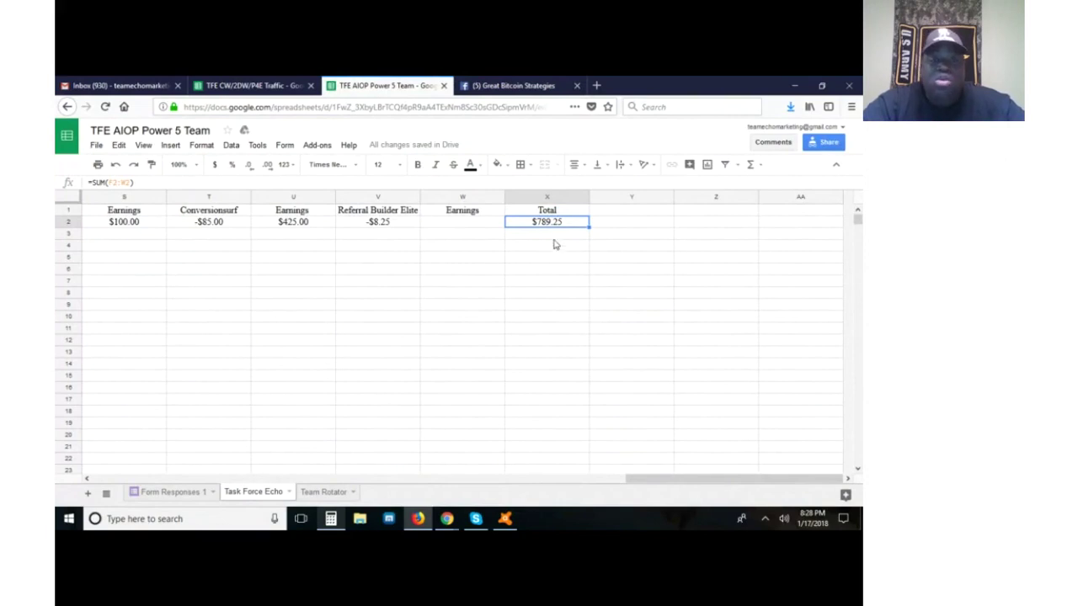
pyautogui.moveTo(640, 480); pyautogui.dragTo(241, 492)
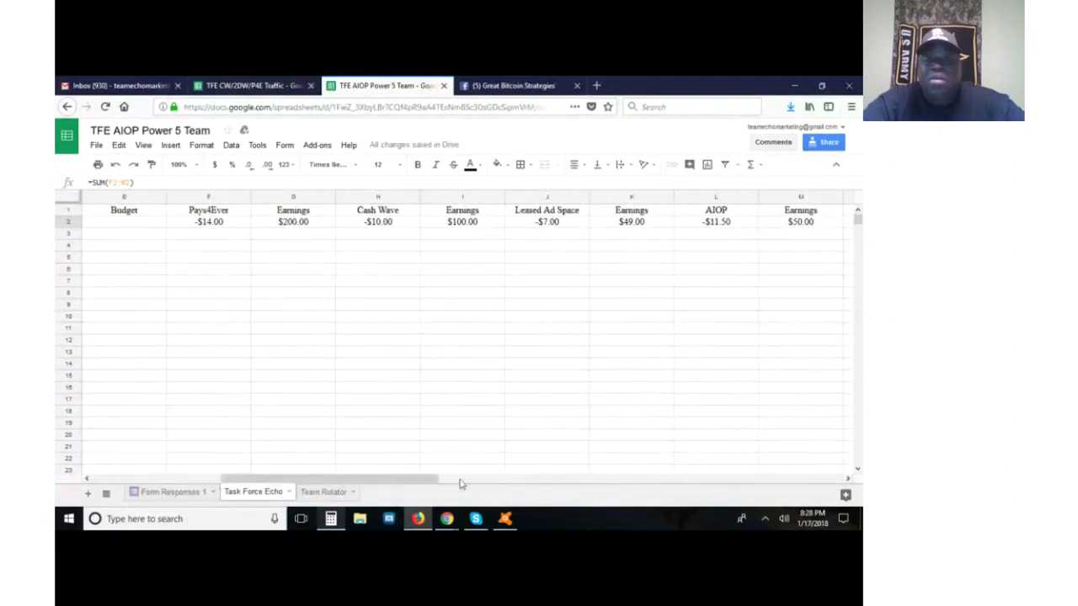
pyautogui.moveTo(395, 484); pyautogui.dragTo(743, 446)
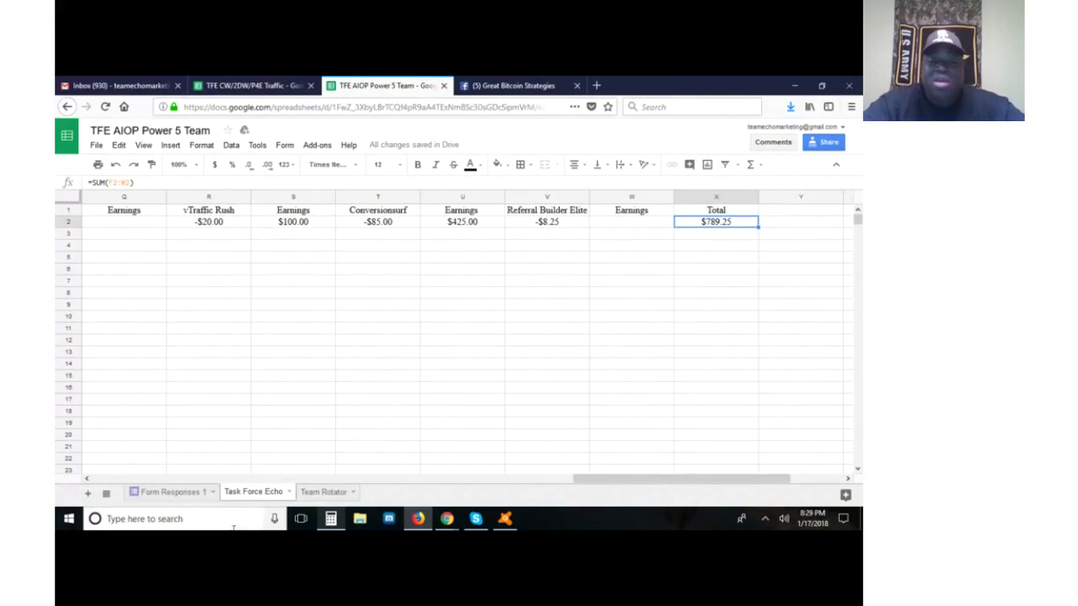
# - Close Calculator and switch to the Expertise.tv webinar page for CashFlow University in Chrome
pyautogui.click(333, 520)
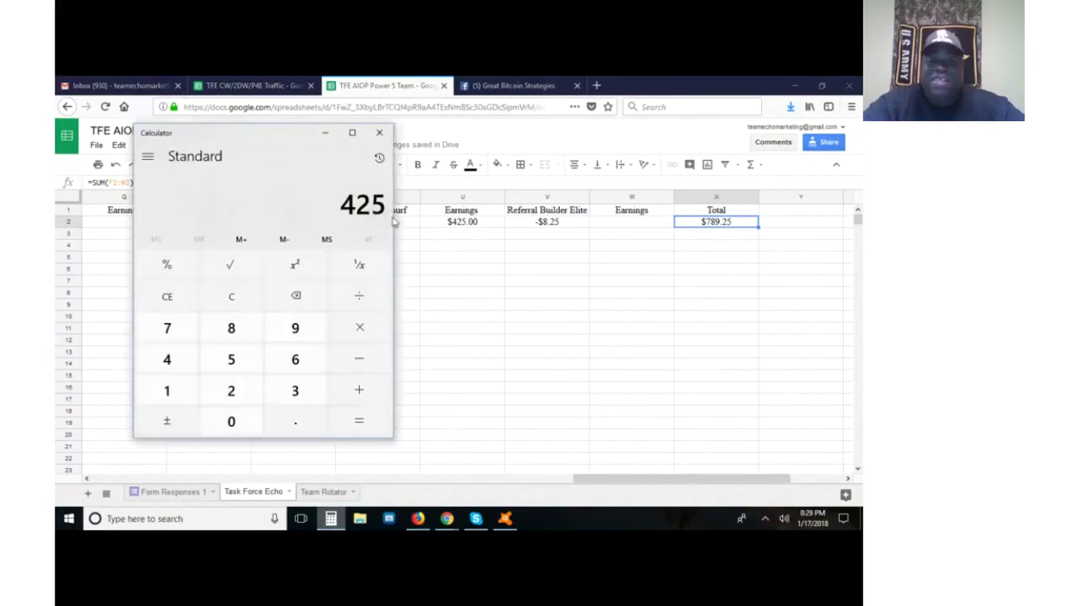
pyautogui.click(379, 132)
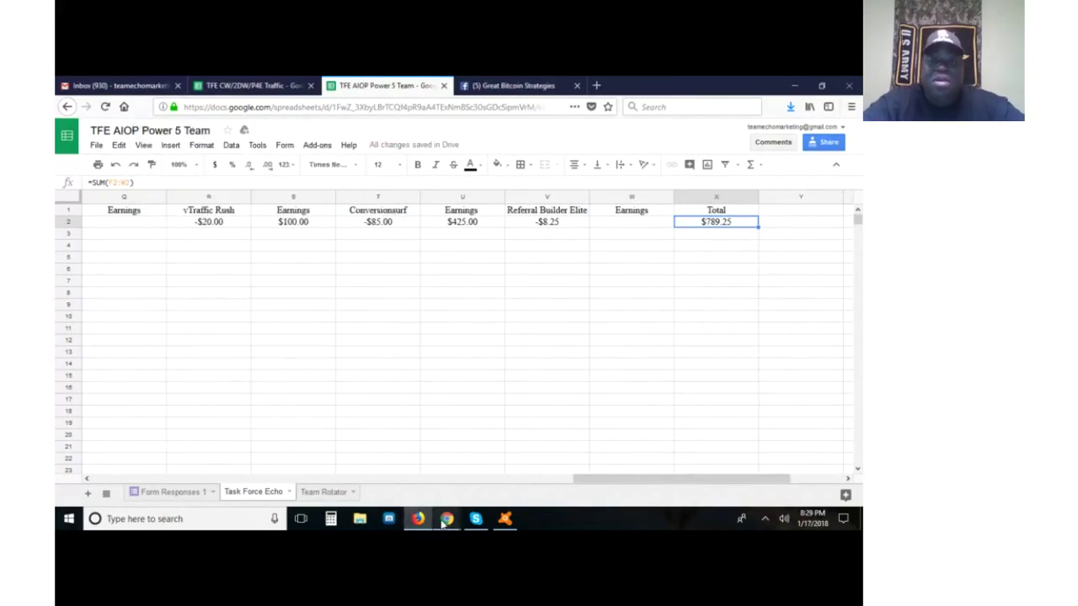
pyautogui.click(402, 473)
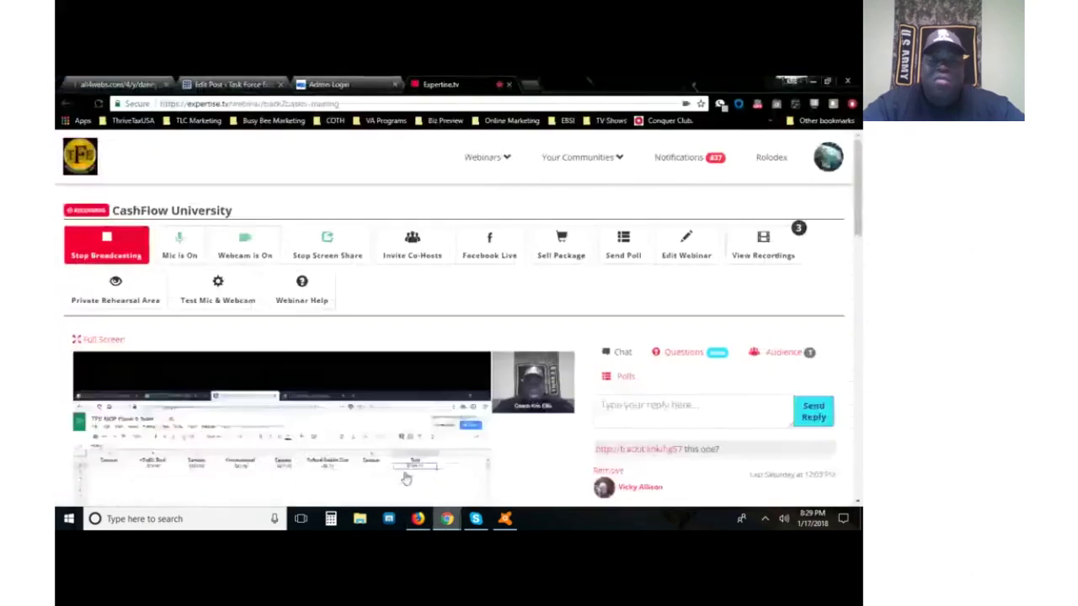